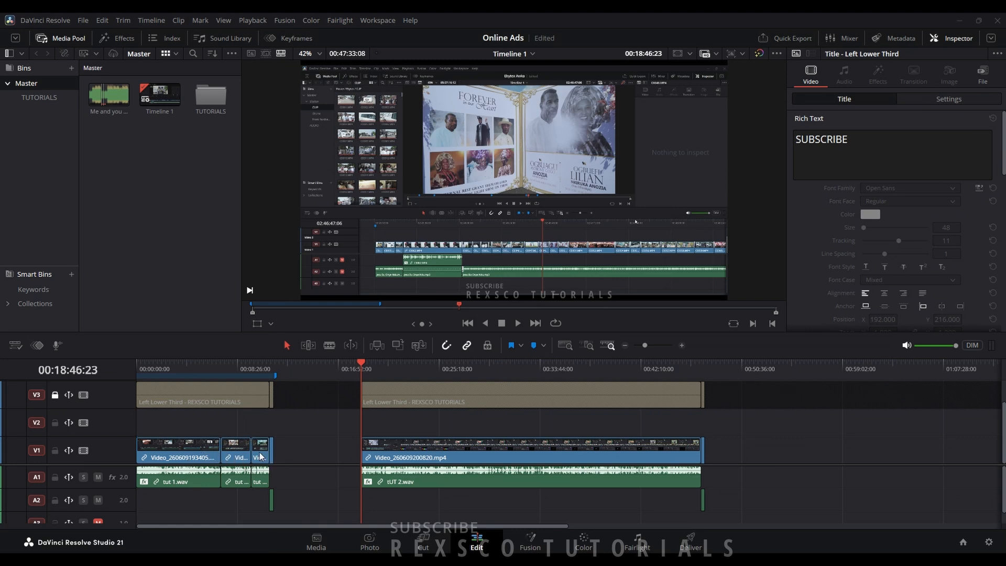
# Step: Examine the separate recorded clips on track V1 and their linked audio, including the cut around 00:09:36
pyautogui.click(197, 452)
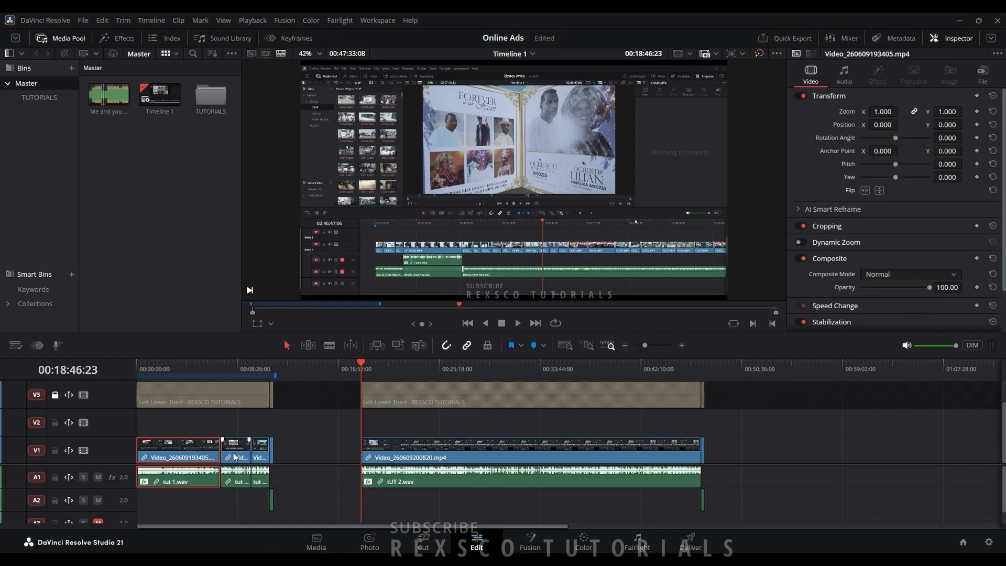
pyautogui.click(260, 458)
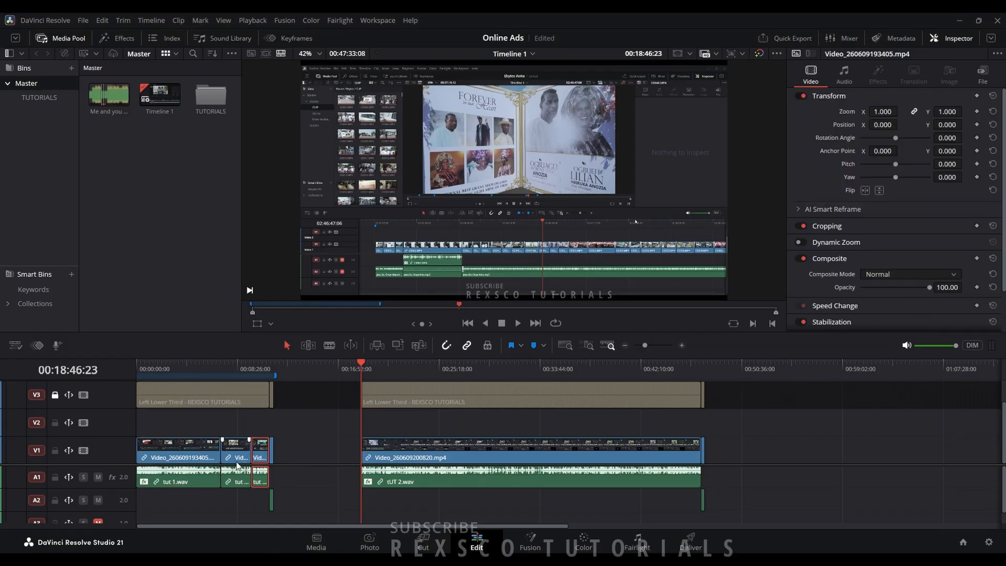
pyautogui.click(250, 364)
pyautogui.scroll(5, 266, 450)
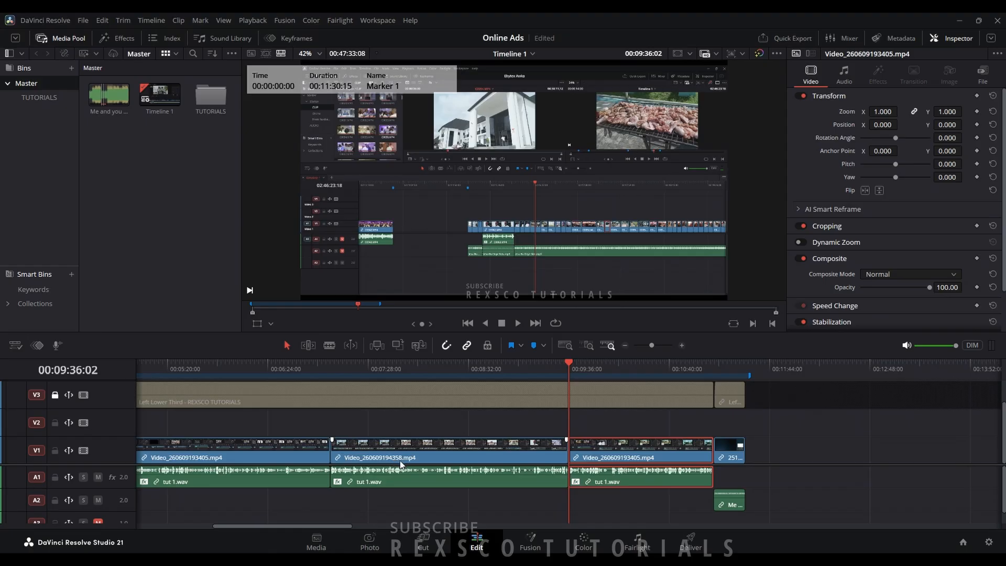
pyautogui.scroll(-2, 530, 446)
pyautogui.scroll(-2, 495, 449)
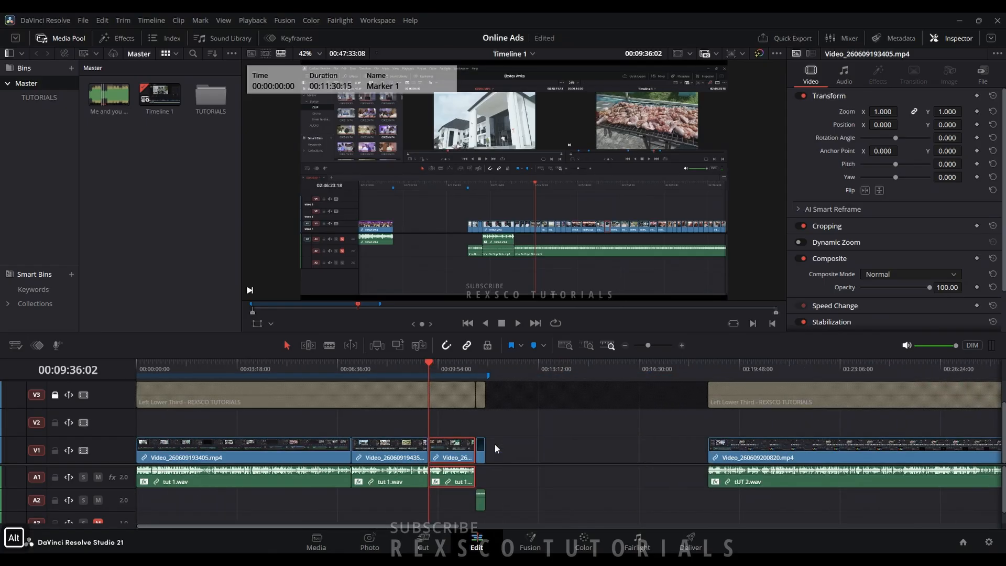
pyautogui.scroll(-1, 455, 446)
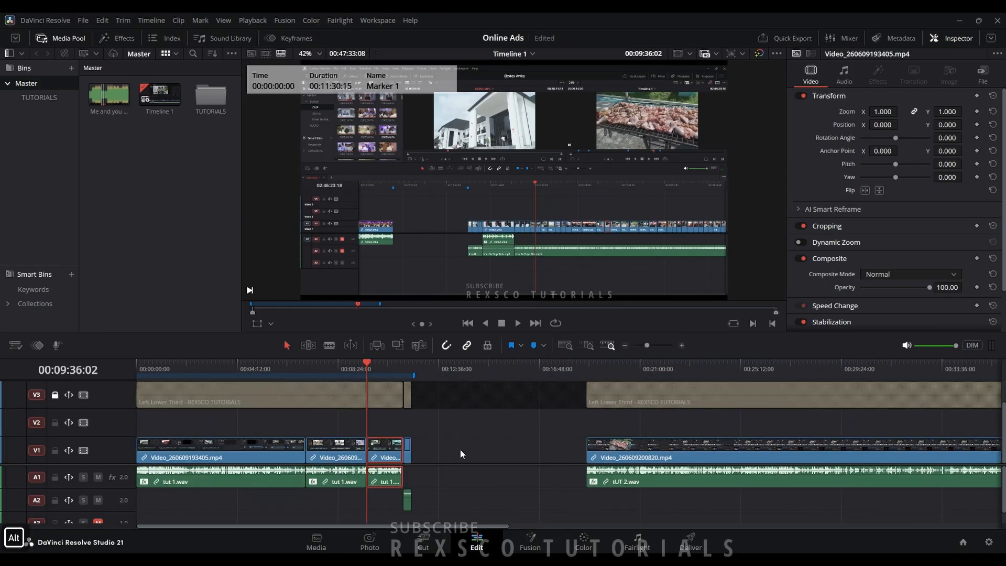
pyautogui.scroll(-3, 460, 449)
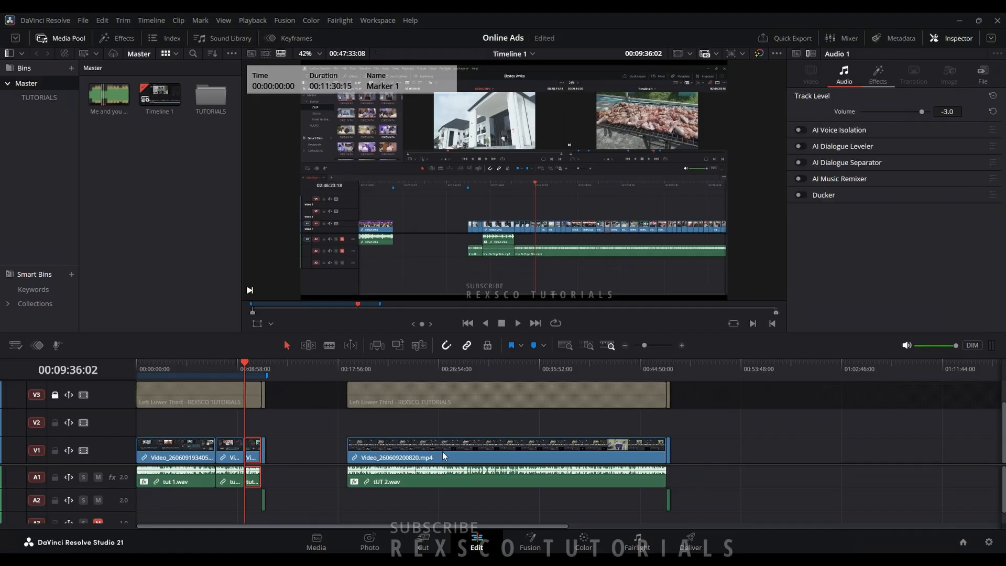
# Step: Review the audio effects applied to the whole Audio 1 track, collapsing the settings of Pro-Q 4, CLA-76 Stereo, Fresh Air and Xvox Pro
pyautogui.click(173, 482)
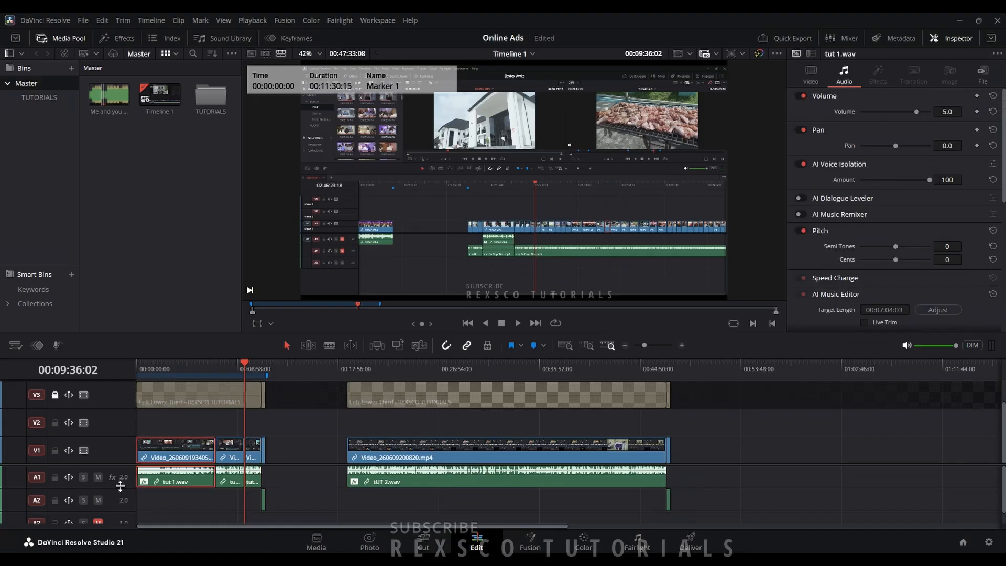
pyautogui.click(125, 479)
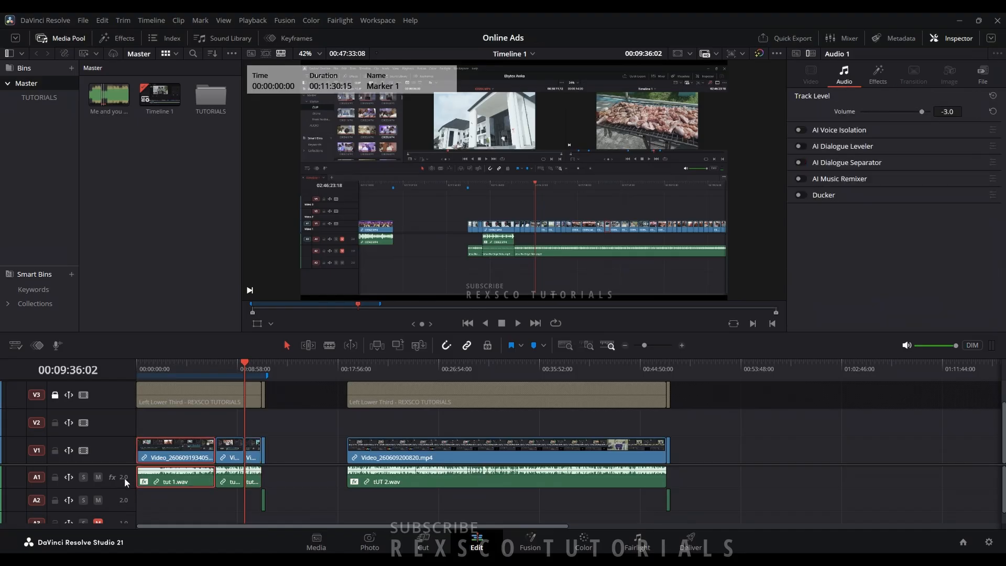
pyautogui.click(879, 78)
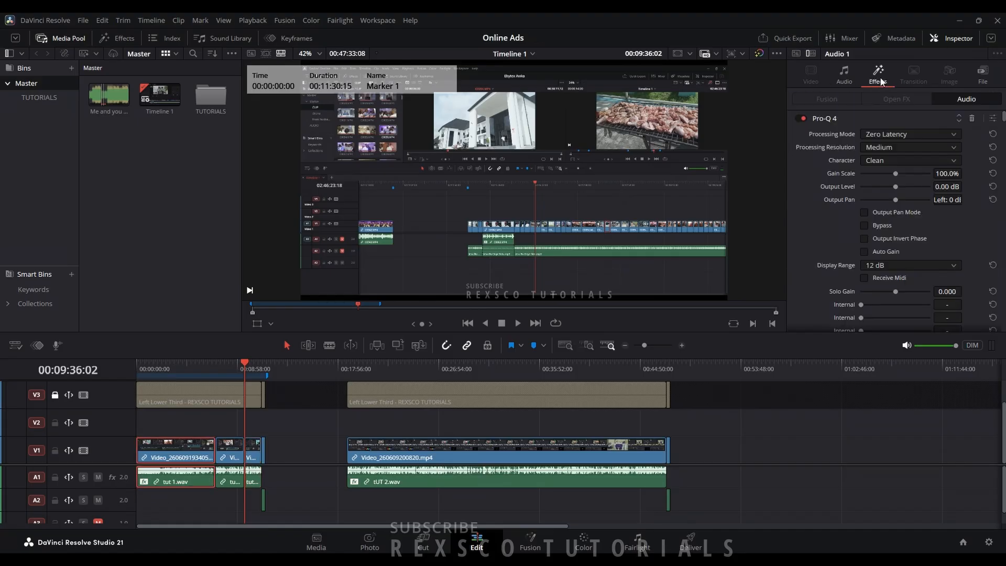
pyautogui.click(850, 118)
pyautogui.click(843, 135)
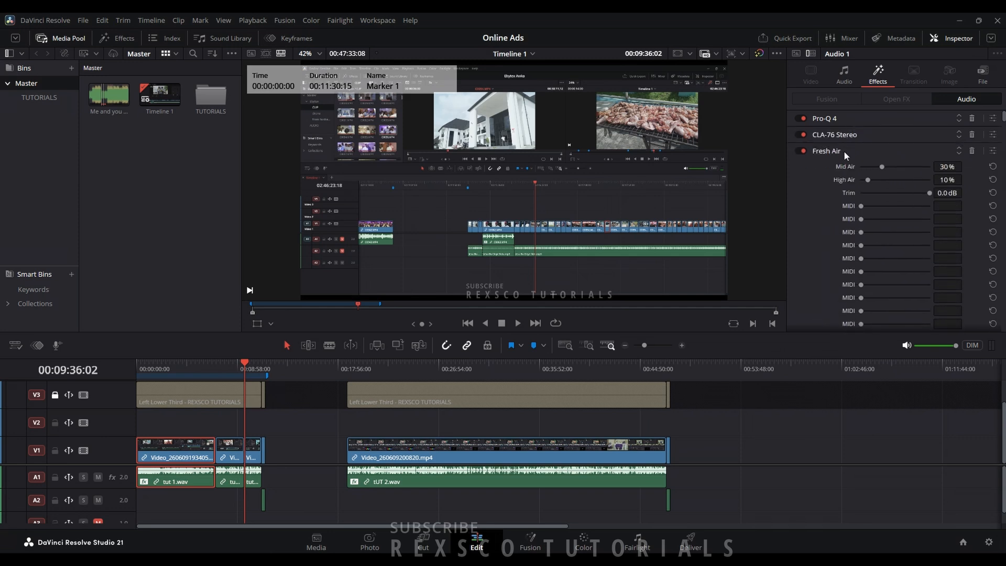
pyautogui.click(844, 151)
pyautogui.click(834, 169)
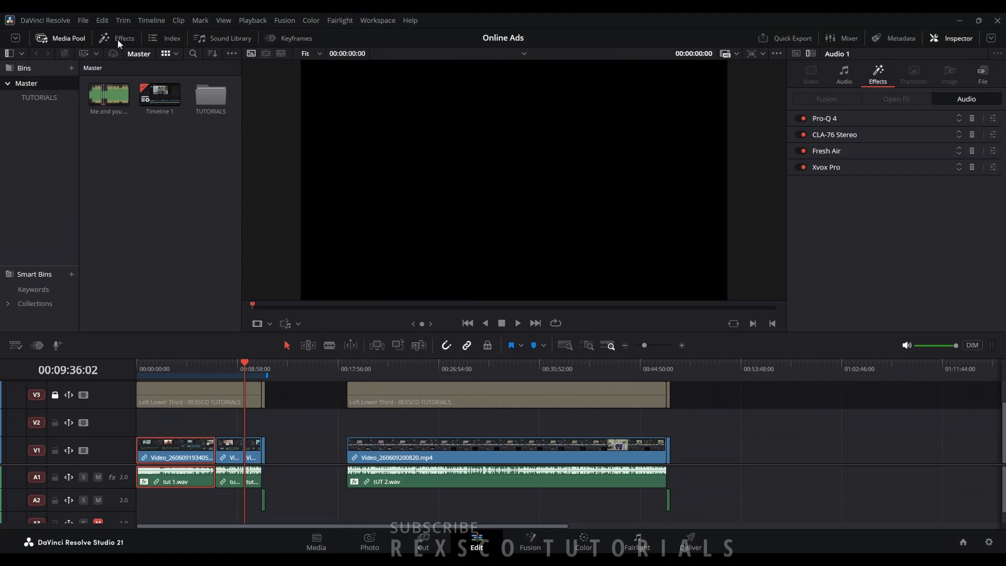
# Step: Search the effects library for "pro" and locate the Pro-L 2 VST effect
pyautogui.click(118, 39)
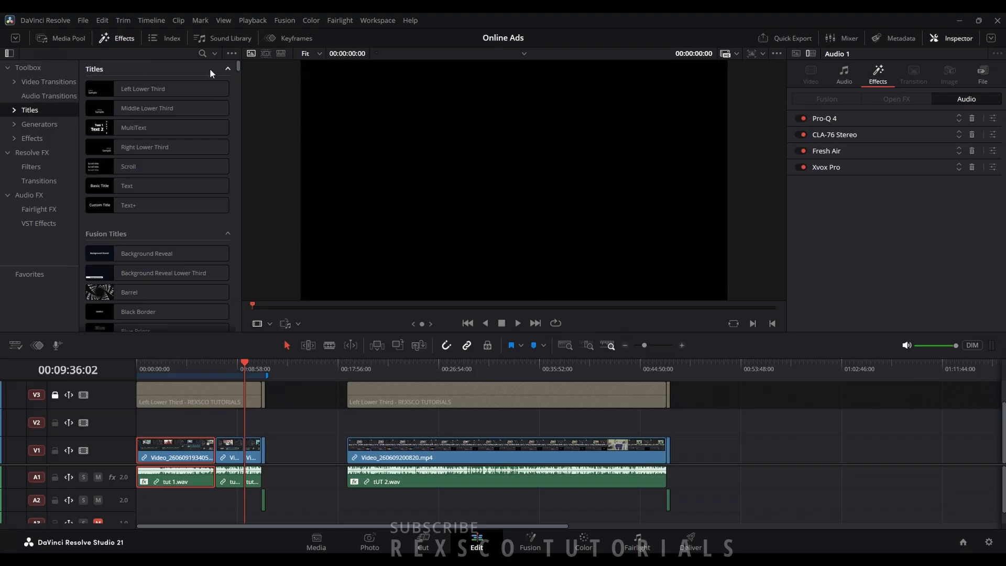
pyautogui.click(215, 54)
pyautogui.click(224, 69)
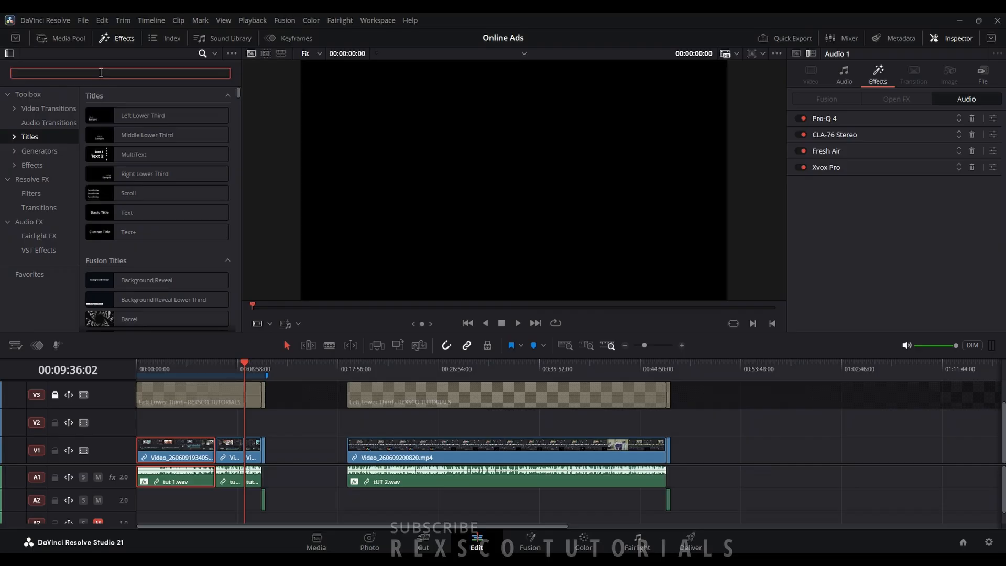
pyautogui.write('fa')
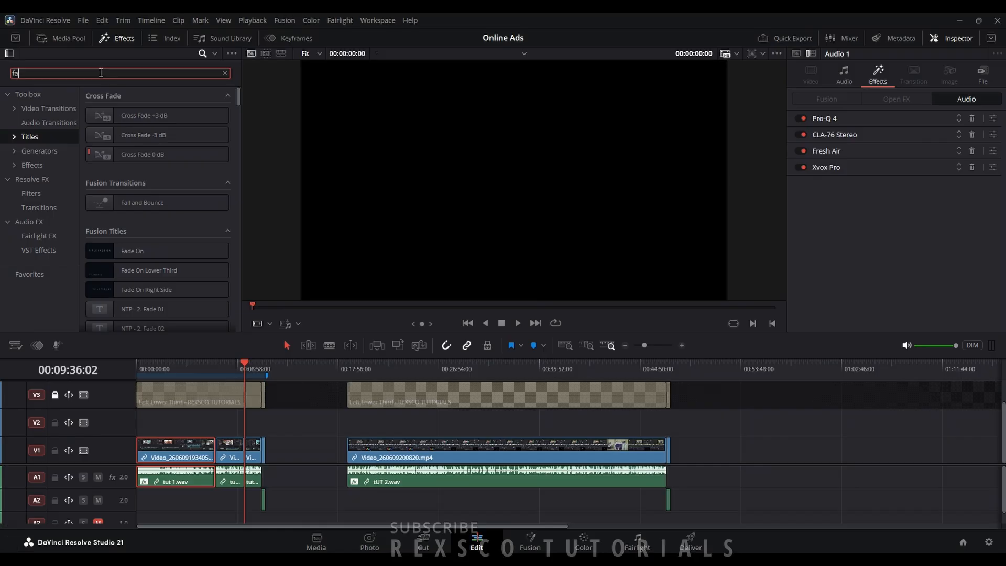
pyautogui.press('BackSpace')
pyautogui.press('BackSpace')
pyautogui.press('BackSpace')
pyautogui.write('pro')
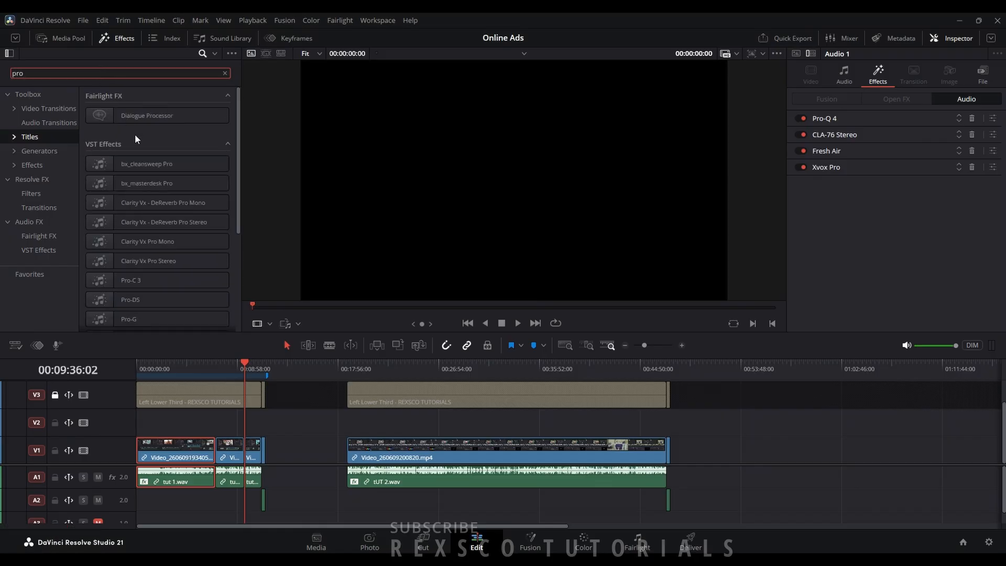
pyautogui.scroll(-1, 166, 259)
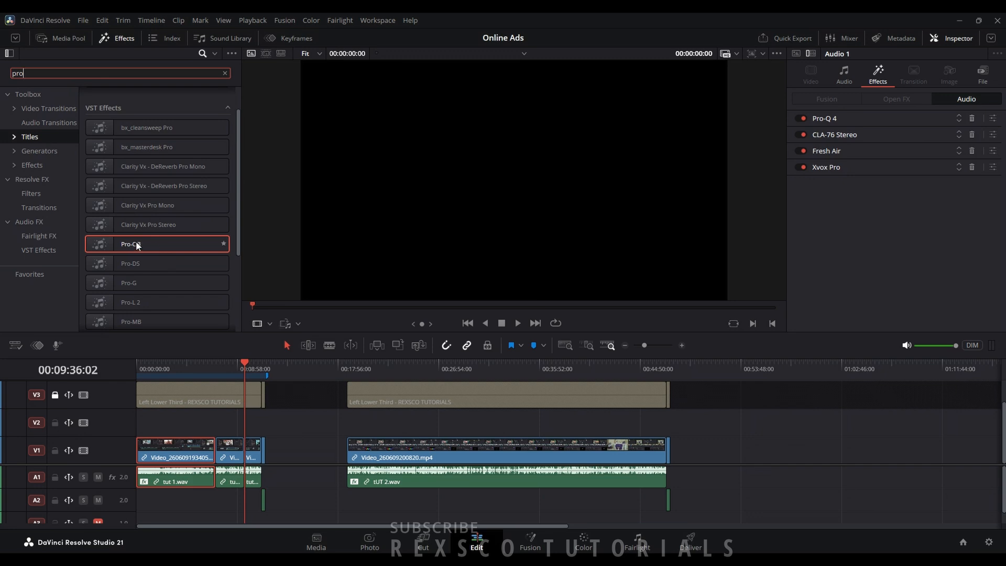
pyautogui.click(138, 303)
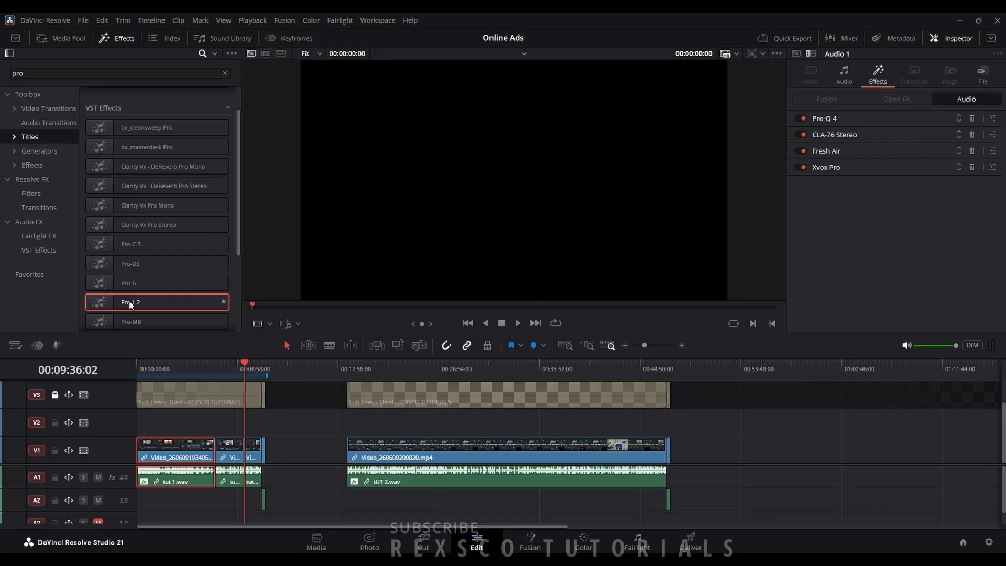
# Step: Apply the Pro-L 2 effect to only the second tut 1.wav clip on Audio 1
pyautogui.moveTo(130, 305); pyautogui.dragTo(89, 475)
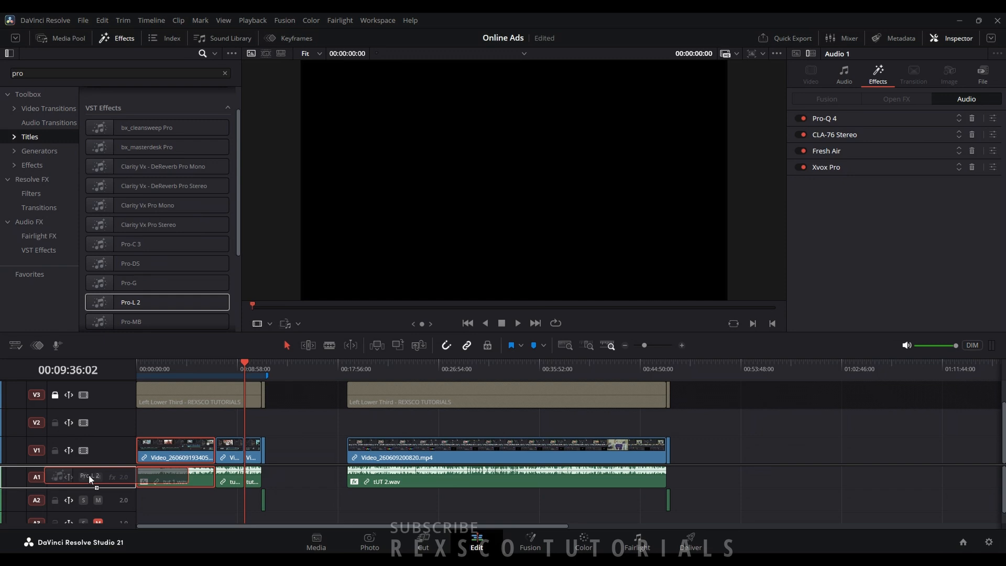
pyautogui.moveTo(90, 475); pyautogui.dragTo(229, 475)
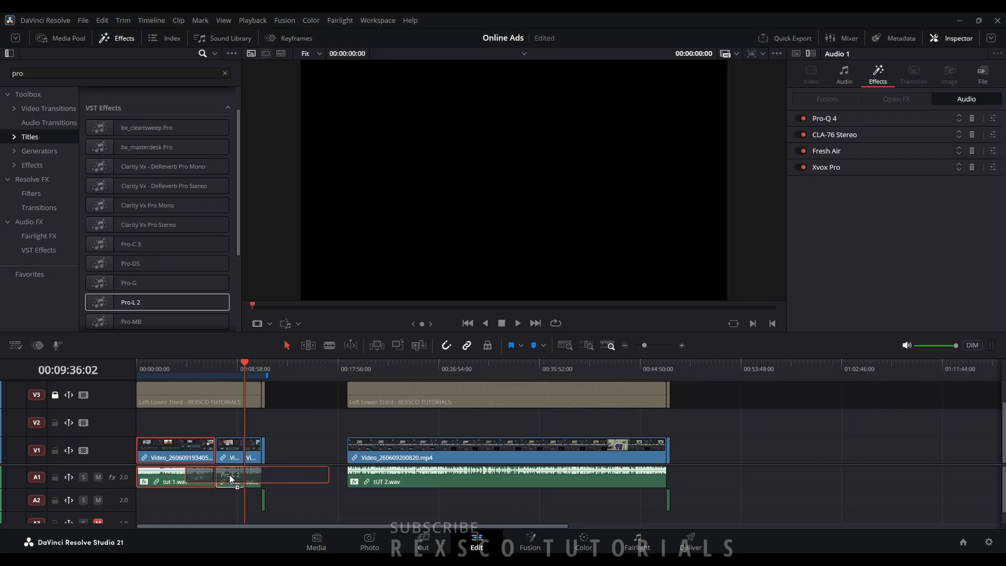
pyautogui.moveTo(229, 475); pyautogui.dragTo(229, 475)
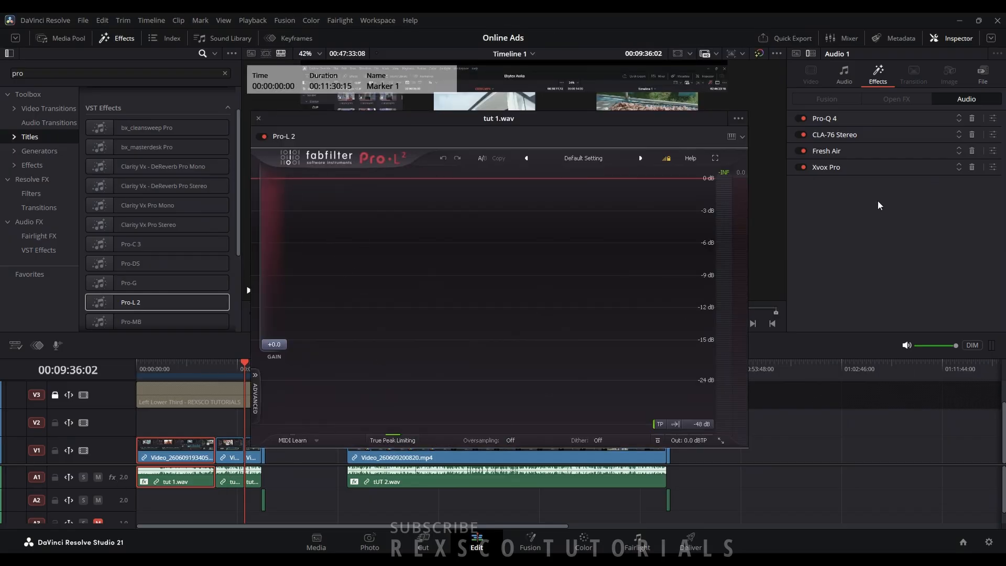
# Step: Show the second tut 1.wav clip's effects and raise the Pro-L 2 gain to about +11.6 dB
pyautogui.click(228, 484)
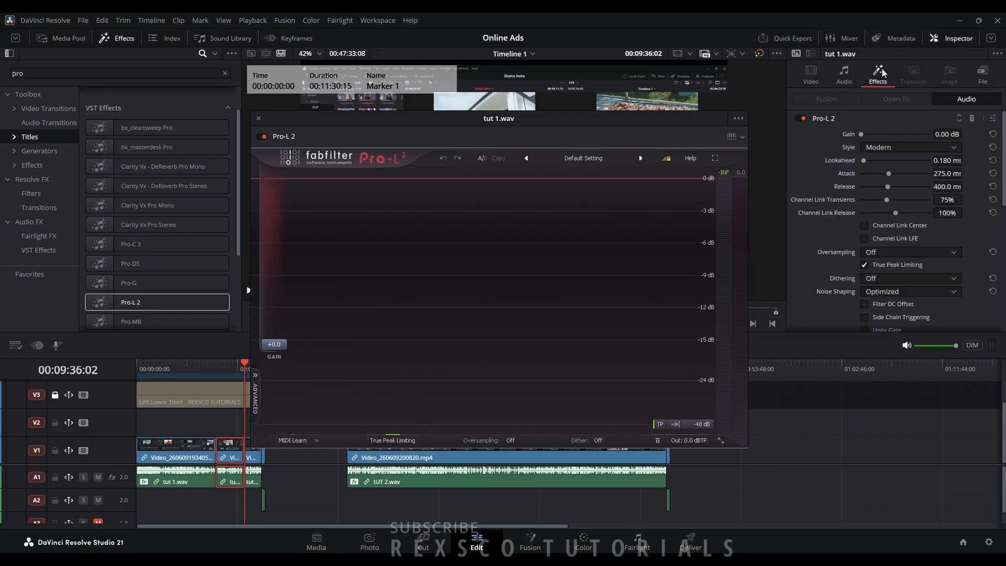
pyautogui.click(827, 118)
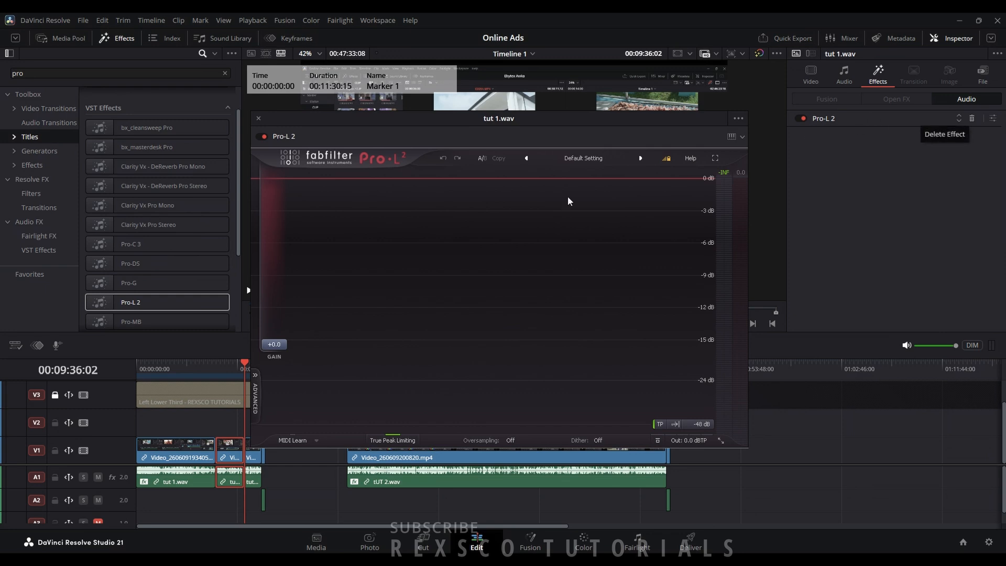
pyautogui.moveTo(276, 347)
pyautogui.moveTo(276, 347); pyautogui.dragTo(279, 273)
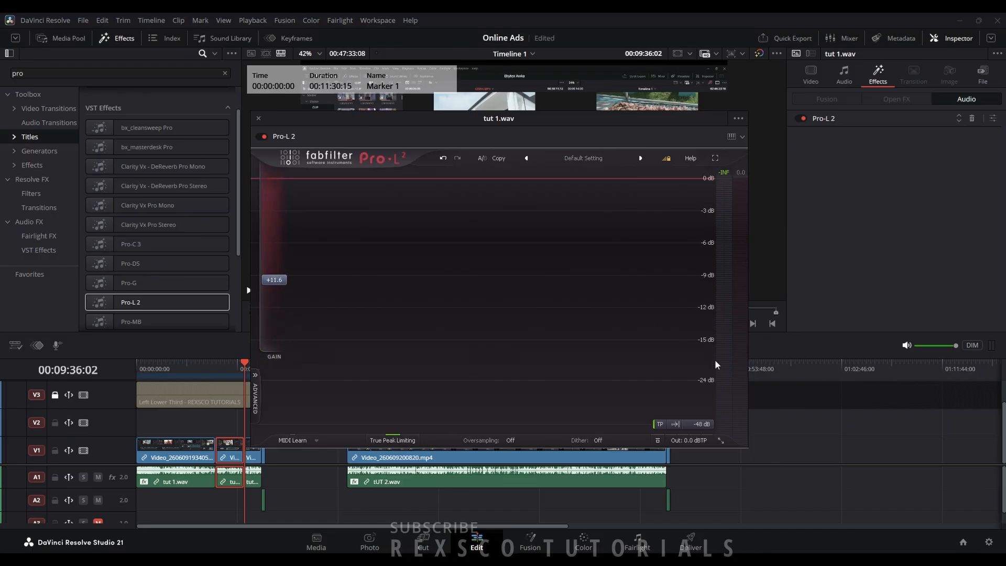
# Step: Play the second tut 1.wav clip from about 00:07:51, toggling the Audio 1 mute, to check the Pro-L 2 limiting
pyautogui.click(98, 477)
pyautogui.press('space')
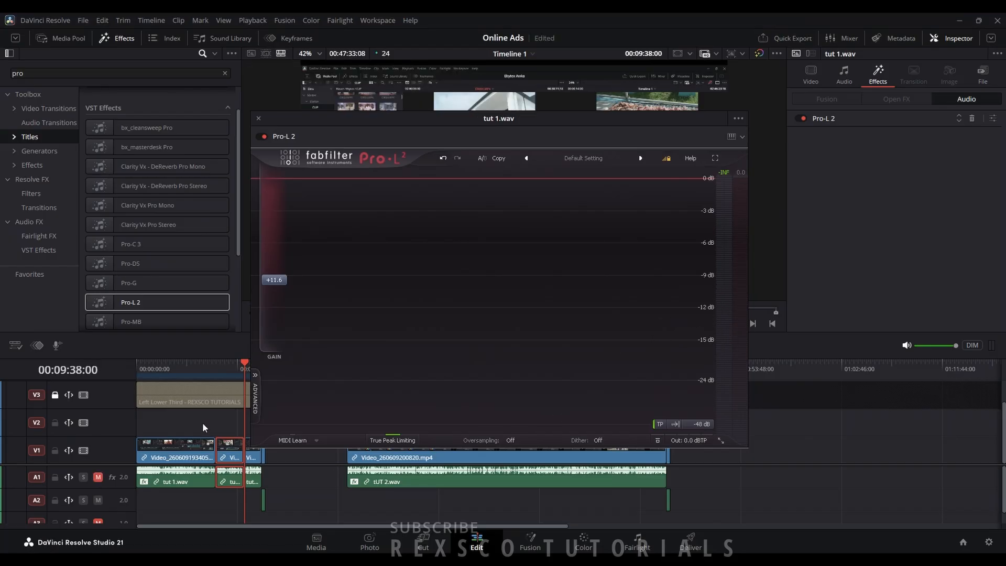
pyautogui.click(224, 365)
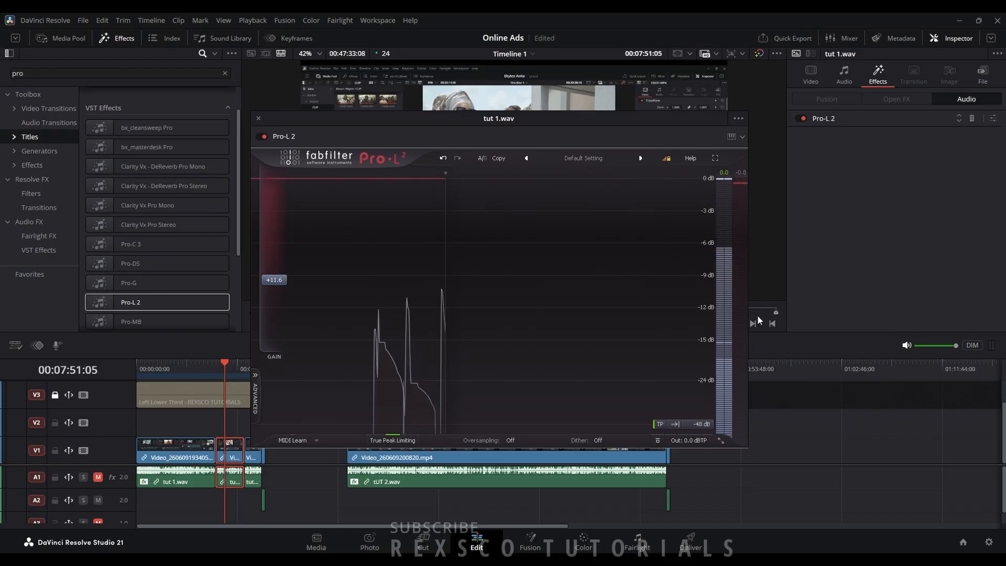
pyautogui.click(97, 477)
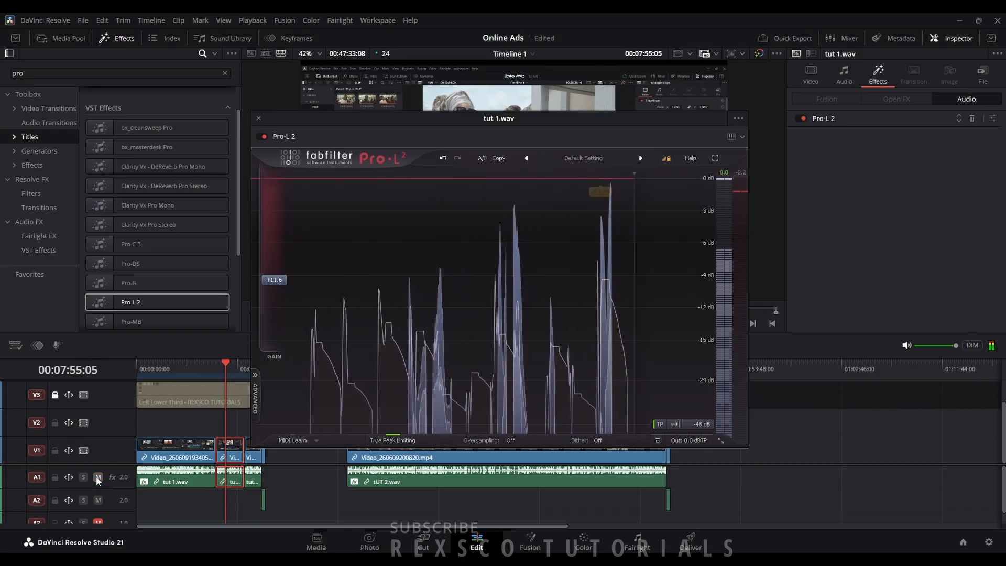
pyautogui.click(97, 477)
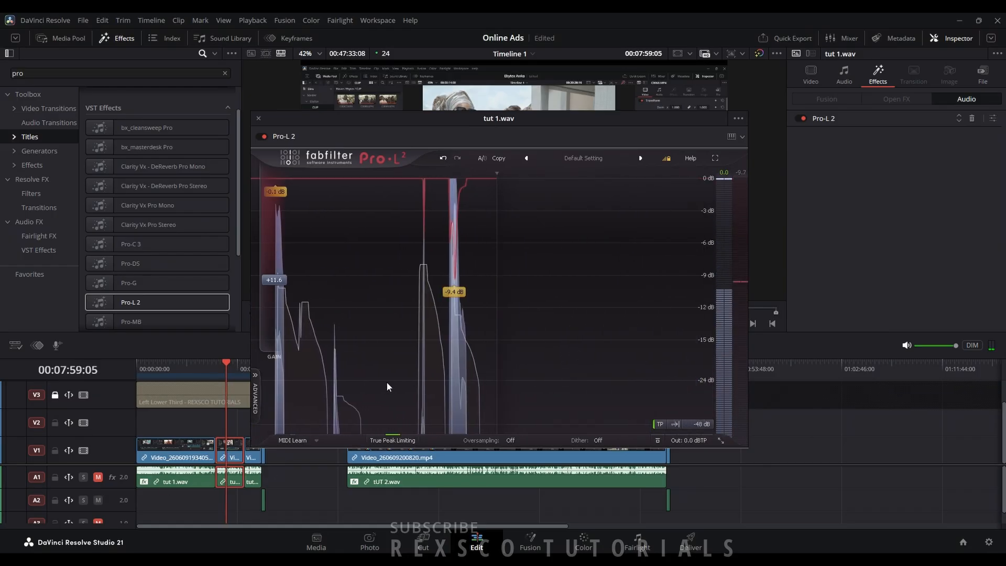
pyautogui.press('space')
pyautogui.click(98, 477)
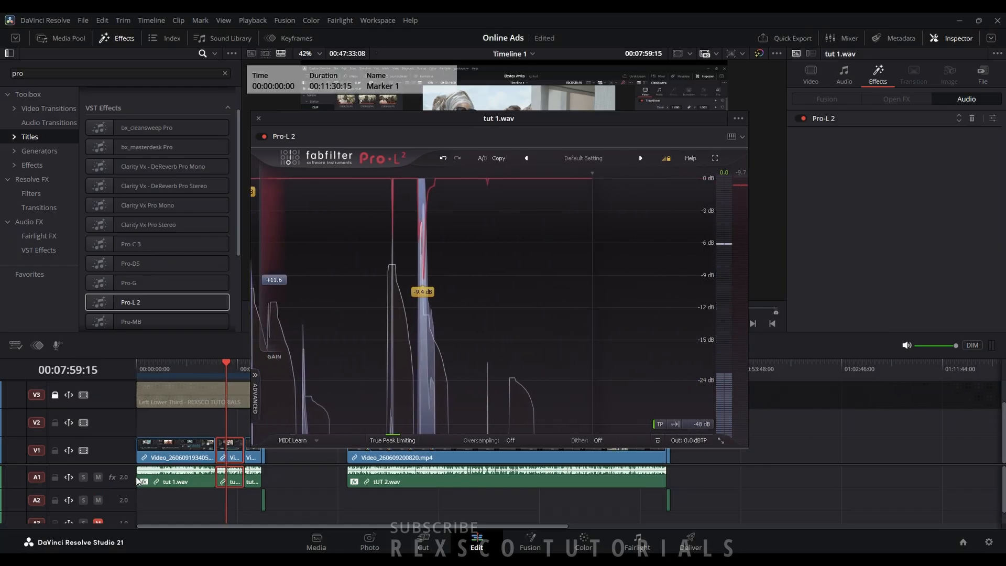
pyautogui.press('space')
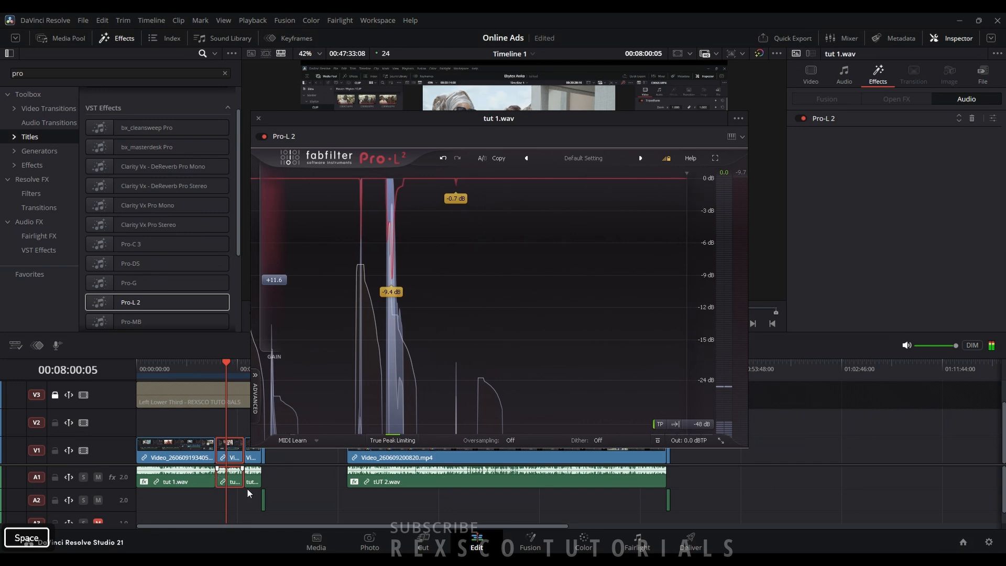
# Step: Delete the Pro-L 2 effect from the second tut 1.wav clip
pyautogui.click(308, 493)
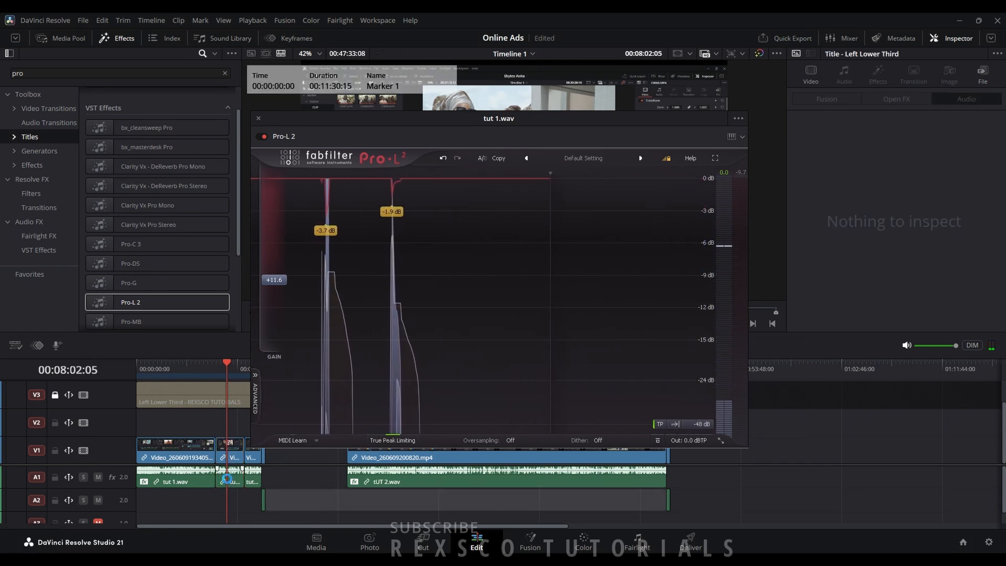
pyautogui.click(228, 482)
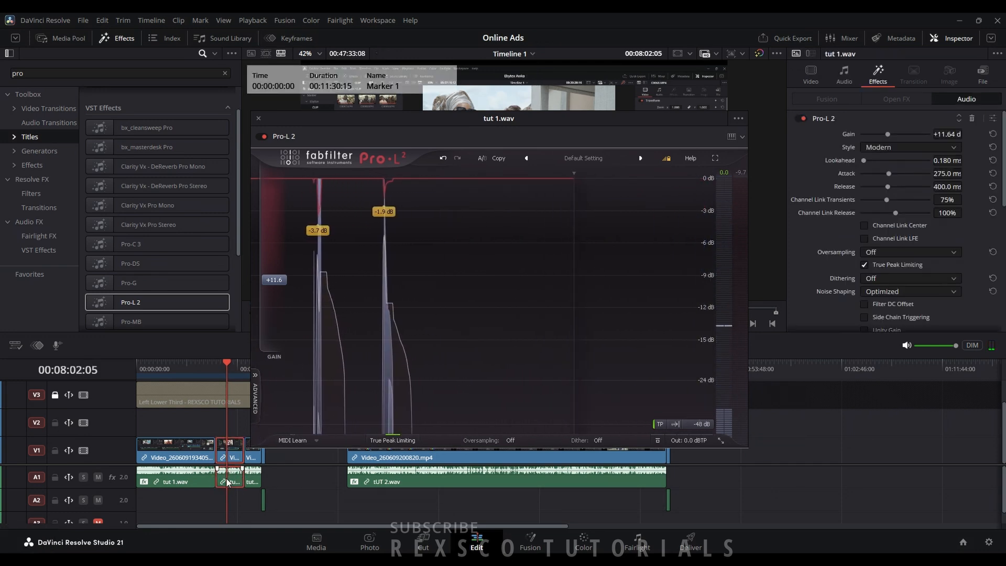
pyautogui.click(973, 118)
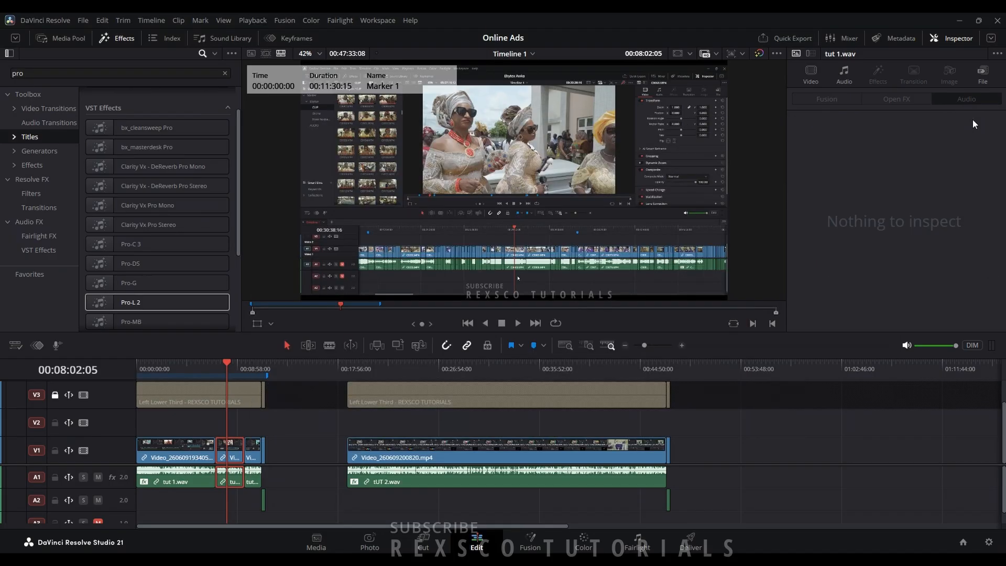
# Step: Select the Audio 2 track and switch to the Fairlight page
pyautogui.click(290, 483)
pyautogui.click(108, 502)
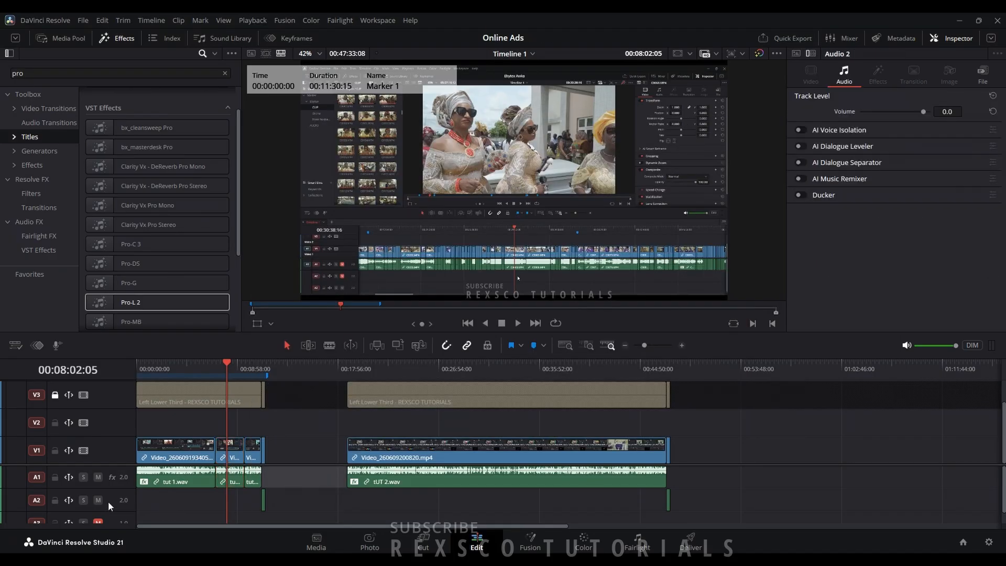
pyautogui.click(640, 550)
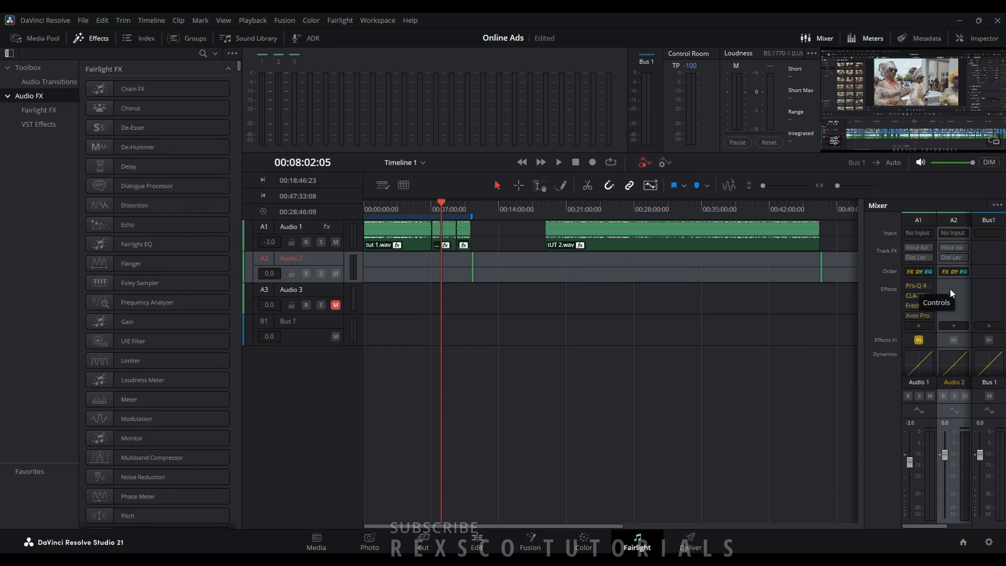
# Step: Add the Xvox Pro VST effect to the whole Audio 2 track in the mixer and close its plugin window
pyautogui.moveTo(932, 300)
pyautogui.click(953, 326)
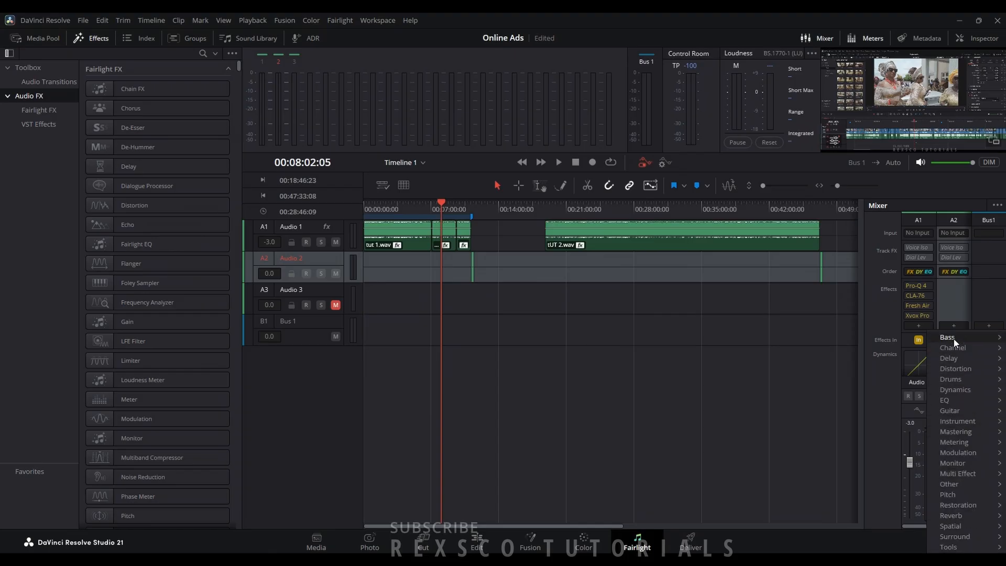
pyautogui.moveTo(953, 406)
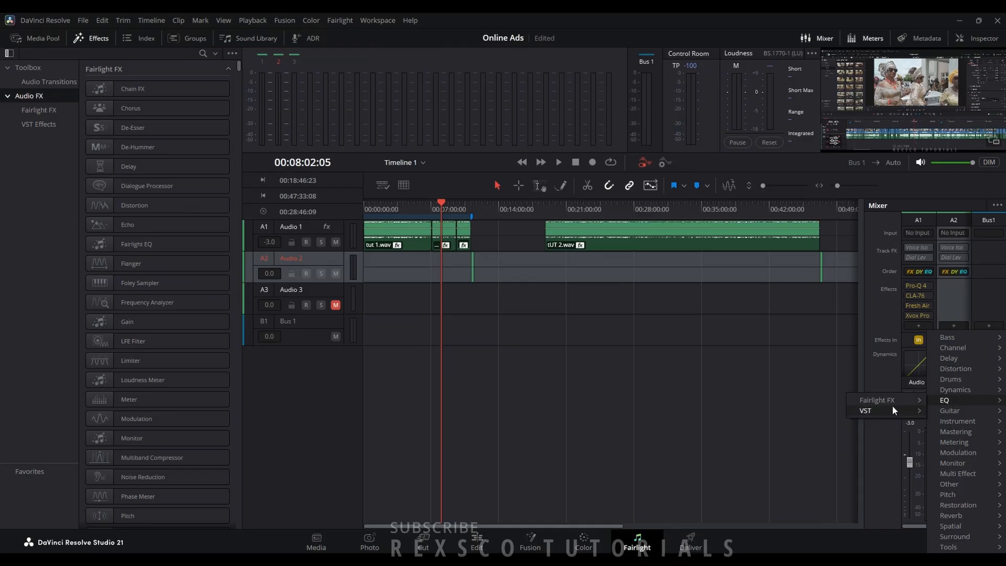
pyautogui.moveTo(886, 402)
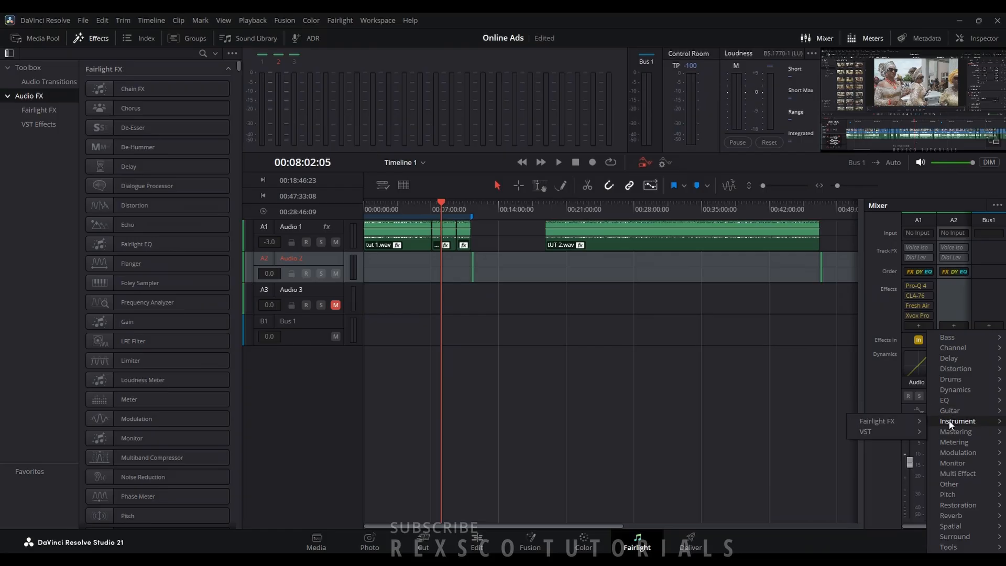
pyautogui.moveTo(884, 433)
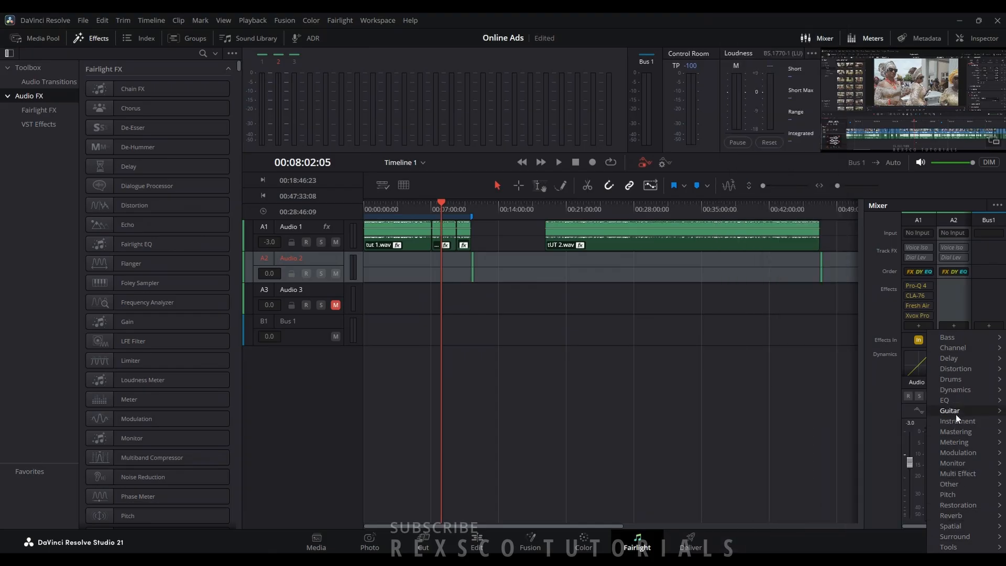
pyautogui.moveTo(954, 343)
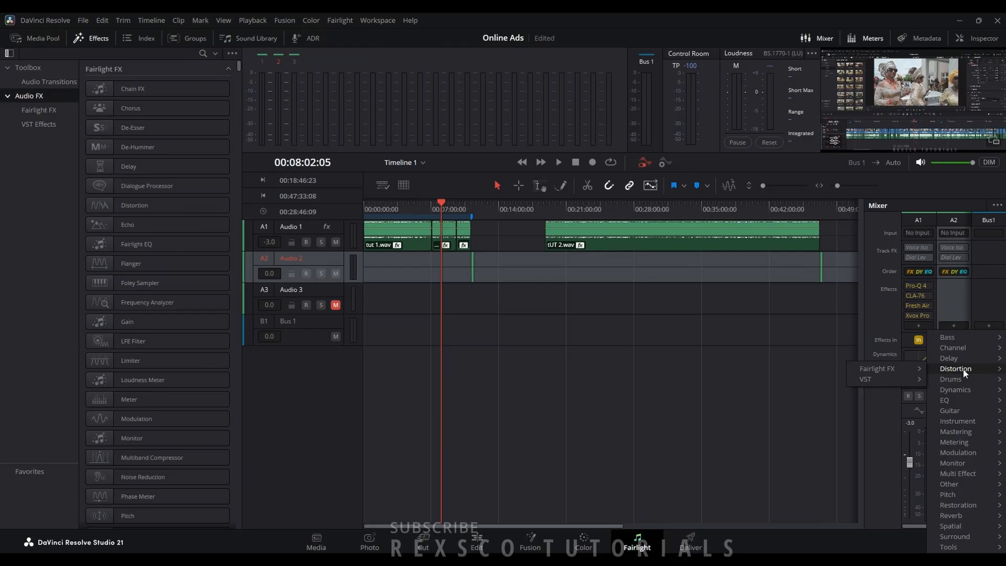
pyautogui.moveTo(963, 369)
pyautogui.moveTo(896, 380)
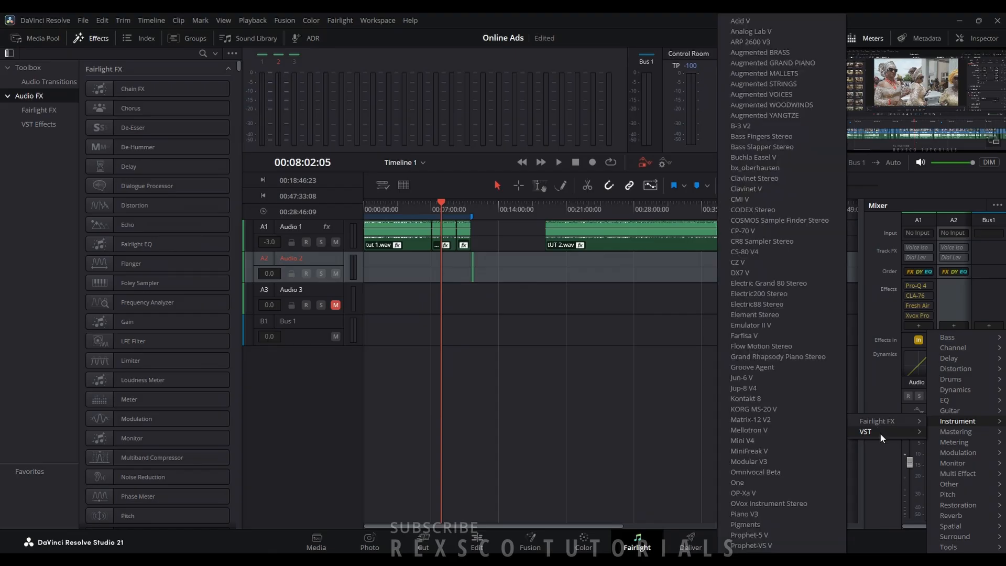
pyautogui.moveTo(750, 552)
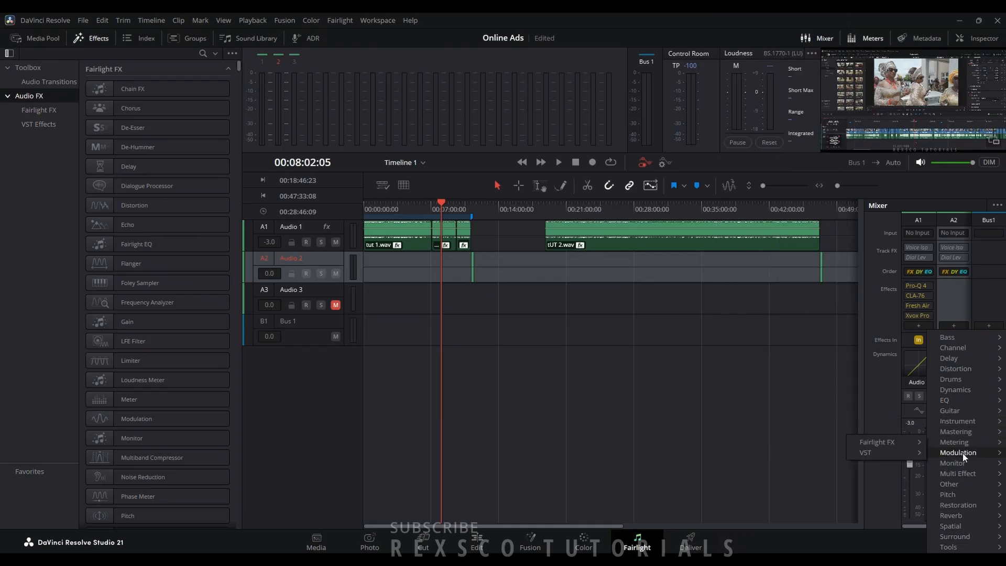
pyautogui.moveTo(964, 453)
pyautogui.moveTo(901, 463)
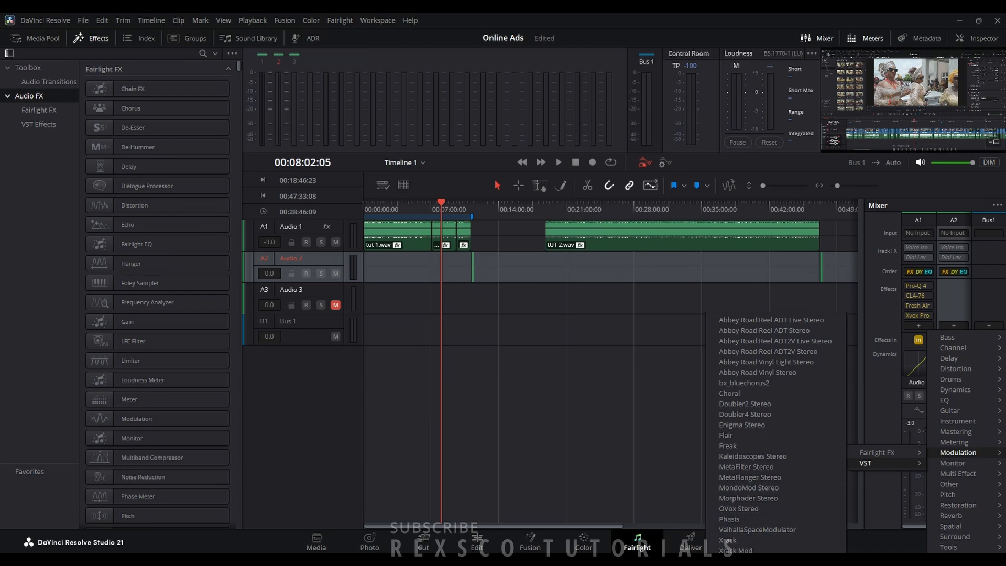
pyautogui.click(737, 560)
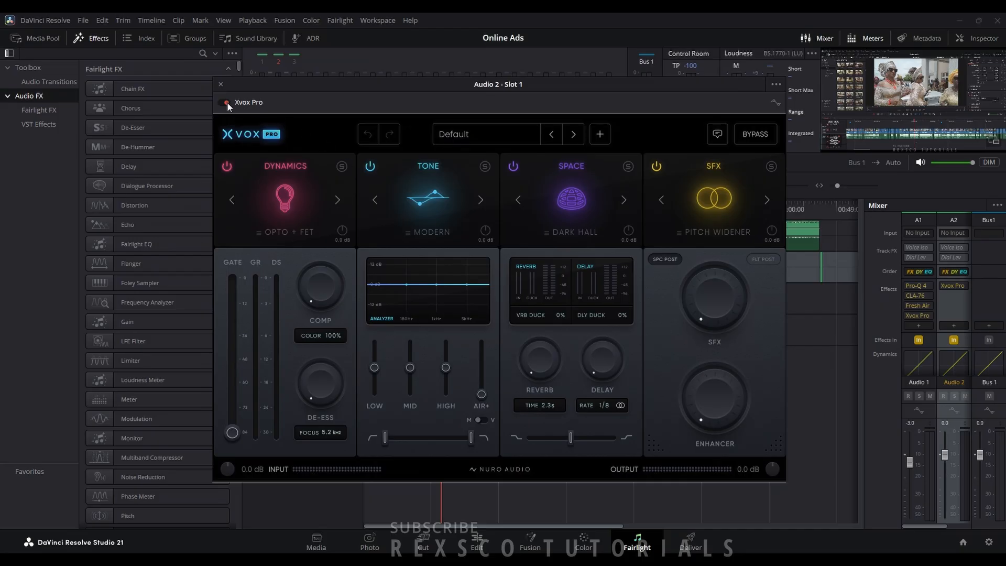
pyautogui.click(221, 84)
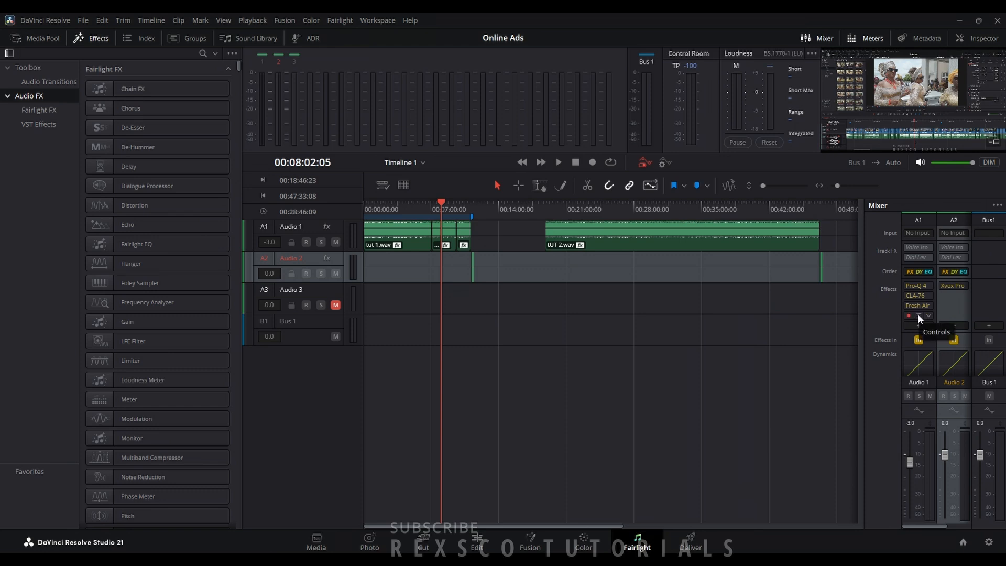
# Step: View the Xvox Pro settings applied to the Audio 1 track, and close the plugin window
pyautogui.click(918, 315)
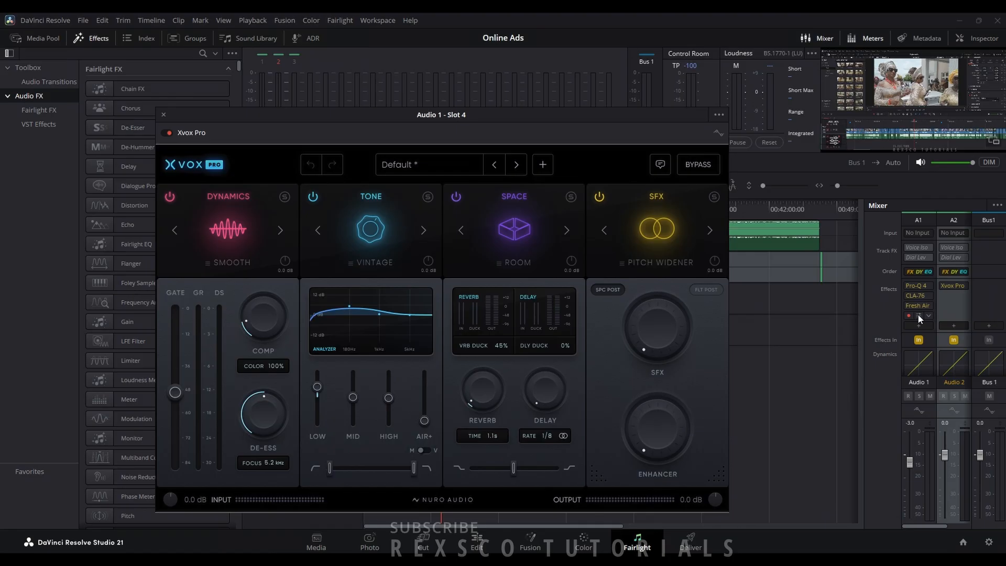
pyautogui.click(164, 114)
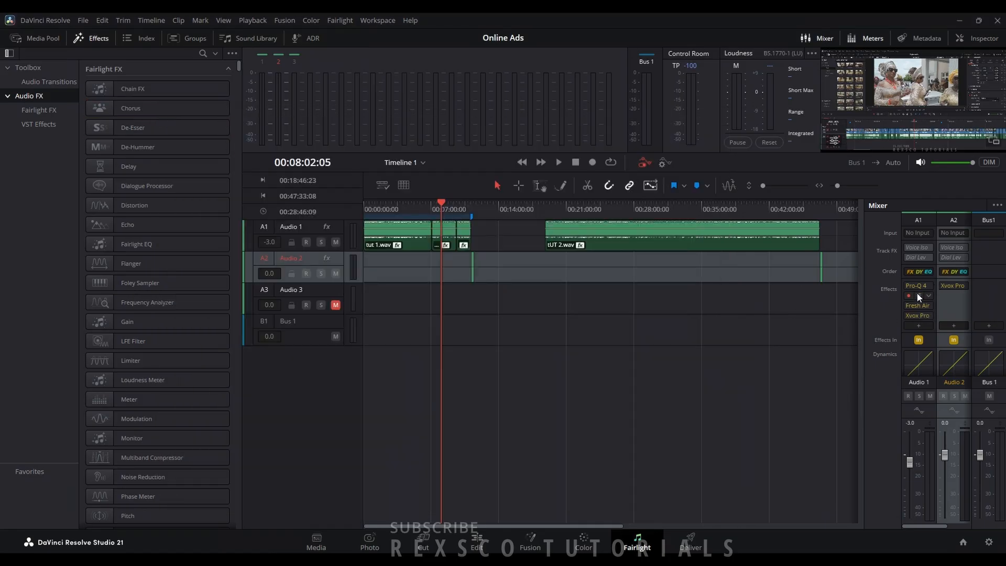
# Step: Try to add the Pro-Q 4 VST from the EQ effects to Audio 2's effects chain
pyautogui.click(956, 325)
pyautogui.moveTo(956, 337)
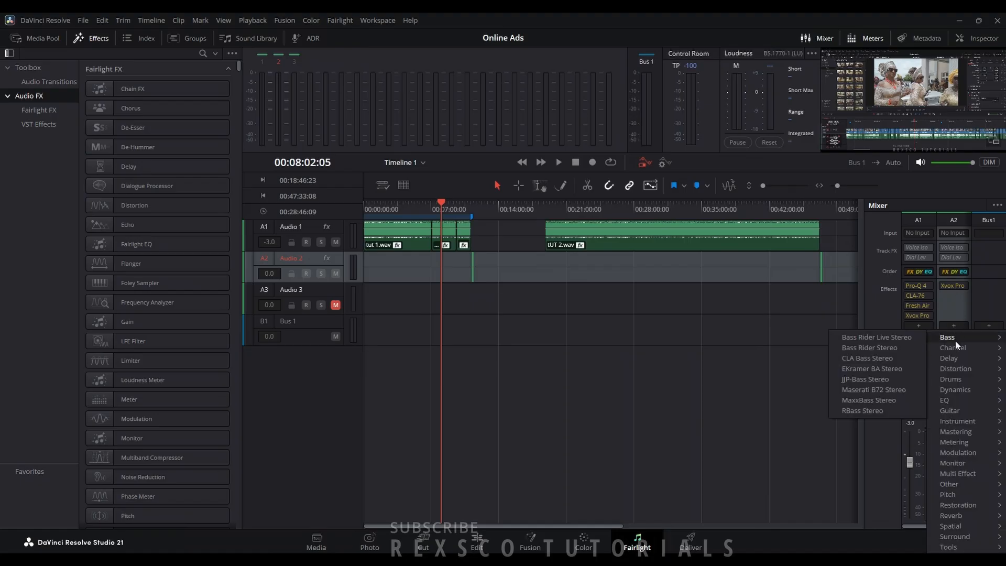
pyautogui.moveTo(960, 398)
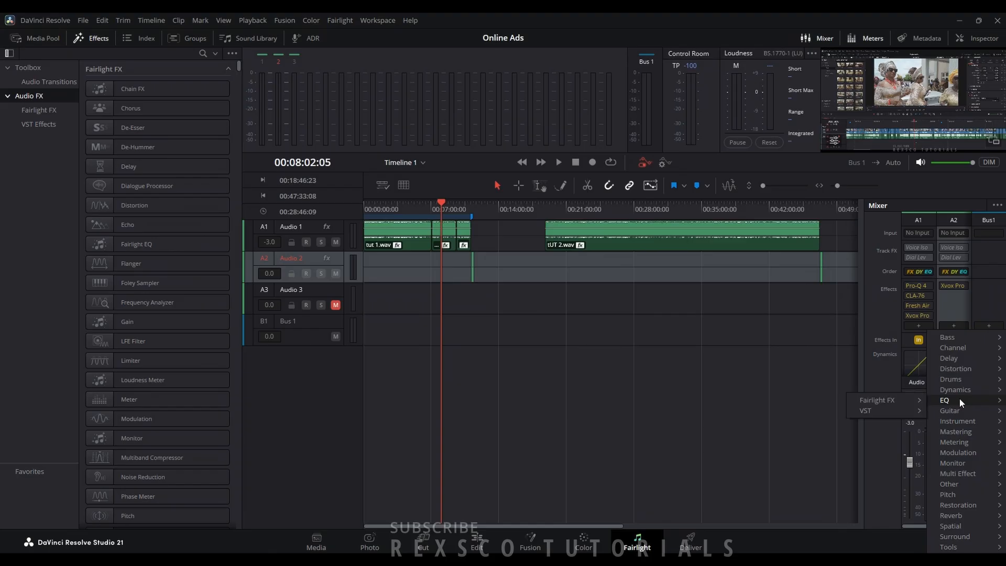
pyautogui.moveTo(913, 407)
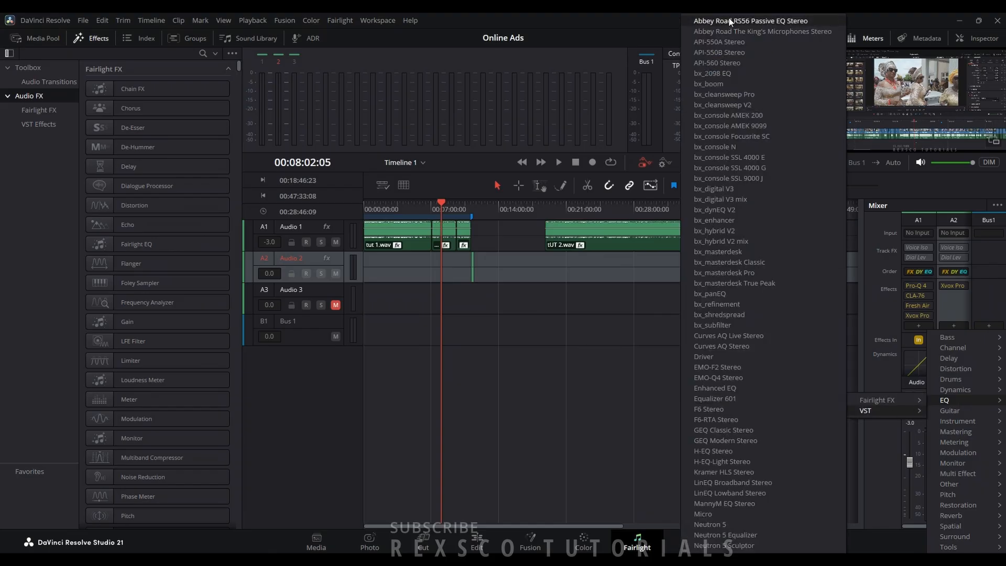
pyautogui.scroll(-1, 754, 514)
pyautogui.scroll(-6, 750, 537)
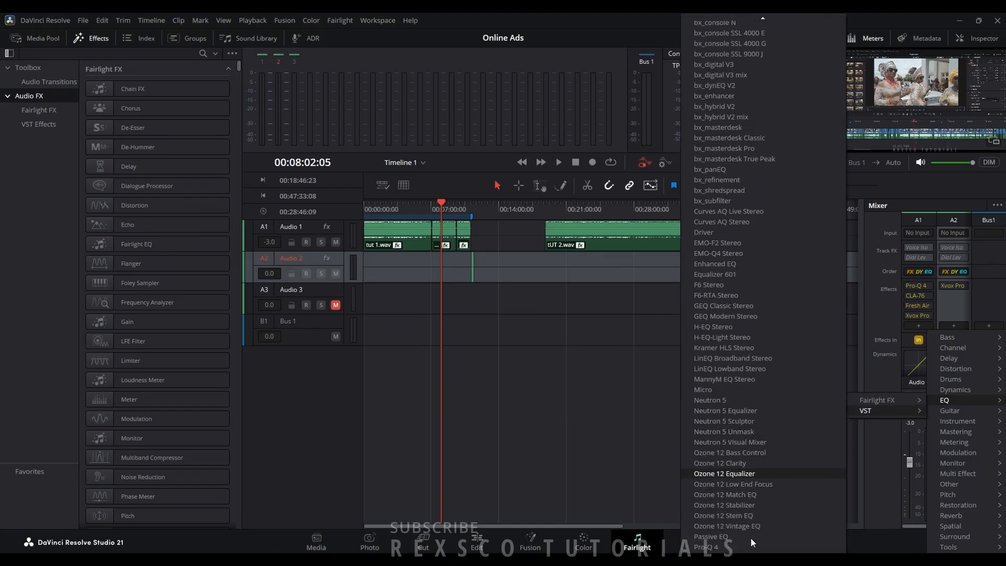
pyautogui.scroll(-2, 751, 537)
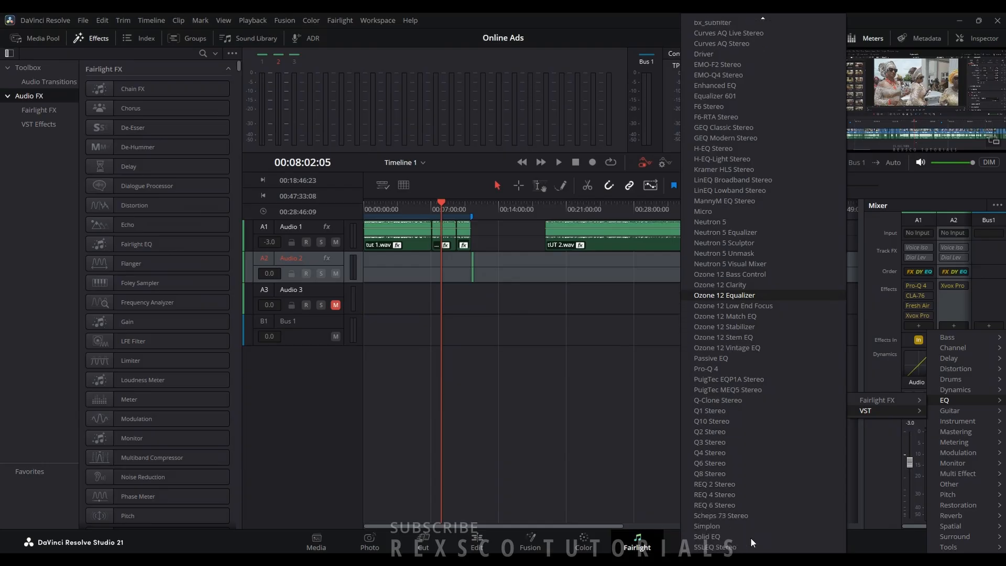
pyautogui.click(705, 369)
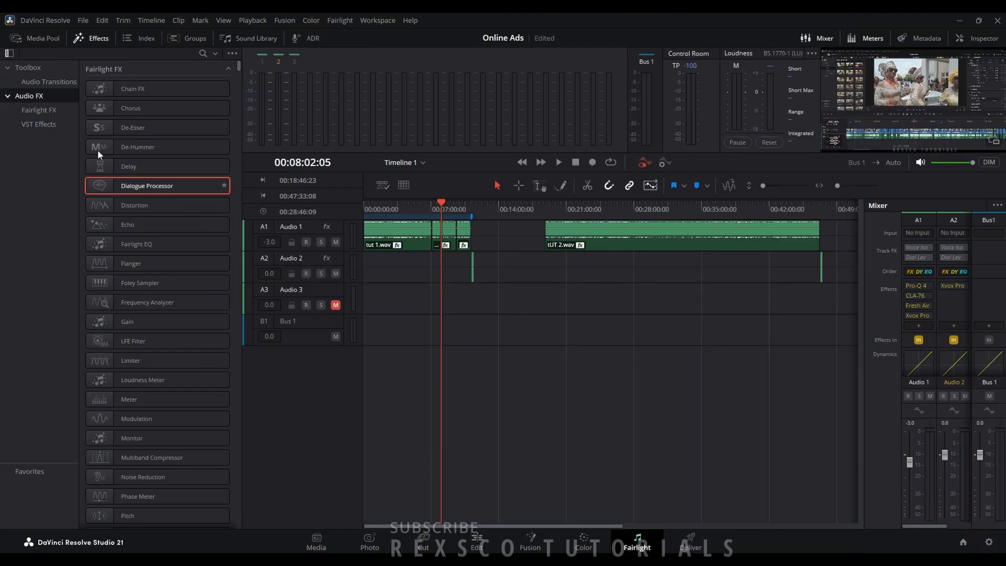
# Step: Set the effects search to cover all folders and search for "pro"
pyautogui.click(203, 53)
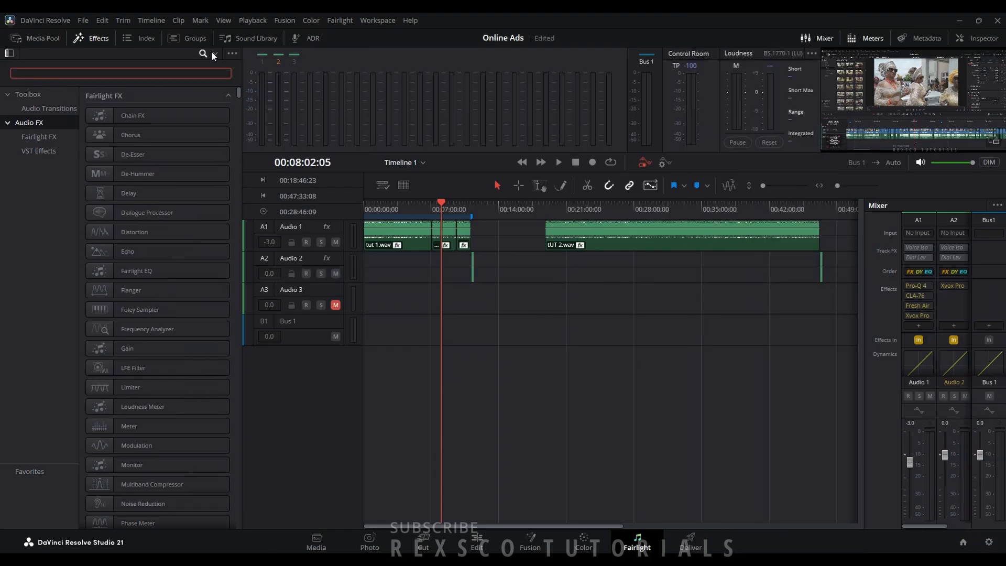
pyautogui.click(212, 51)
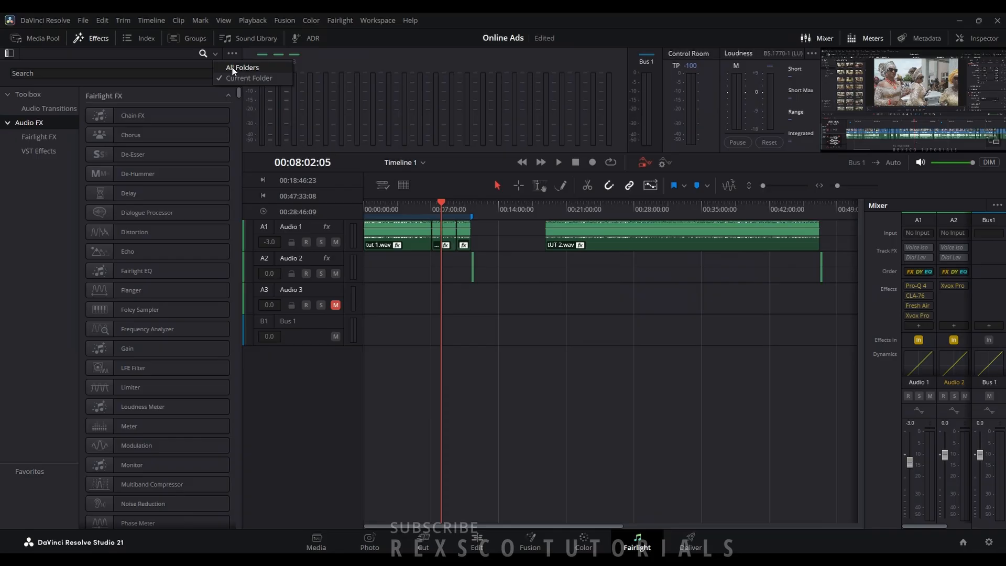
pyautogui.click(231, 67)
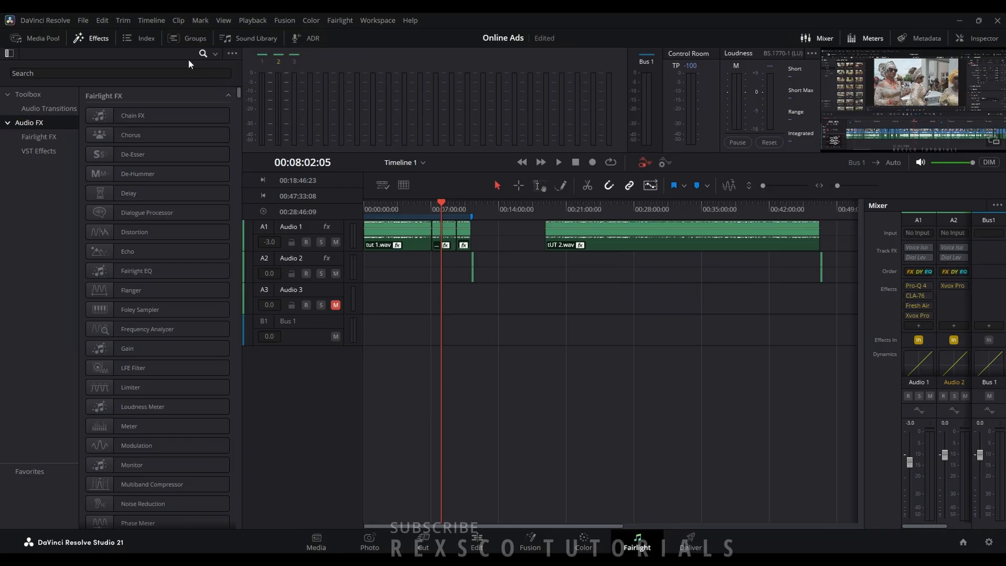
pyautogui.click(215, 53)
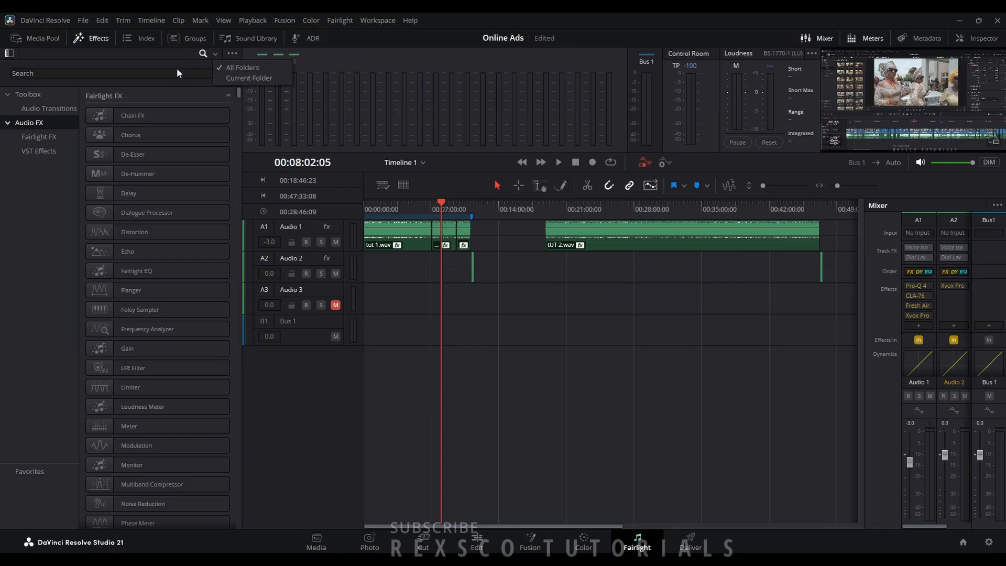
pyautogui.click(163, 74)
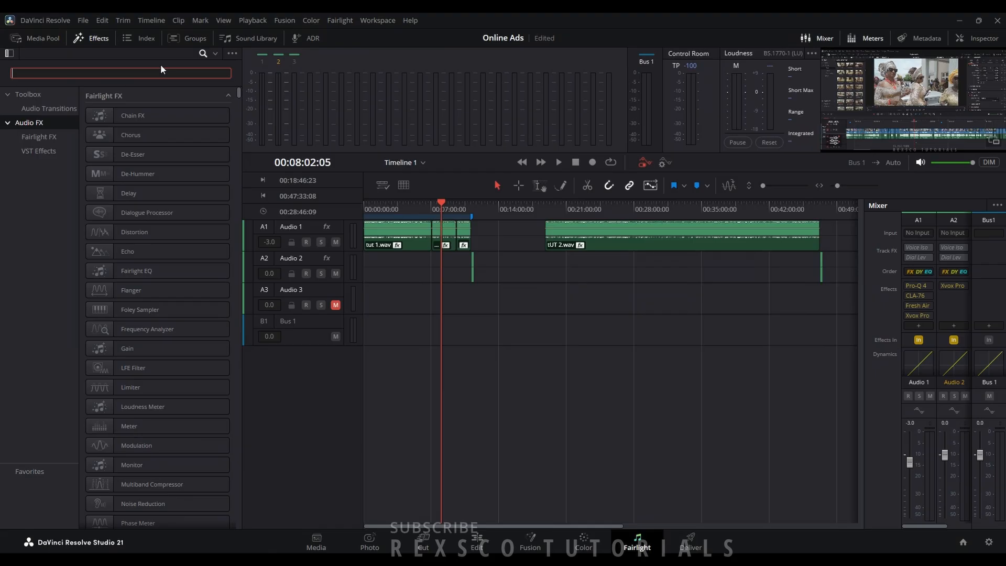
pyautogui.write('pro')
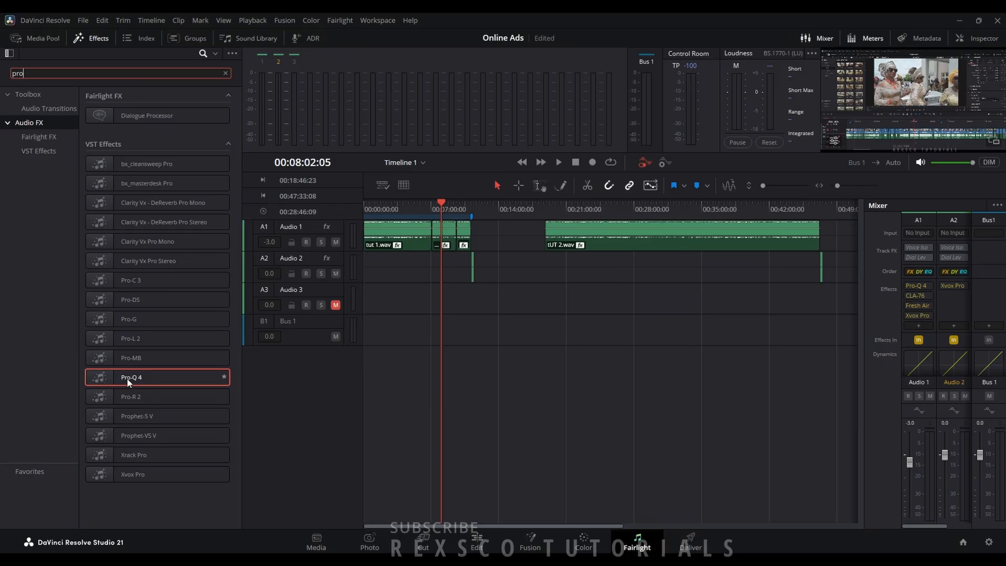
# Step: Add Pro-Q 4 from the effects library to Audio 2 in the mixer, above Xvox Pro, and close its plugin window
pyautogui.moveTo(127, 378); pyautogui.dragTo(955, 304)
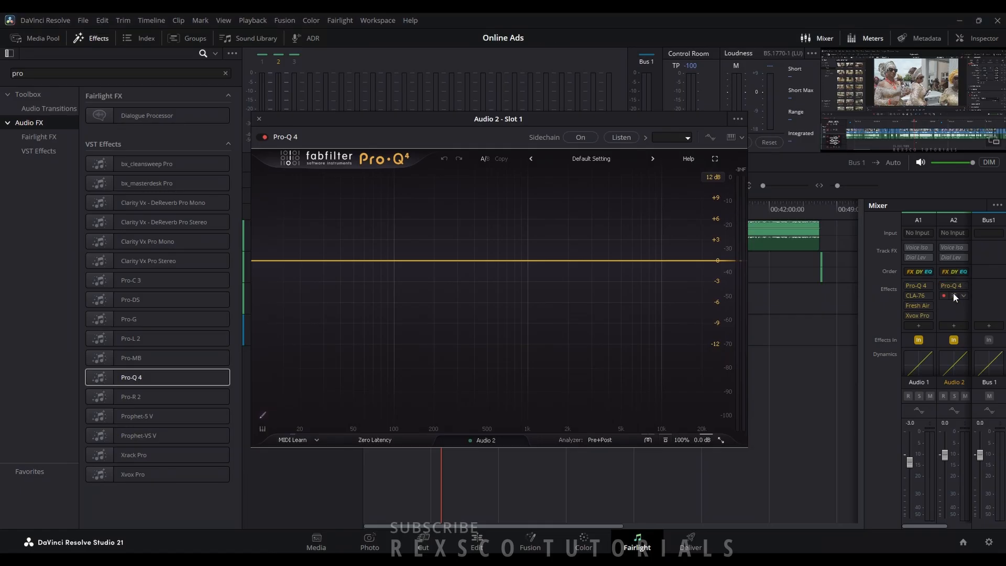
pyautogui.moveTo(954, 294)
pyautogui.mouseDown()
pyautogui.moveTo(954, 286)
pyautogui.moveTo(921, 322)
pyautogui.moveTo(955, 299)
pyautogui.mouseUp()
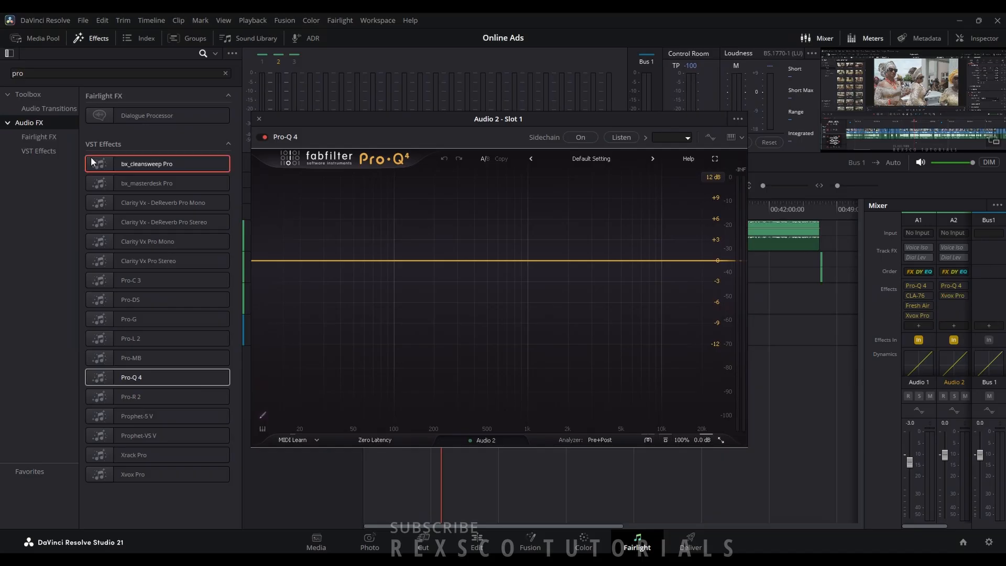
pyautogui.click(259, 120)
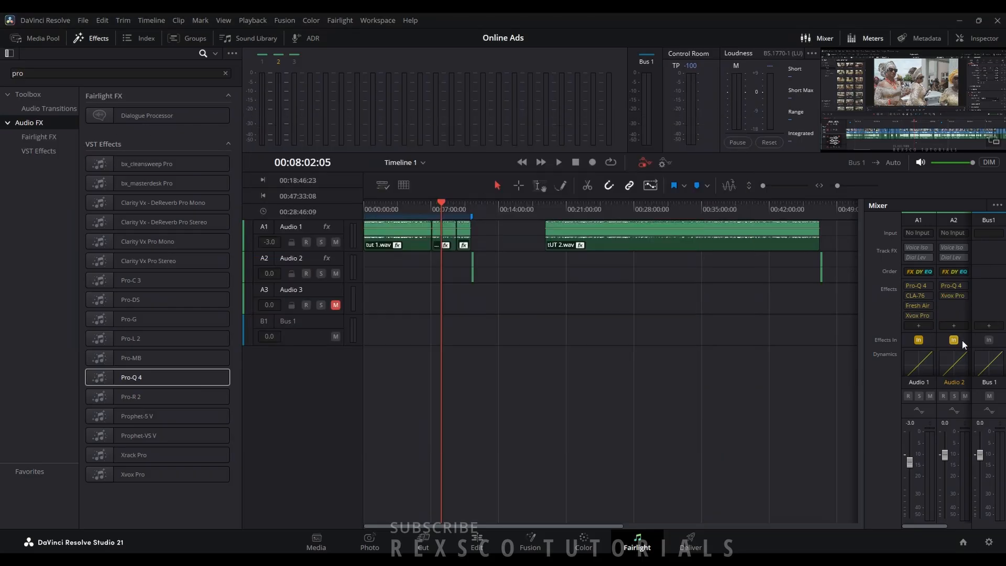
# Step: Try to disable the Pro-Q 4 plugin on the Audio 2 track
pyautogui.click(964, 286)
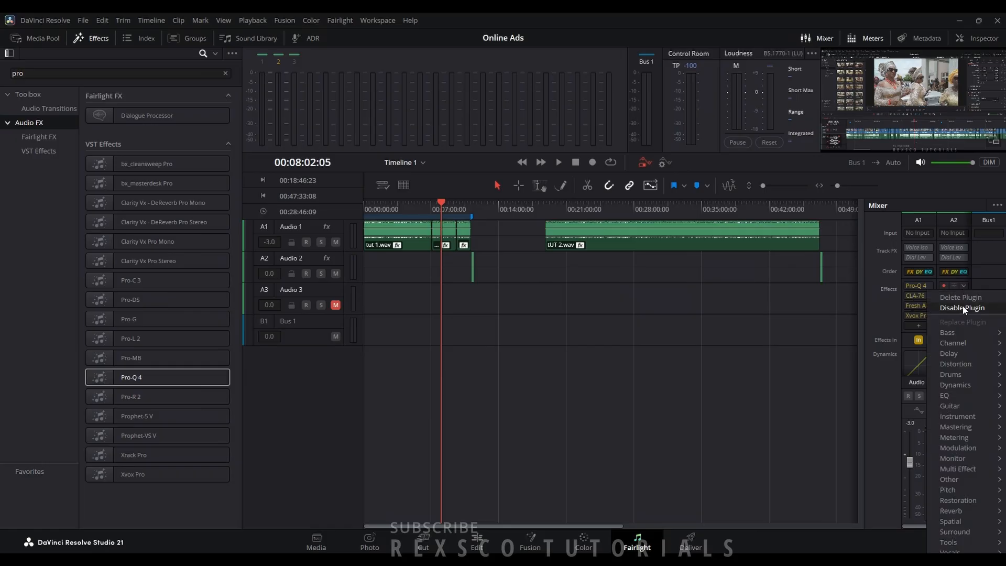
pyautogui.click(963, 308)
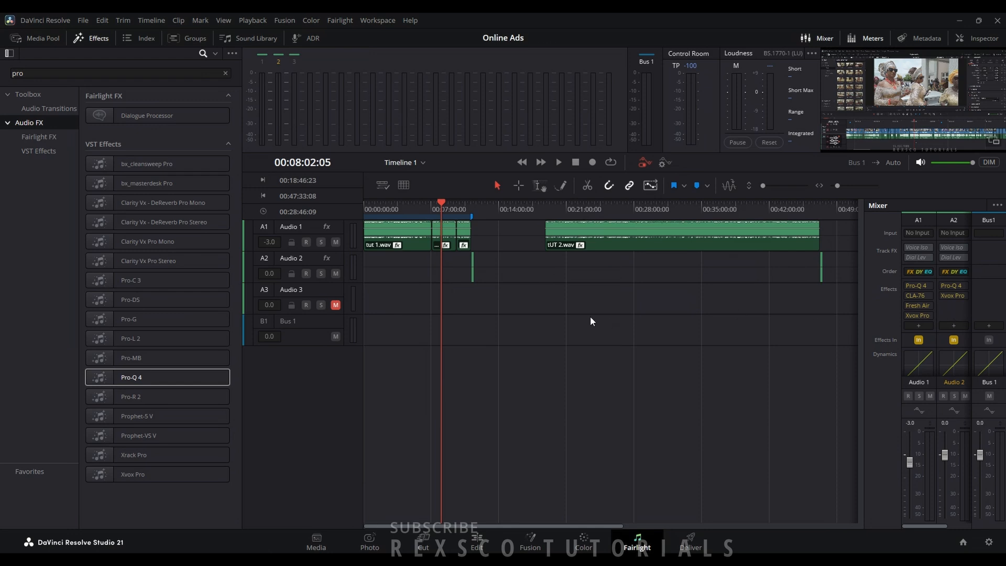
# Step: View the Pro-Q 4 controls on the Audio 2 track twice, closing the plugin window each time
pyautogui.click(954, 286)
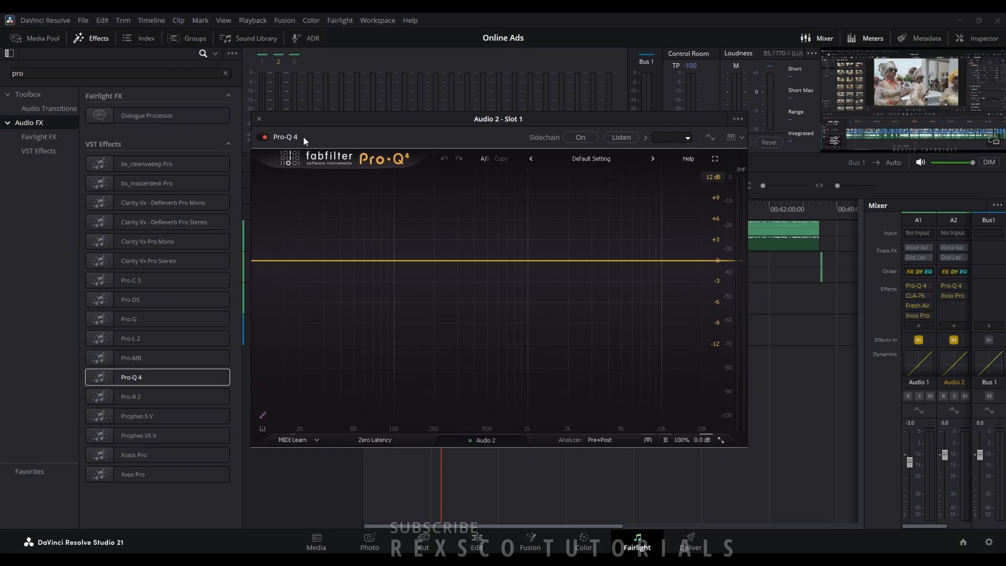
pyautogui.click(259, 119)
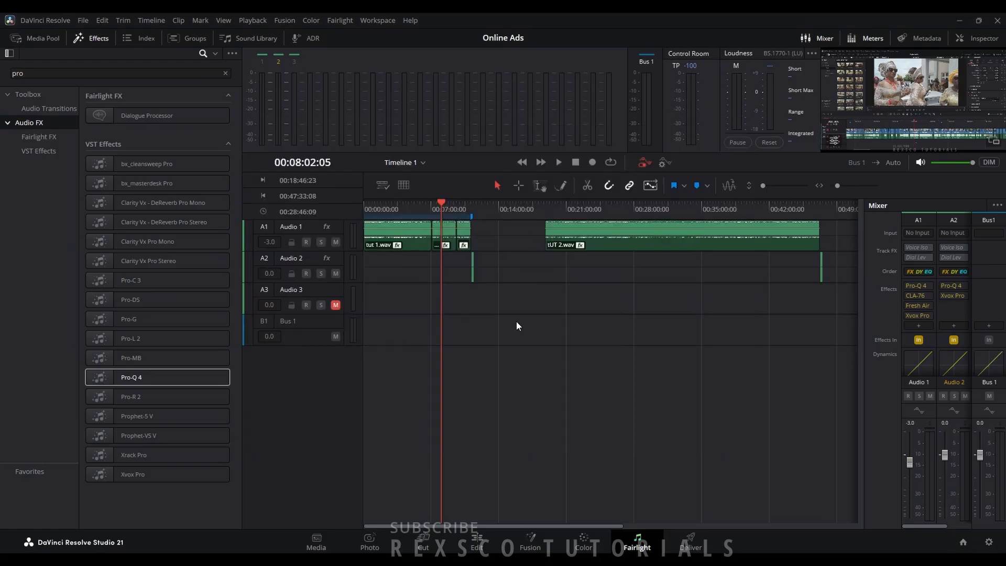
pyautogui.click(955, 285)
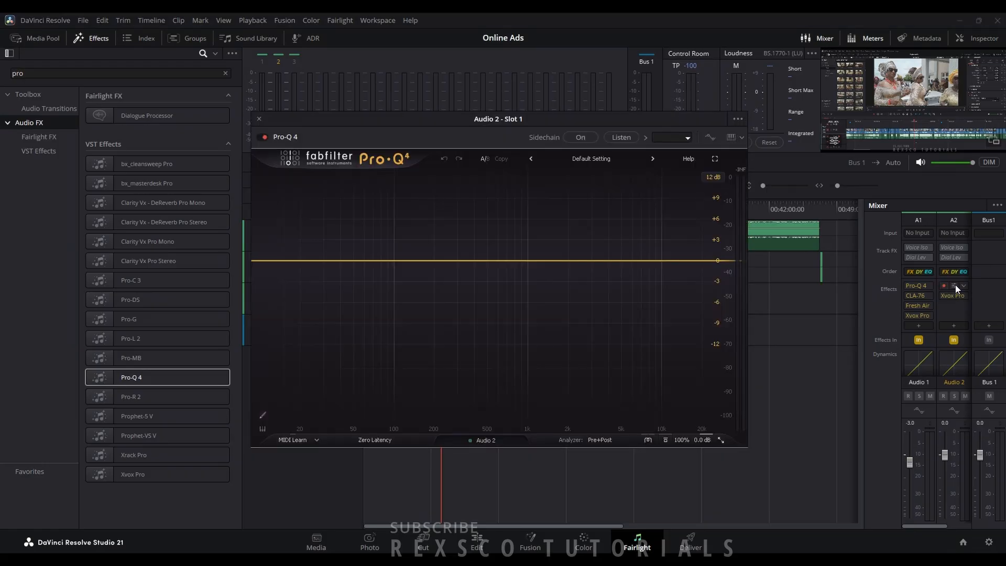
pyautogui.click(260, 119)
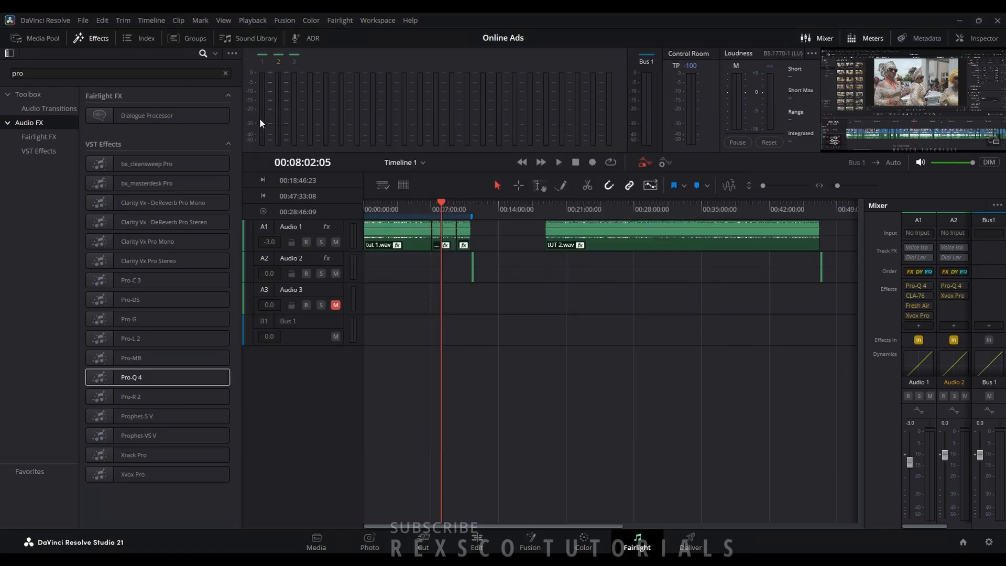
# Step: Add a dynamic low-shelf band at about 331 Hz with downward dynamic range in Audio 2's Pro-Q 4, and close the plugin window
pyautogui.click(954, 285)
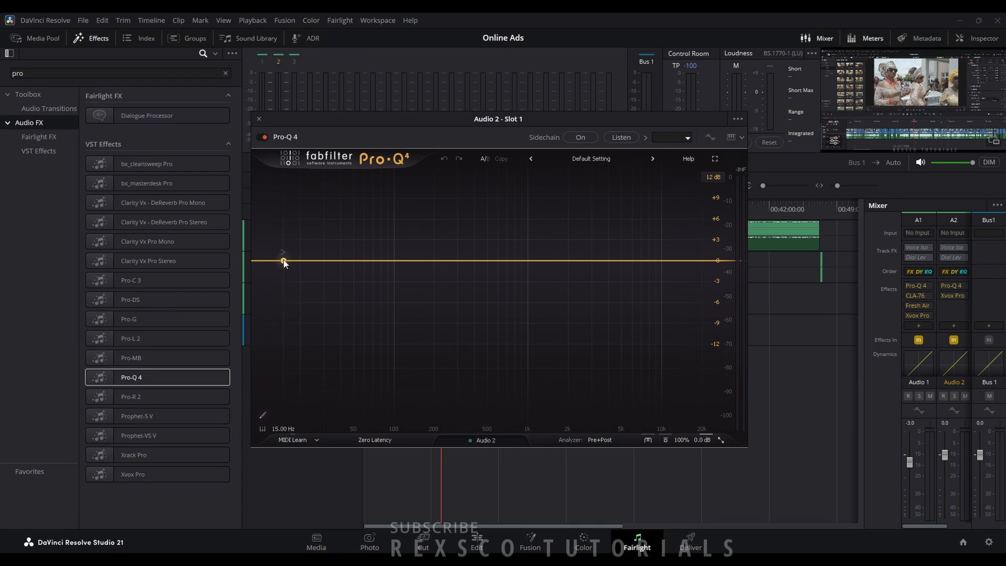
pyautogui.moveTo(283, 260)
pyautogui.mouseDown()
pyautogui.moveTo(294, 289)
pyautogui.moveTo(354, 267)
pyautogui.moveTo(259, 288)
pyautogui.moveTo(284, 268)
pyautogui.mouseUp()
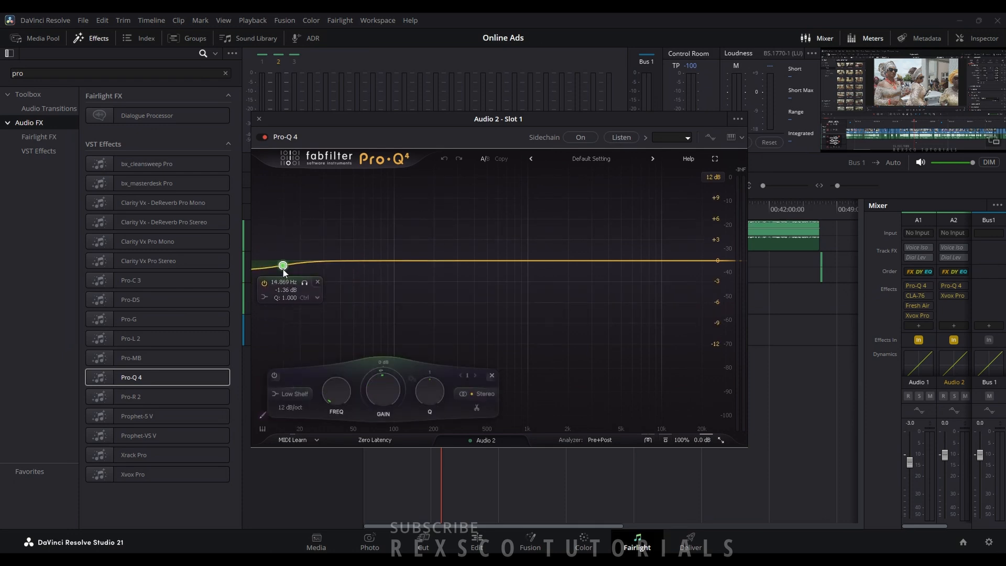
pyautogui.click(317, 298)
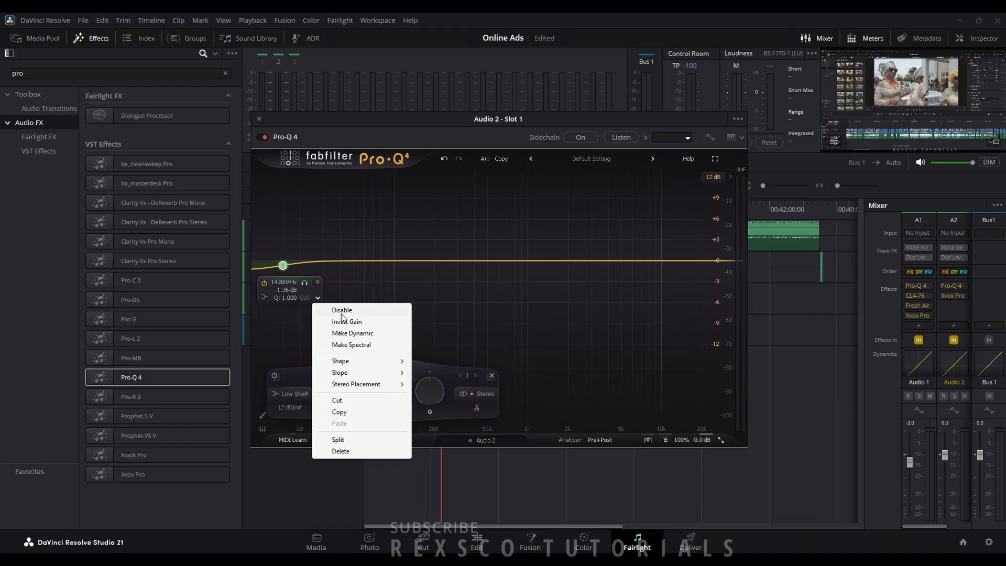
pyautogui.click(346, 334)
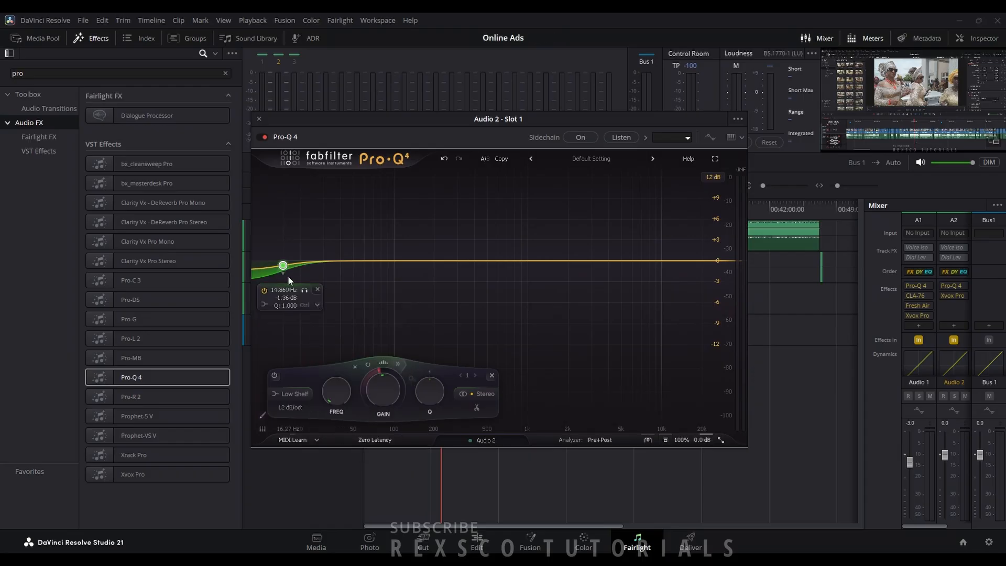
pyautogui.moveTo(290, 290); pyautogui.dragTo(304, 317)
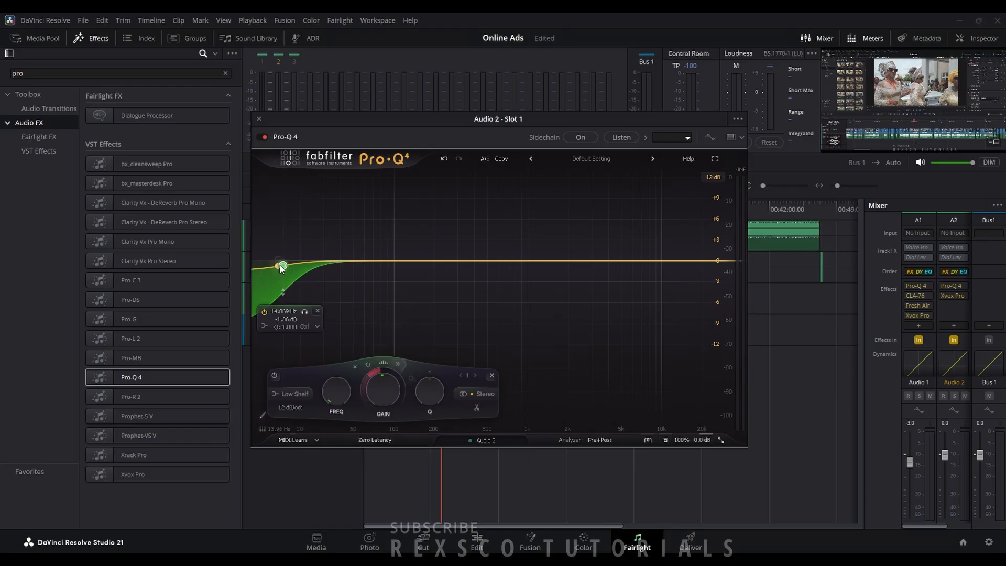
pyautogui.moveTo(284, 264); pyautogui.dragTo(463, 260)
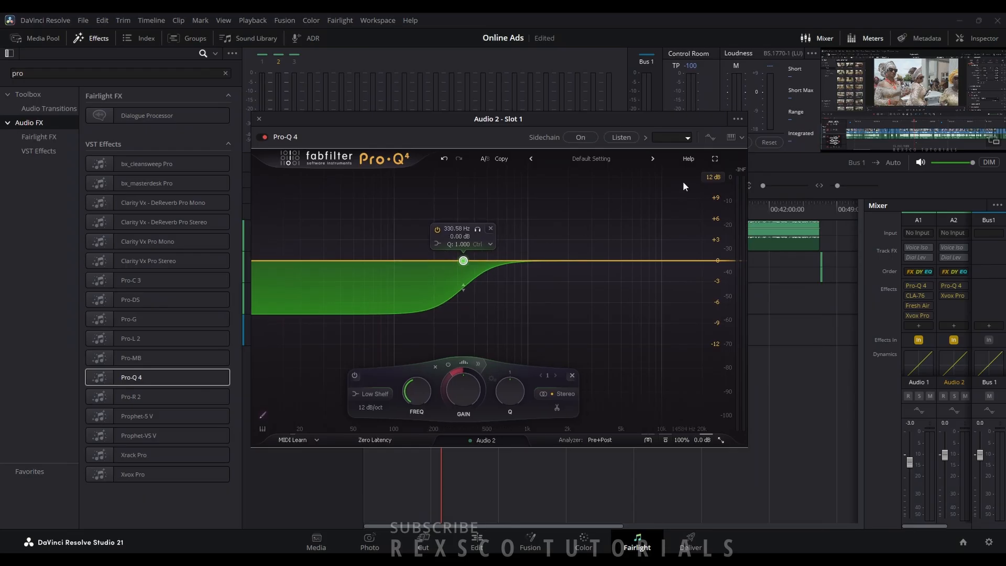
pyautogui.click(258, 118)
# Step: Delete the Pro-Q 4 and Xvox Pro plugins from the Audio 2 track in the mixer
pyautogui.click(966, 286)
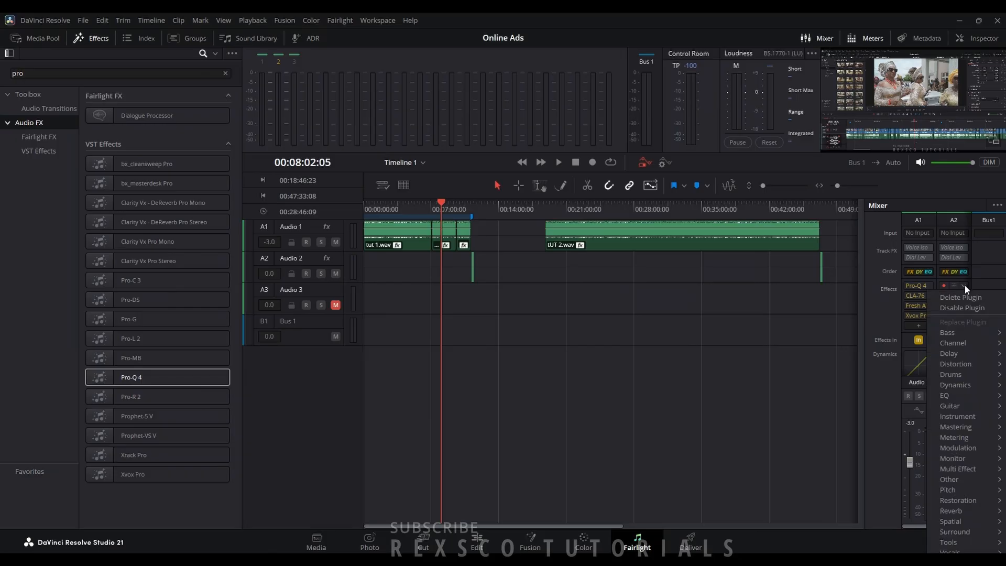
pyautogui.click(965, 299)
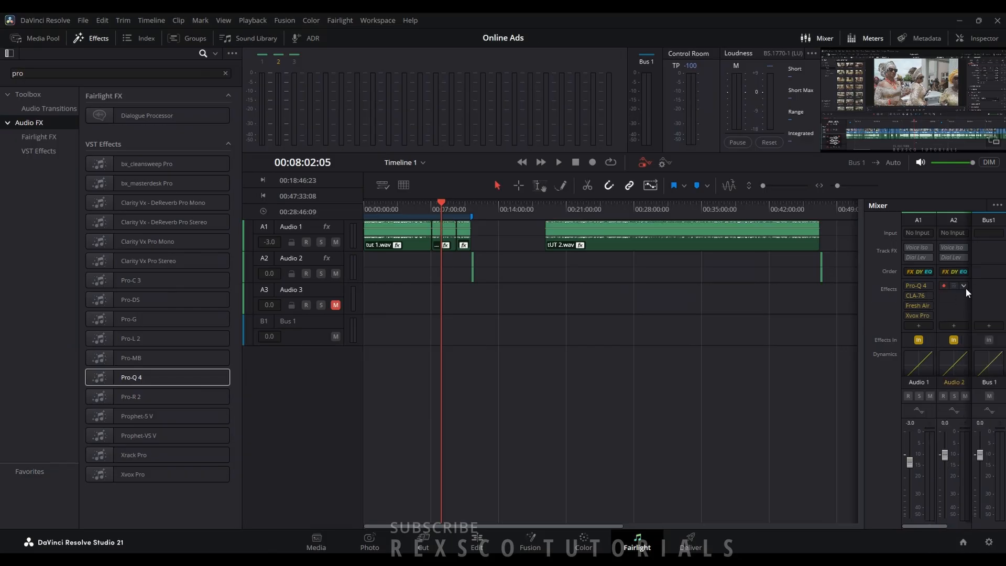
pyautogui.click(964, 286)
pyautogui.click(963, 296)
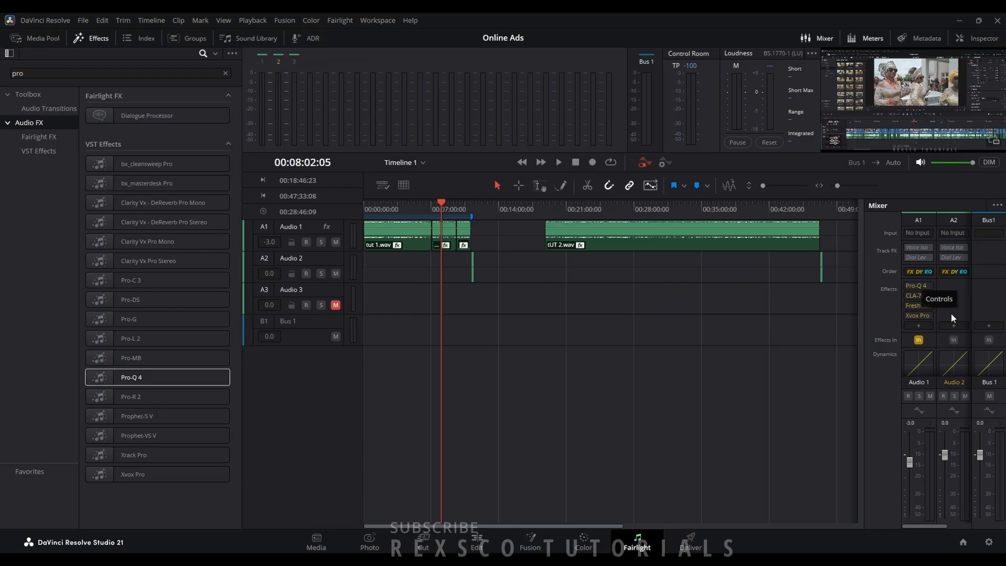
# Step: Search the effects library for "r1" and clear the search
pyautogui.click(114, 74)
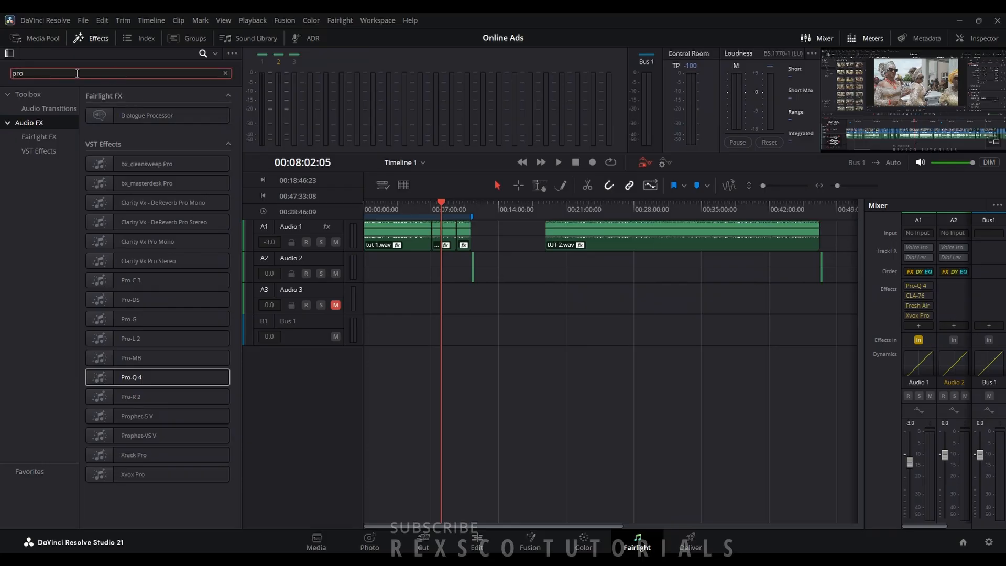
pyautogui.moveTo(77, 74); pyautogui.dragTo(2, 77)
pyautogui.press('BackSpace')
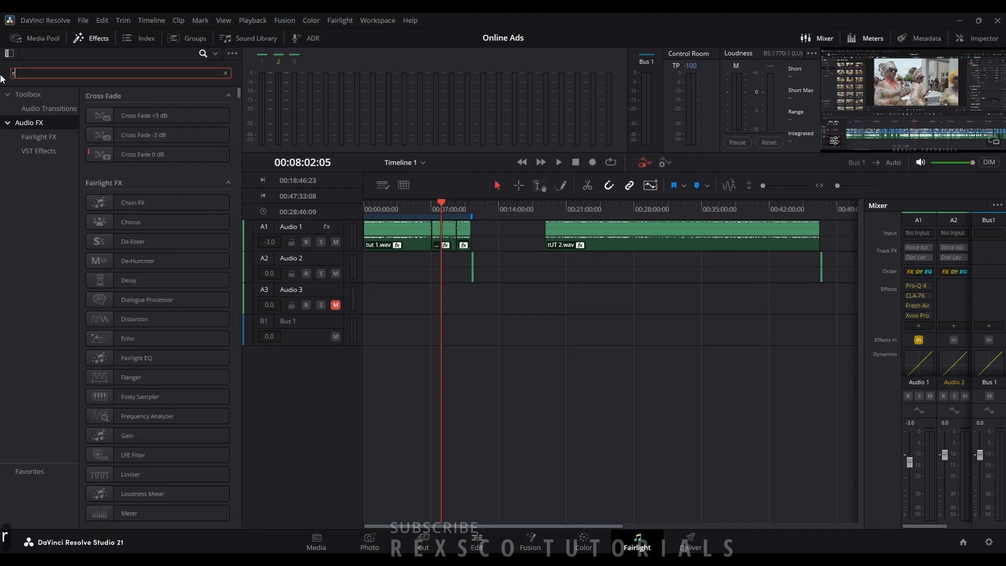
pyautogui.write('r1')
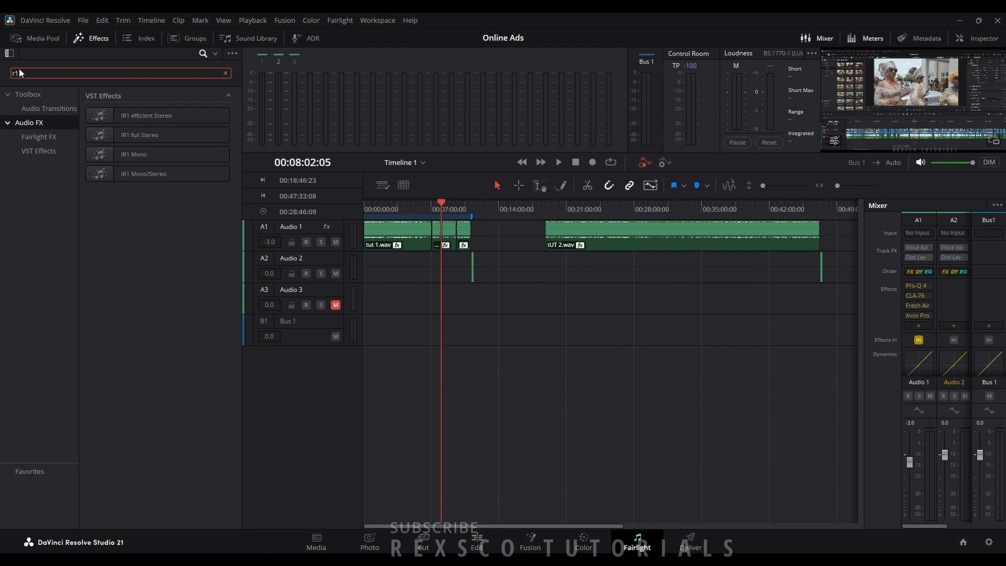
pyautogui.press('BackSpace')
pyautogui.press('BackSpace')
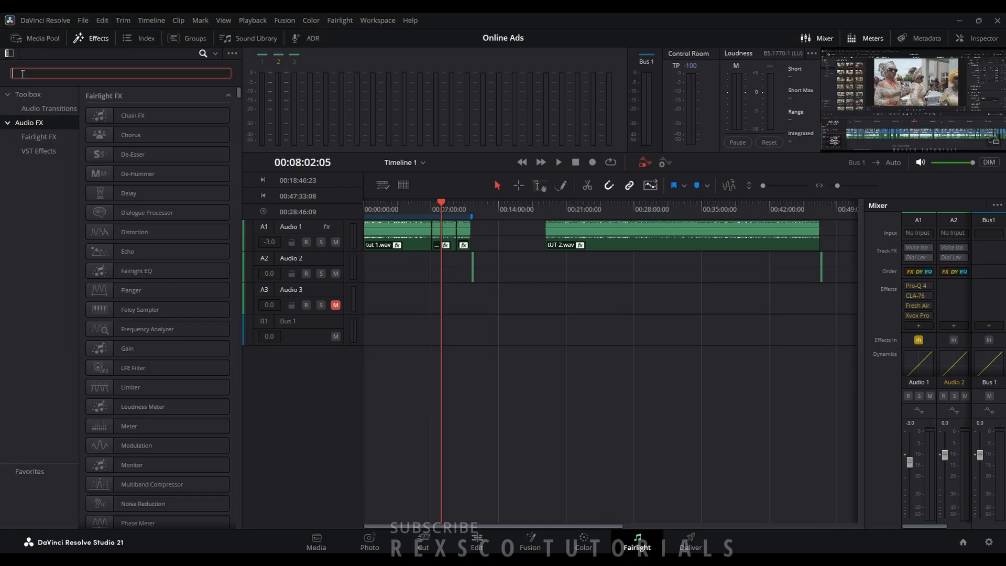
# Step: Add Pro-G from a "pro" effects search to Audio 2 and adjust its threshold to about -30 dB, plus ratio, range and release
pyautogui.write('pro')
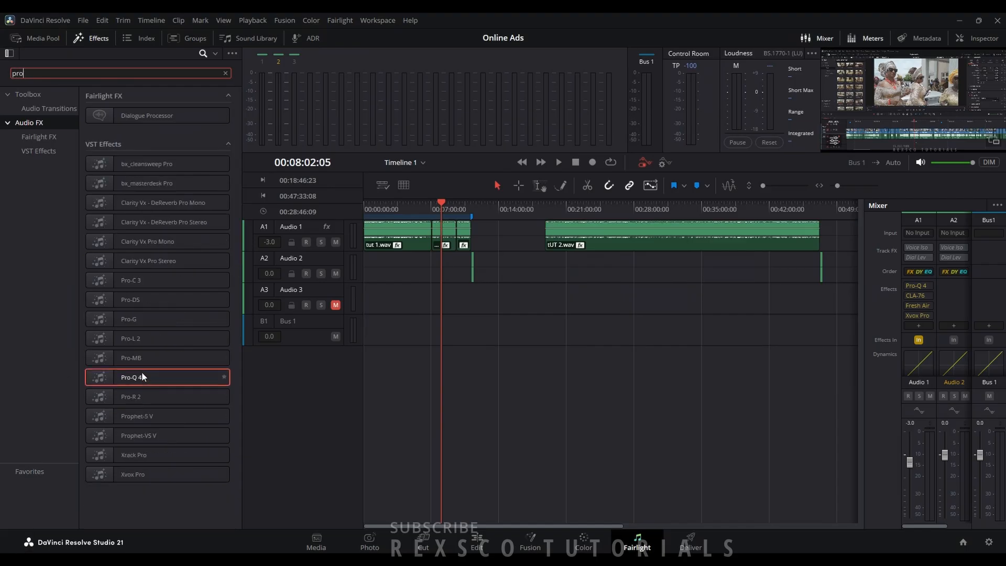
pyautogui.moveTo(133, 320); pyautogui.dragTo(951, 297)
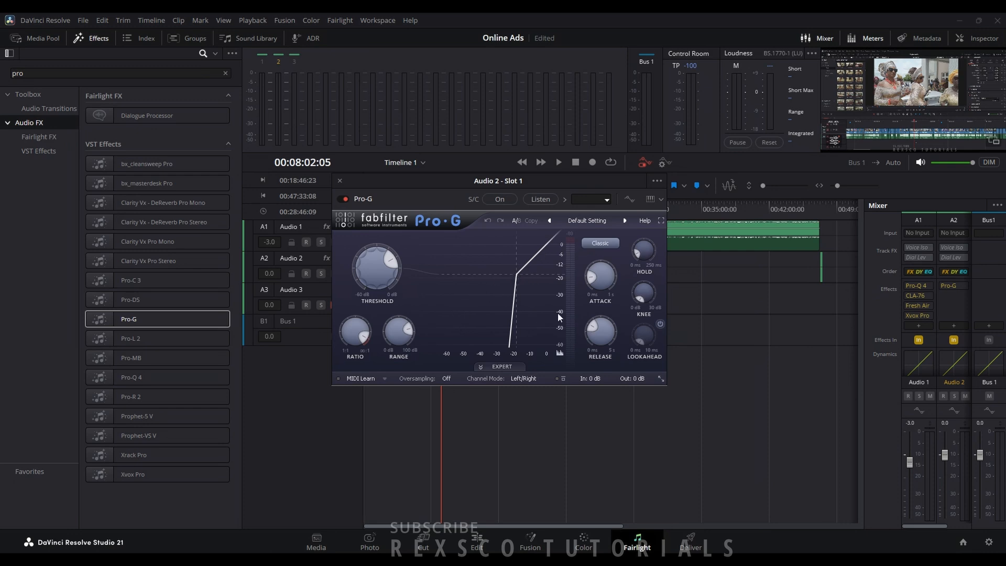
pyautogui.moveTo(382, 257); pyautogui.dragTo(385, 282)
pyautogui.moveTo(404, 332); pyautogui.dragTo(361, 328)
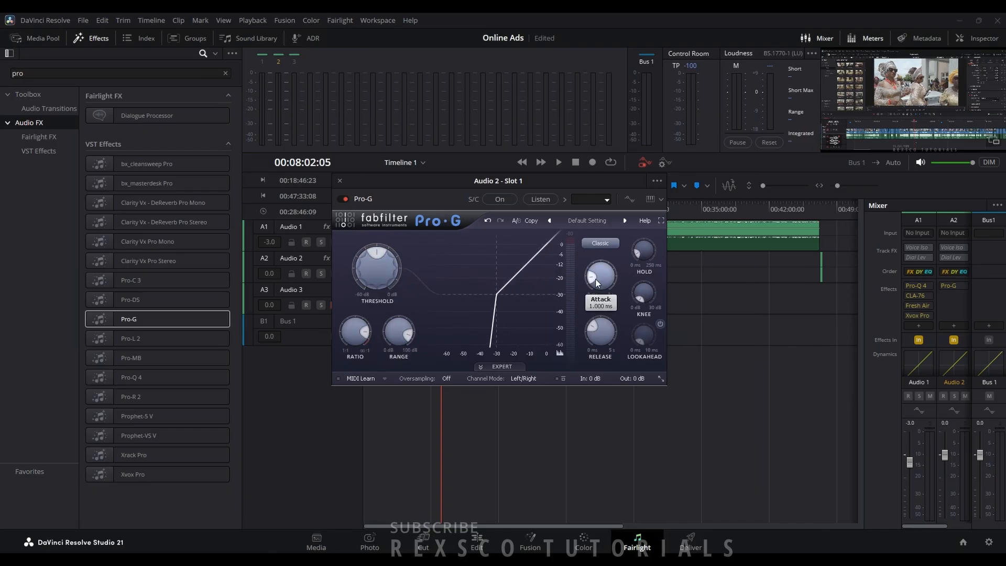
pyautogui.moveTo(607, 274); pyautogui.dragTo(595, 278)
pyautogui.moveTo(593, 326); pyautogui.dragTo(591, 312)
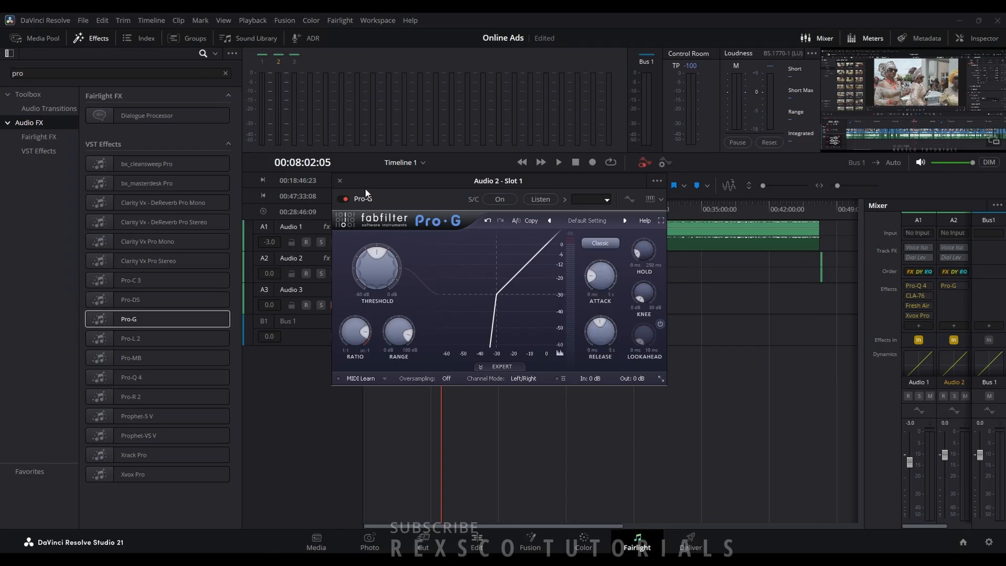
pyautogui.click(339, 180)
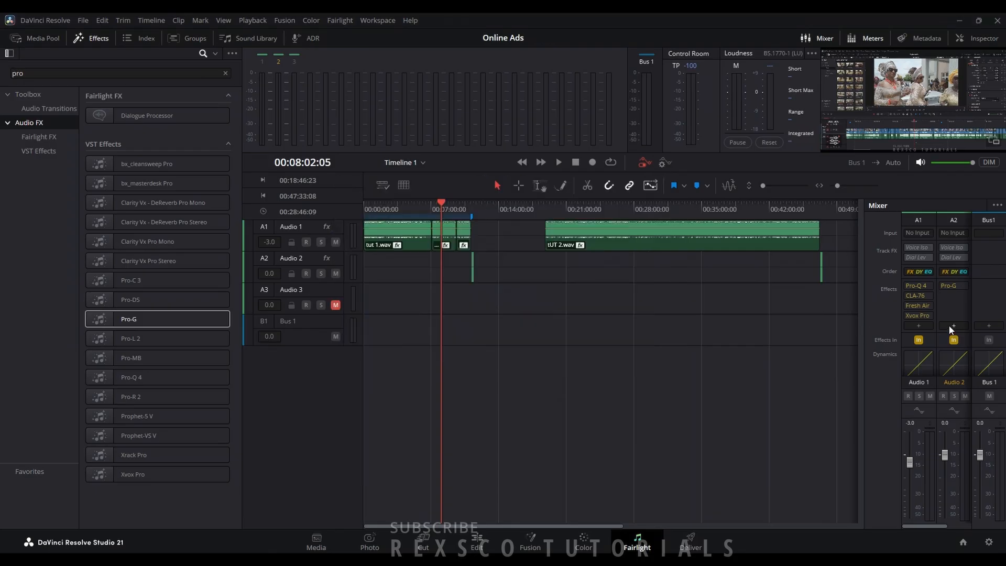
# Step: Delete the Pro-G plugin from the Audio 2 track
pyautogui.click(964, 286)
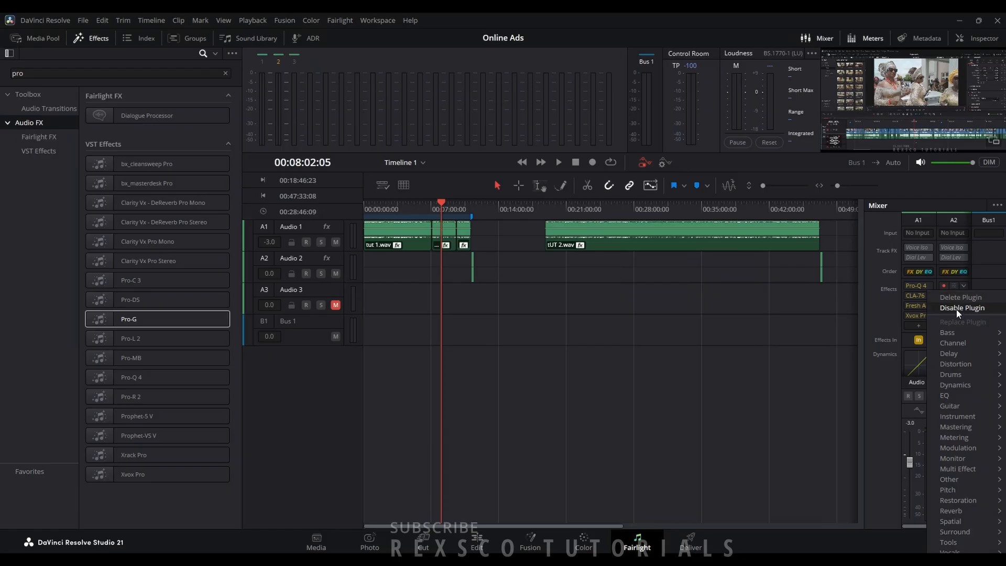
pyautogui.click(956, 299)
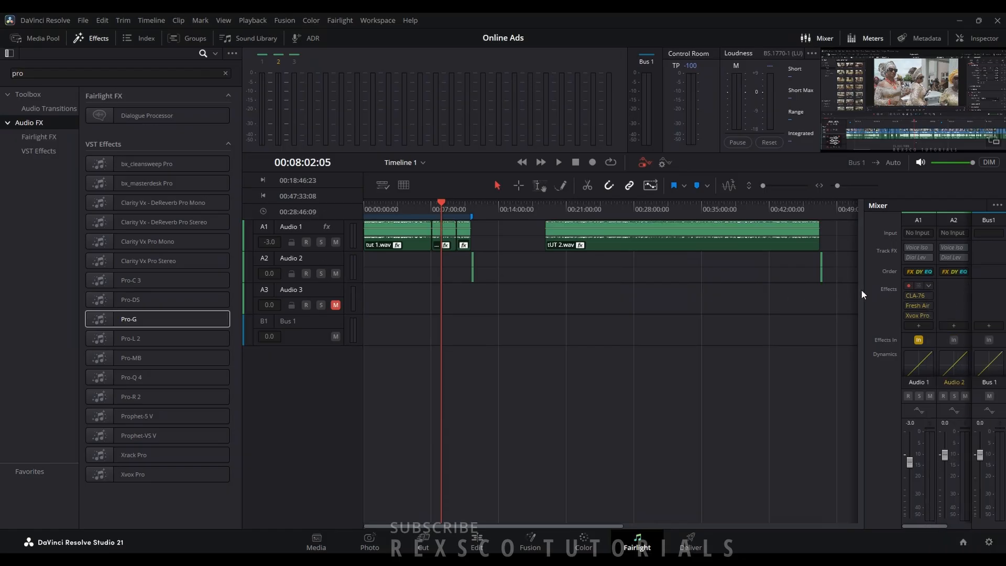
# Step: Search the effects for "rx" and add RX 11 Voice De-noise to Audio 1, placed first in the chain above Pro-Q 4
pyautogui.moveTo(40, 72); pyautogui.dragTo(1, 67)
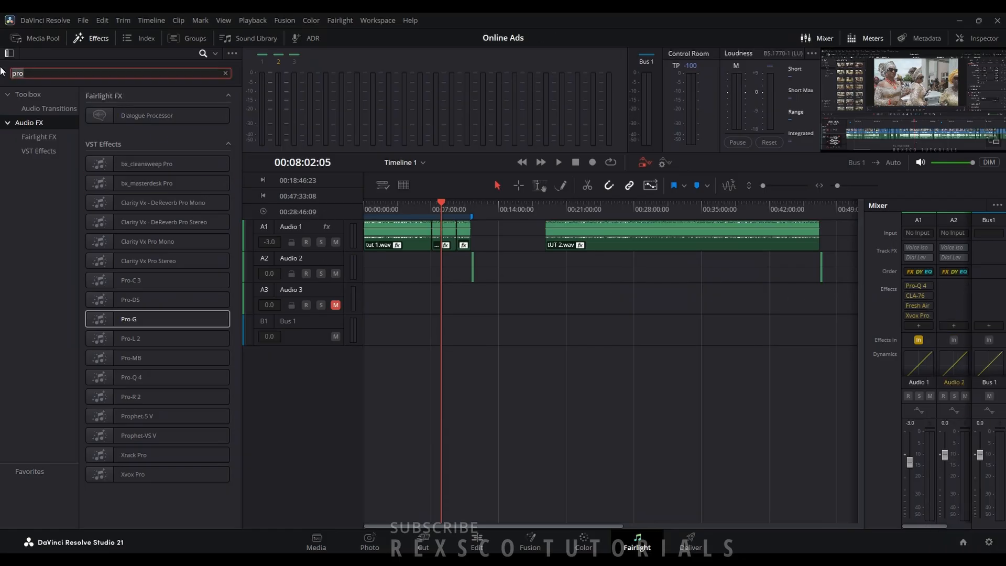
pyautogui.write('rx')
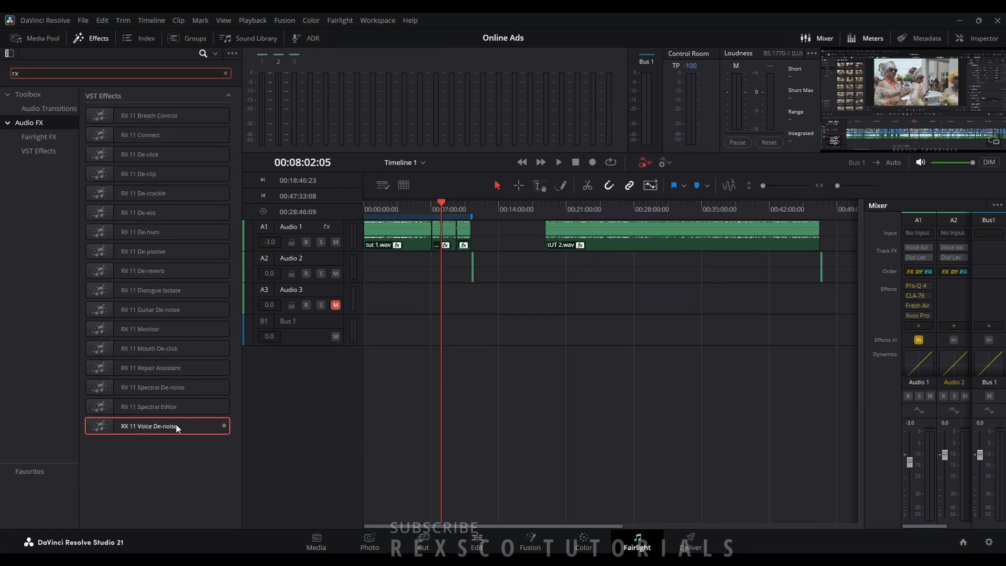
pyautogui.moveTo(130, 427); pyautogui.dragTo(921, 297)
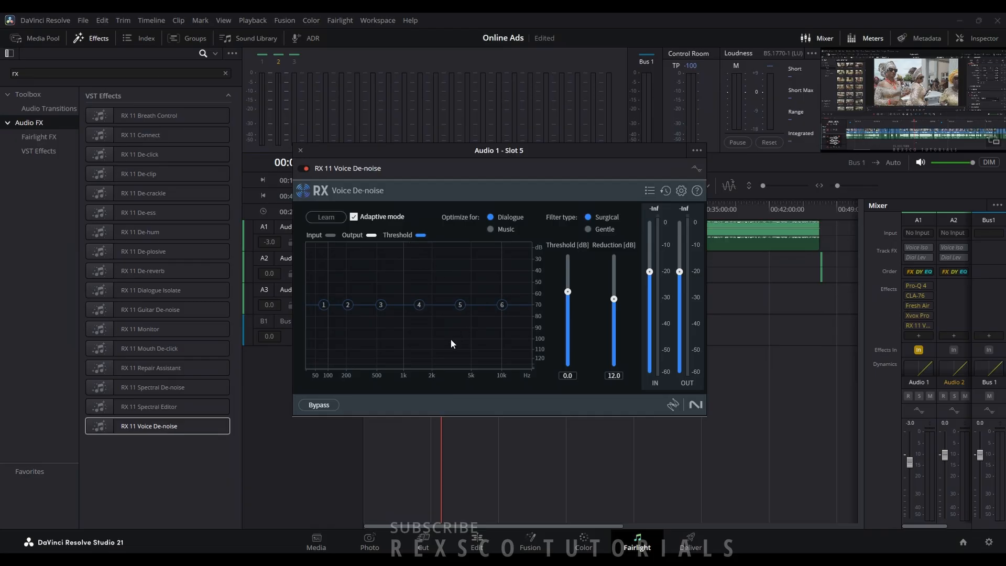
pyautogui.moveTo(921, 328)
pyautogui.moveTo(920, 326); pyautogui.dragTo(923, 285)
# Step: Turn off Adaptive mode in RX 11 Voice De-noise during playback and run Learn to capture the noise profile
pyautogui.press('space')
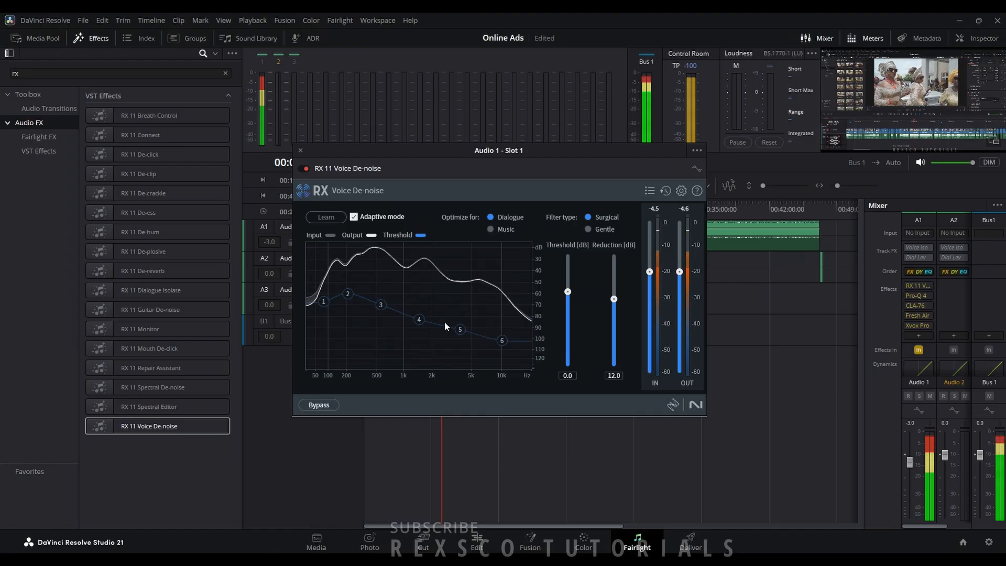
pyautogui.click(354, 216)
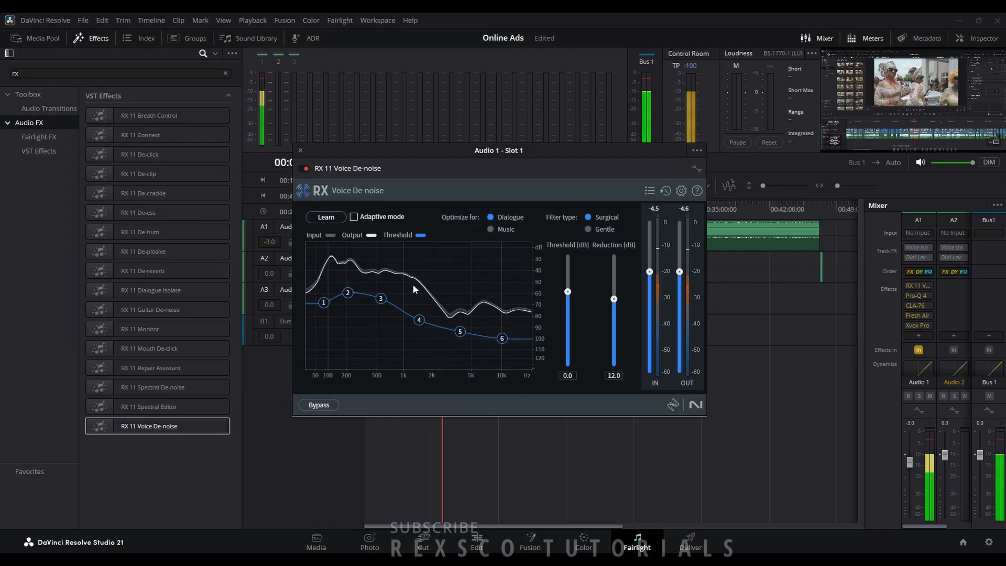
pyautogui.click(328, 215)
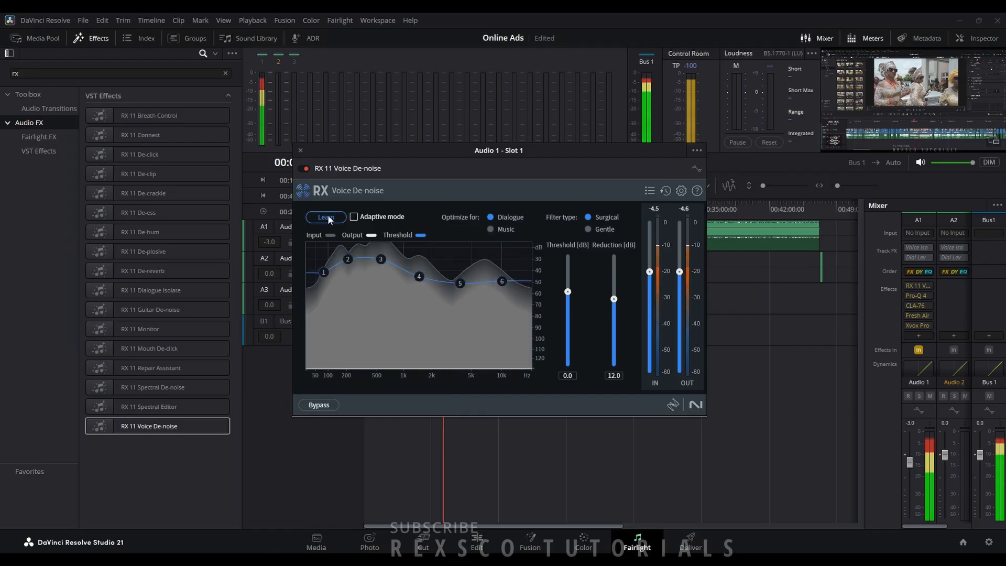
pyautogui.click(328, 215)
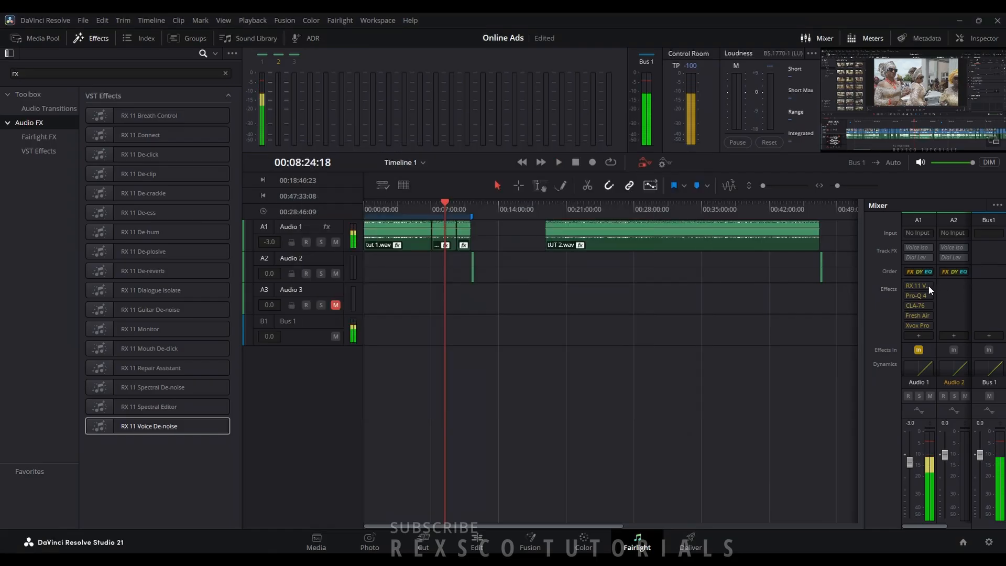
# Step: Disable and re-enable the RX 11 Voice De-noise plugin on Audio 1, and delete it from the track
pyautogui.rightClick(929, 284)
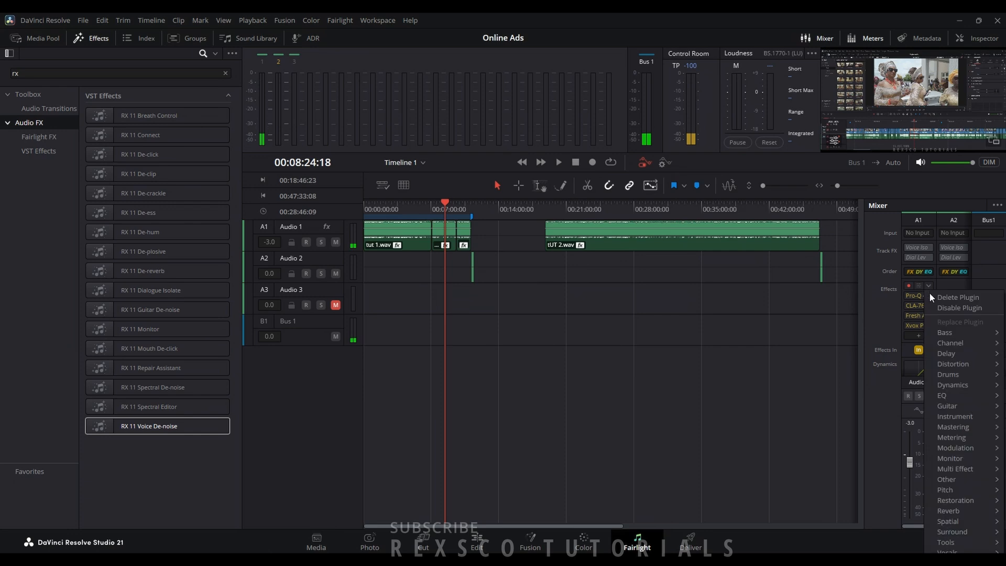
pyautogui.click(942, 307)
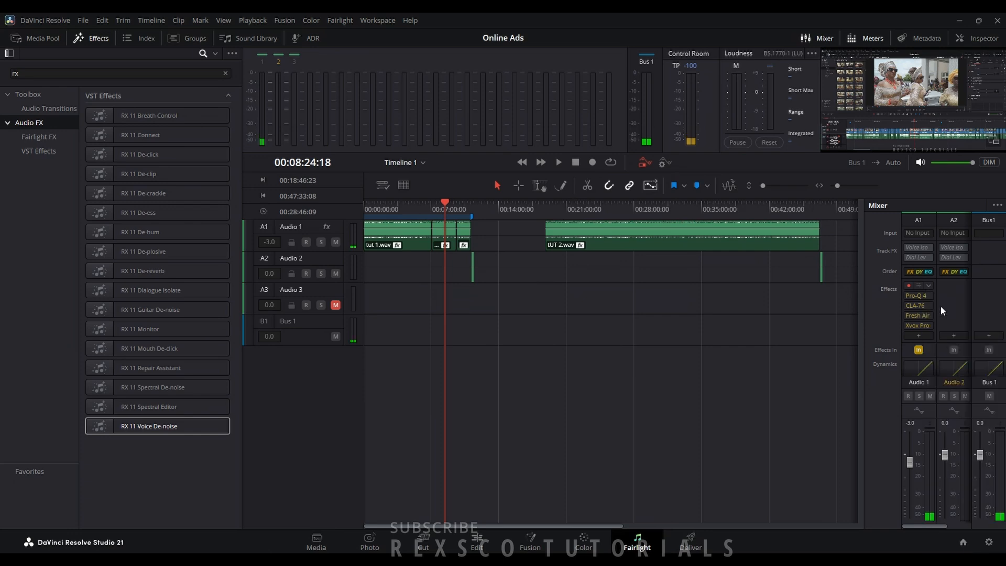
pyautogui.rightClick(929, 285)
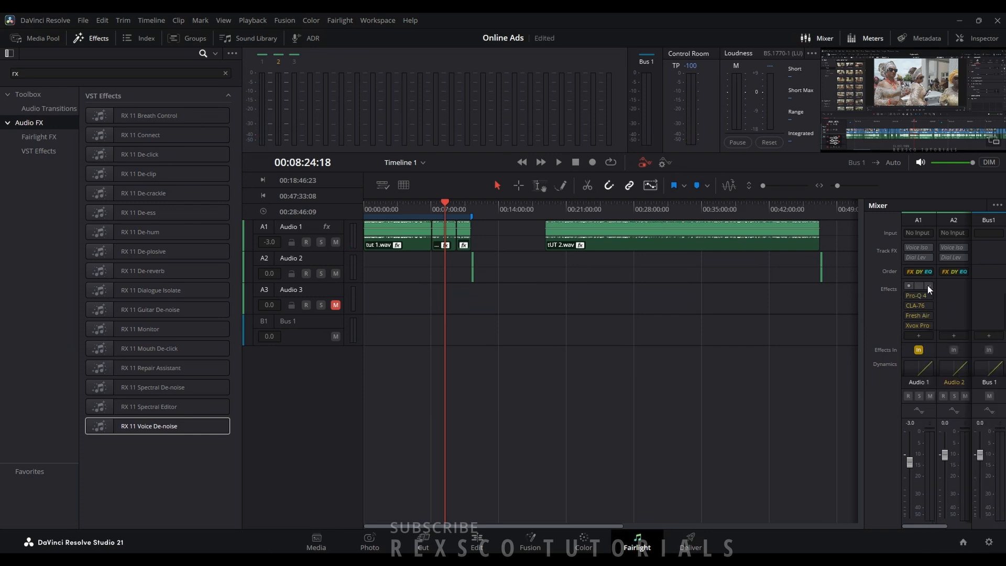
pyautogui.click(939, 307)
pyautogui.click(929, 287)
pyautogui.click(946, 302)
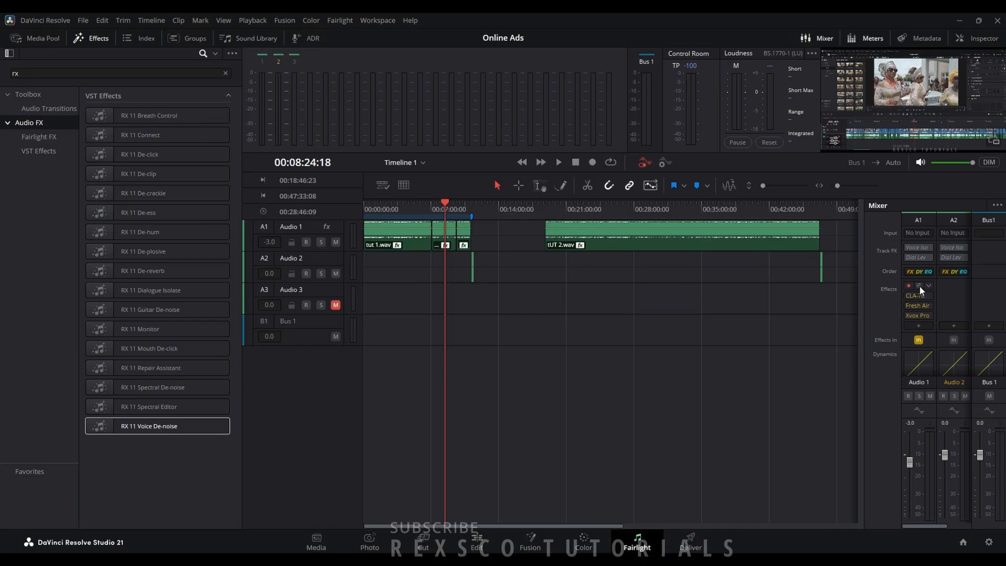
# Step: Move the low-cut band in Audio 1's Pro-Q 4 to about 91 Hz
pyautogui.click(920, 286)
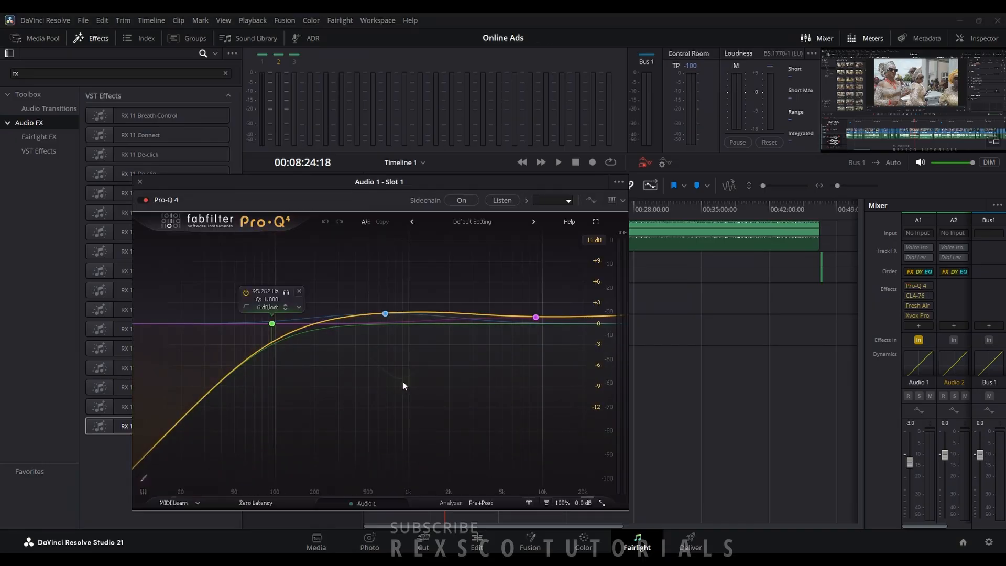
pyautogui.moveTo(380, 364)
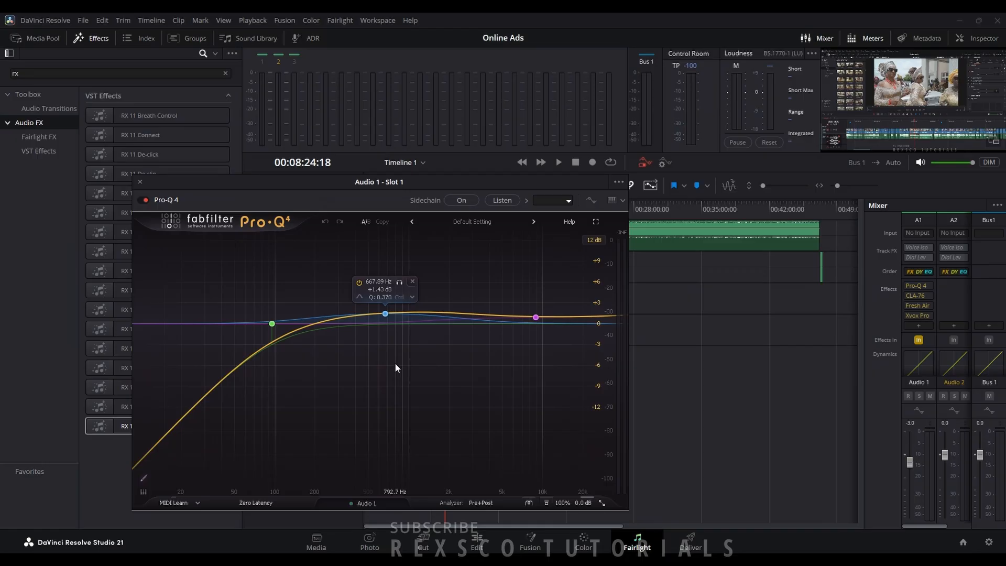
pyautogui.moveTo(272, 326)
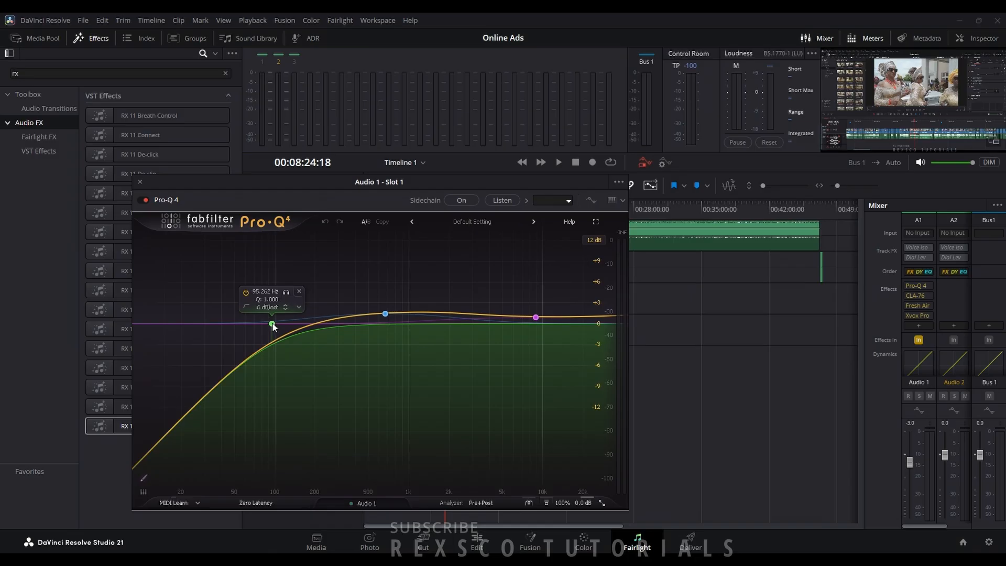
pyautogui.moveTo(272, 323)
pyautogui.mouseDown()
pyautogui.moveTo(297, 325)
pyautogui.moveTo(270, 327)
pyautogui.mouseUp()
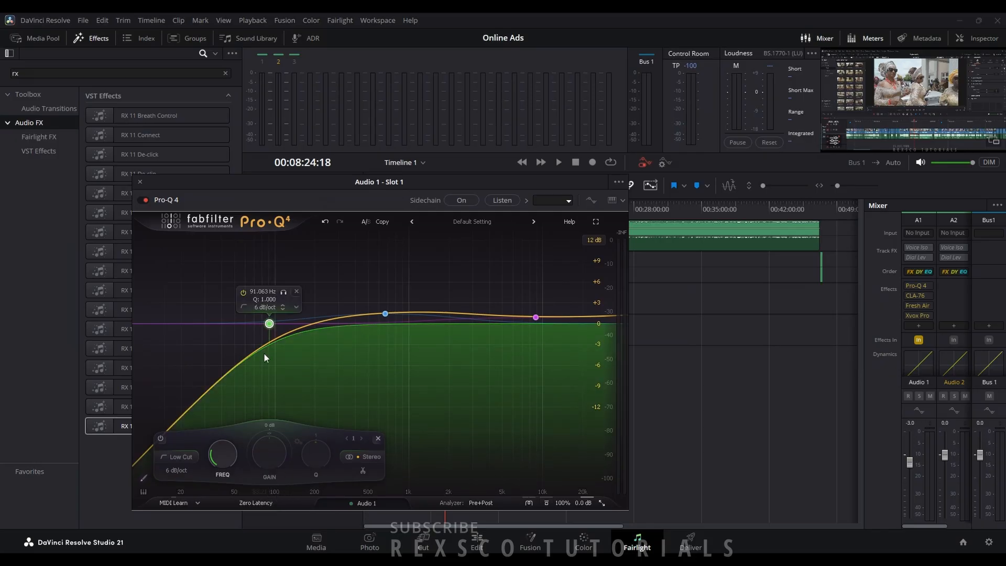
# Step: Move the low-cut band in Audio 1's Pro-Q 4 to about 100 Hz and steepen its slope to 72 dB/oct
pyautogui.moveTo(269, 324); pyautogui.dragTo(274, 324)
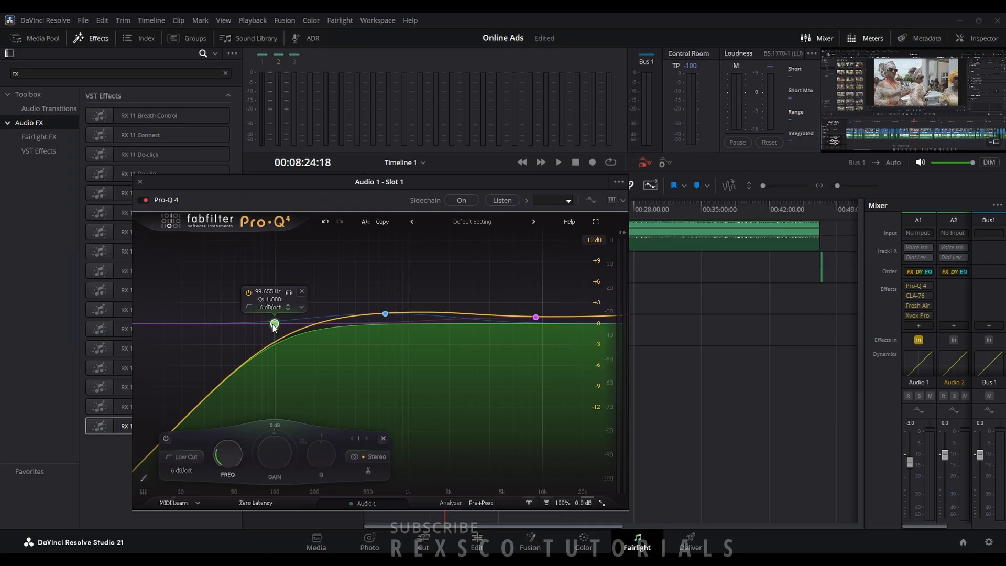
pyautogui.hotkey('ctrl', 's')
pyautogui.keyDown('alt'); pyautogui.keyDown('shift'); pyautogui.click(273, 325); pyautogui.keyUp('shift'); pyautogui.keyUp('alt')
pyautogui.keyDown('alt'); pyautogui.keyDown('shift'); pyautogui.click(274, 325); pyautogui.keyUp('shift'); pyautogui.keyUp('alt')
pyautogui.keyDown('alt'); pyautogui.keyDown('shift'); pyautogui.click(273, 325); pyautogui.keyUp('shift'); pyautogui.keyUp('alt')
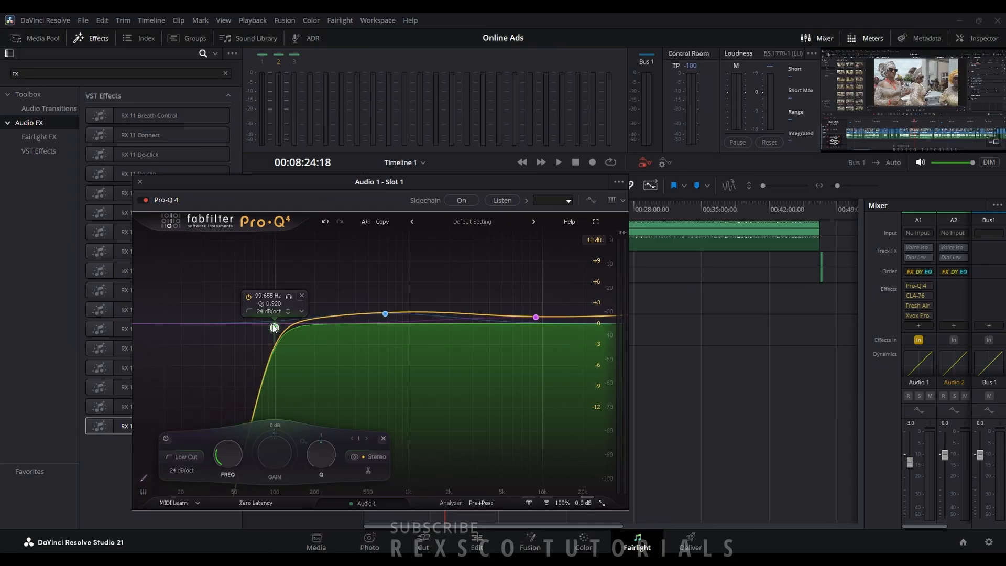
pyautogui.keyDown('alt'); pyautogui.keyDown('shift'); pyautogui.click(273, 327); pyautogui.keyUp('shift'); pyautogui.keyUp('alt')
pyautogui.keyDown('alt'); pyautogui.keyDown('shift'); pyautogui.click(274, 327); pyautogui.keyUp('shift'); pyautogui.keyUp('alt')
pyautogui.keyDown('alt'); pyautogui.keyDown('shift'); pyautogui.click(273, 327); pyautogui.keyUp('shift'); pyautogui.keyUp('alt')
pyautogui.keyDown('alt'); pyautogui.keyDown('shift'); pyautogui.click(274, 327); pyautogui.keyUp('shift'); pyautogui.keyUp('alt')
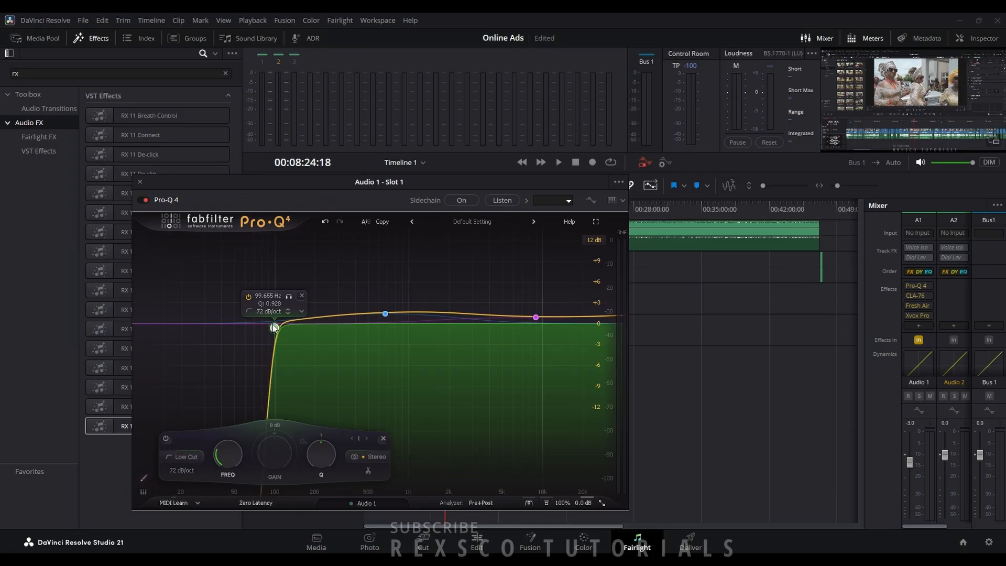
# Step: Reduce the Pro-Q 4 low-cut band's slope back to 6 dB/oct
pyautogui.keyDown('alt'); pyautogui.keyDown('shift'); pyautogui.click(274, 327); pyautogui.keyUp('shift'); pyautogui.keyUp('alt')
pyautogui.scroll(-6, 274, 327)
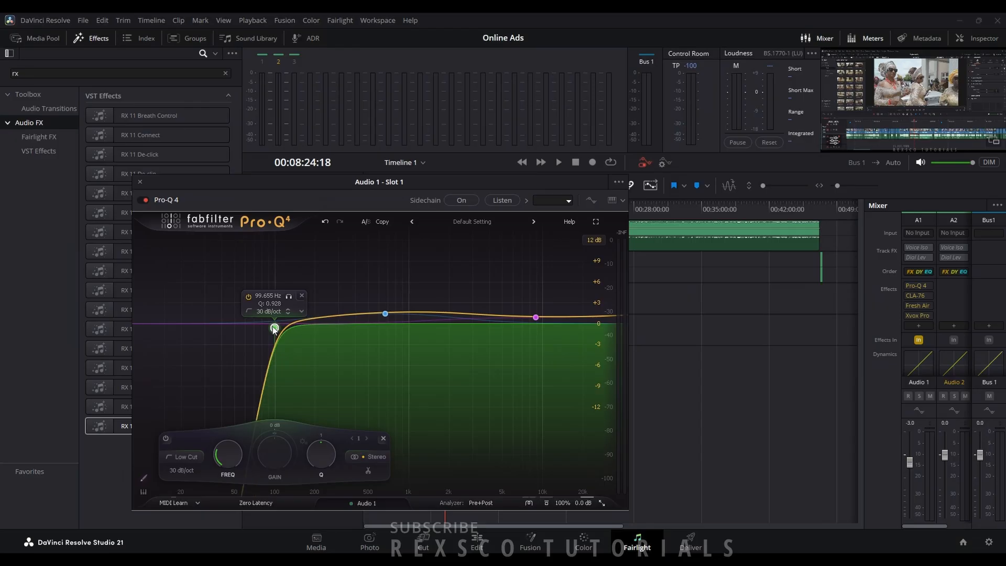
pyautogui.scroll(-2, 273, 328)
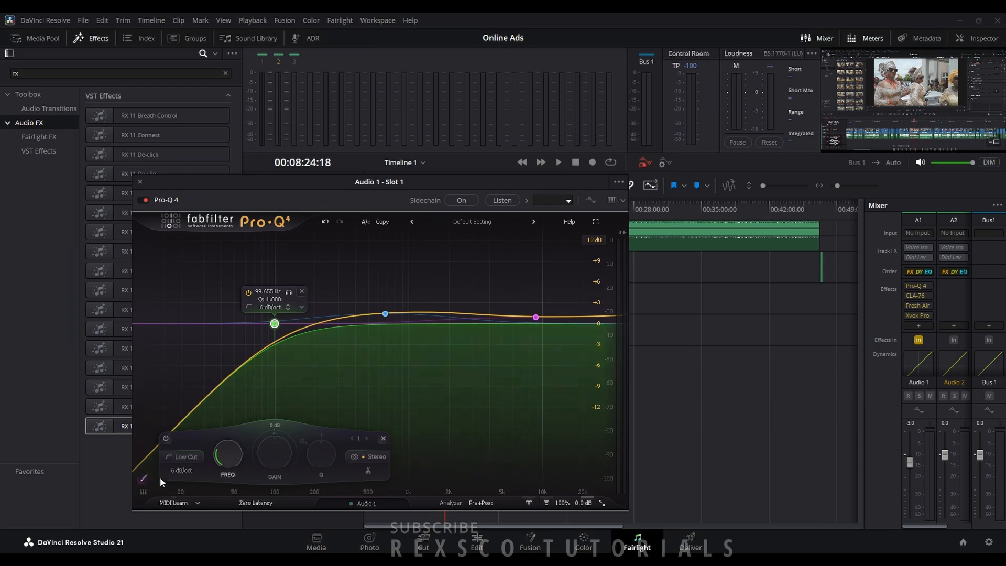
pyautogui.click(184, 457)
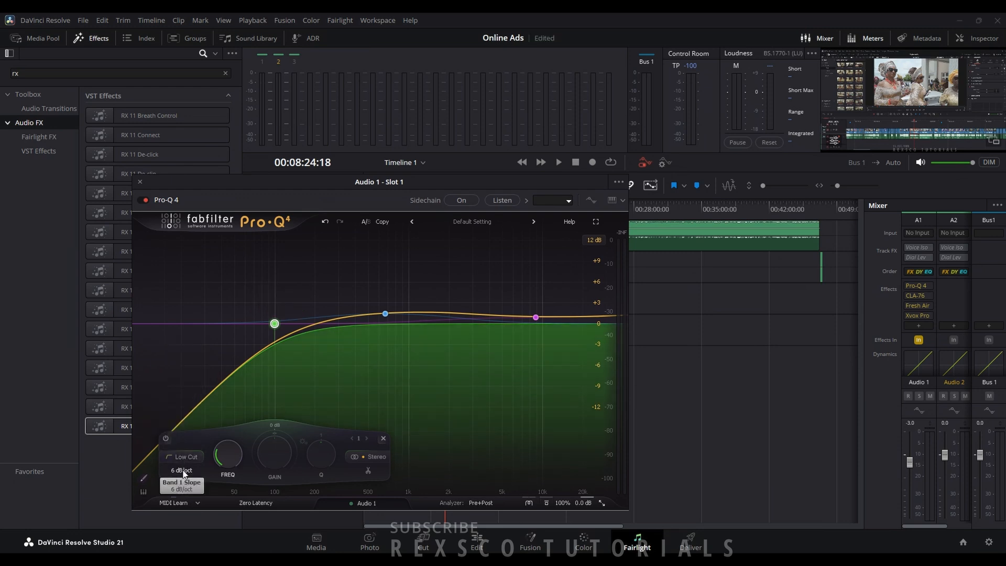
pyautogui.scroll(2, 182, 474)
pyautogui.scroll(-2, 182, 477)
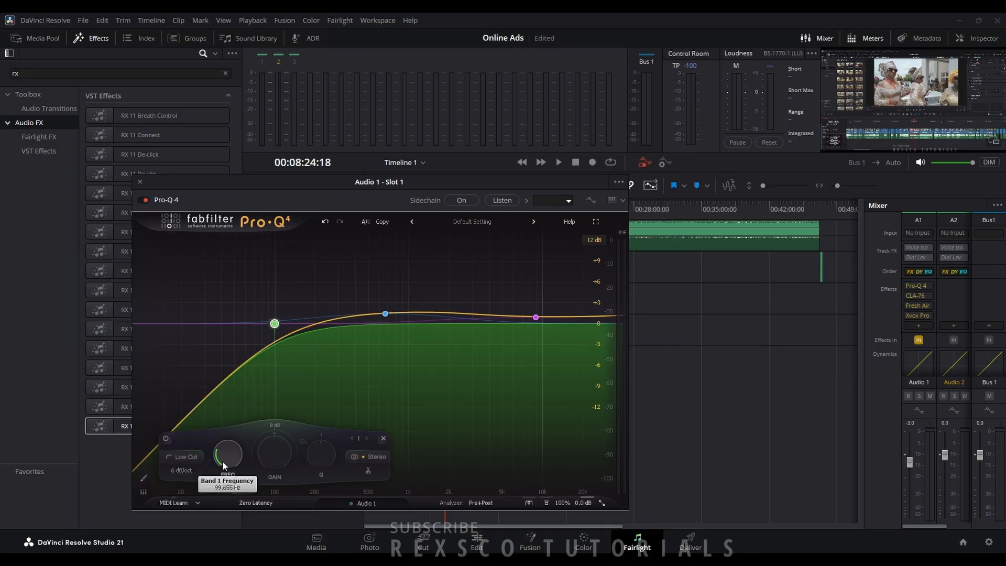
# Step: Lower the low-cut band's frequency to about 94 Hz, check its stereo placement options, and nudge the band slightly higher
pyautogui.moveTo(223, 461)
pyautogui.mouseDown()
pyautogui.moveTo(221, 444)
pyautogui.moveTo(224, 465)
pyautogui.mouseUp()
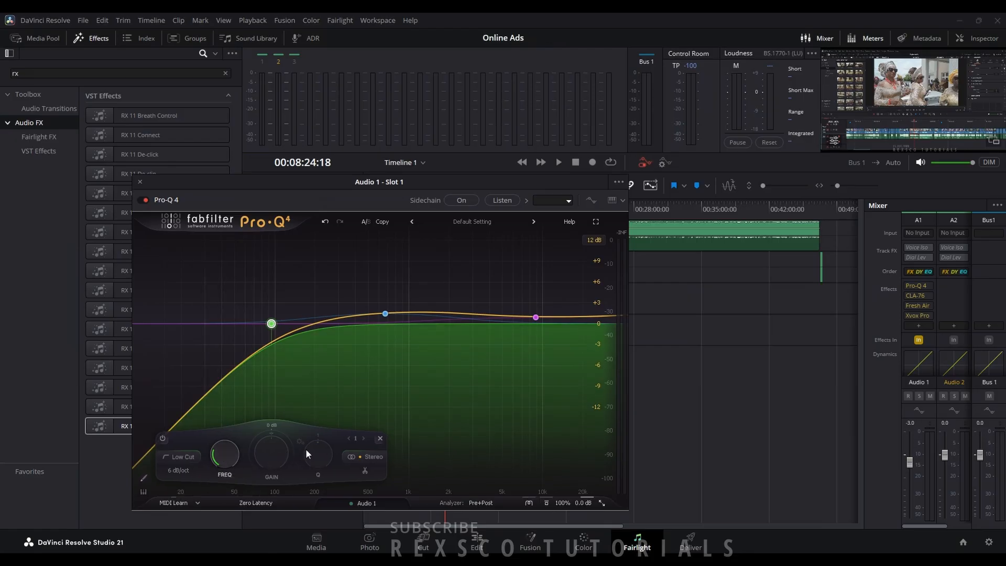
pyautogui.click(369, 458)
pyautogui.click(366, 425)
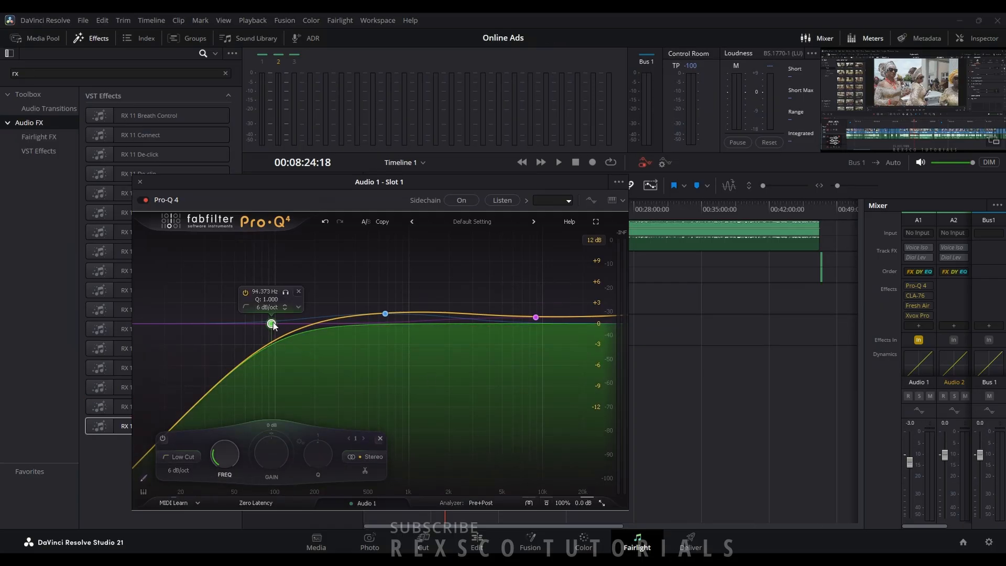
pyautogui.moveTo(273, 323); pyautogui.dragTo(279, 324)
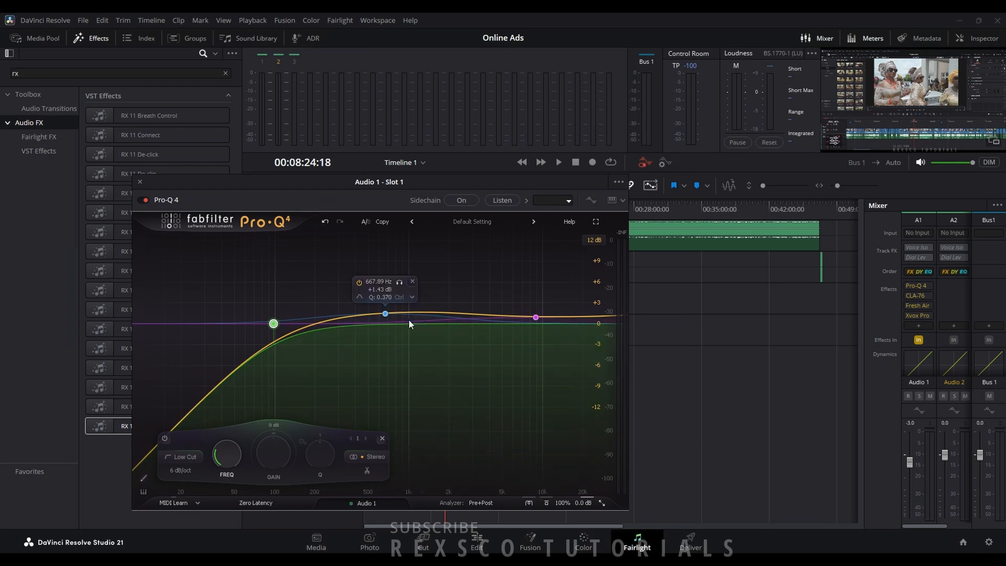
# Step: Move the middle bell band in Pro-Q 4 to about 563 Hz with about +1.5 dB gain and close the plugin
pyautogui.click(385, 314)
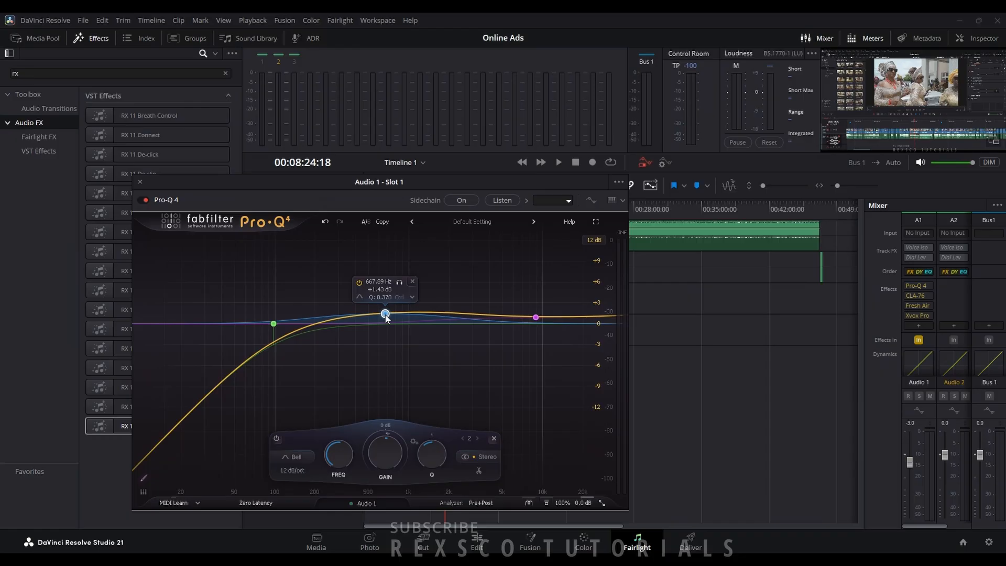
pyautogui.moveTo(385, 314); pyautogui.dragTo(376, 314)
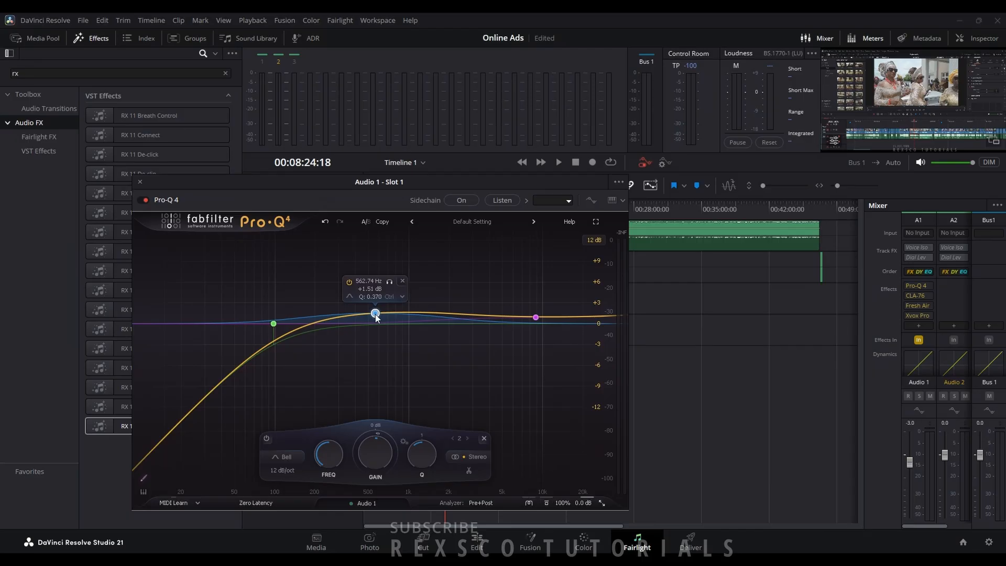
pyautogui.moveTo(538, 316)
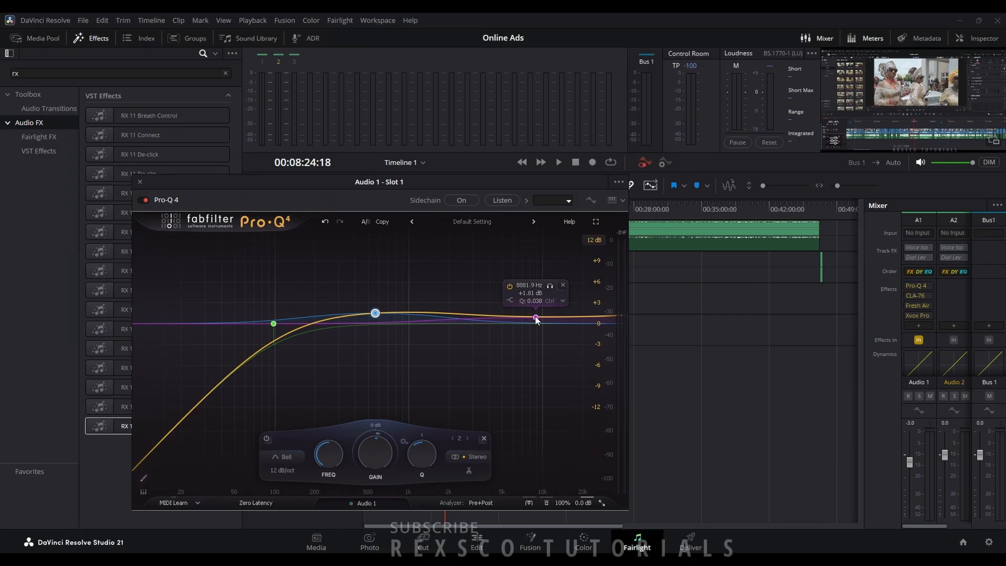
pyautogui.click(139, 182)
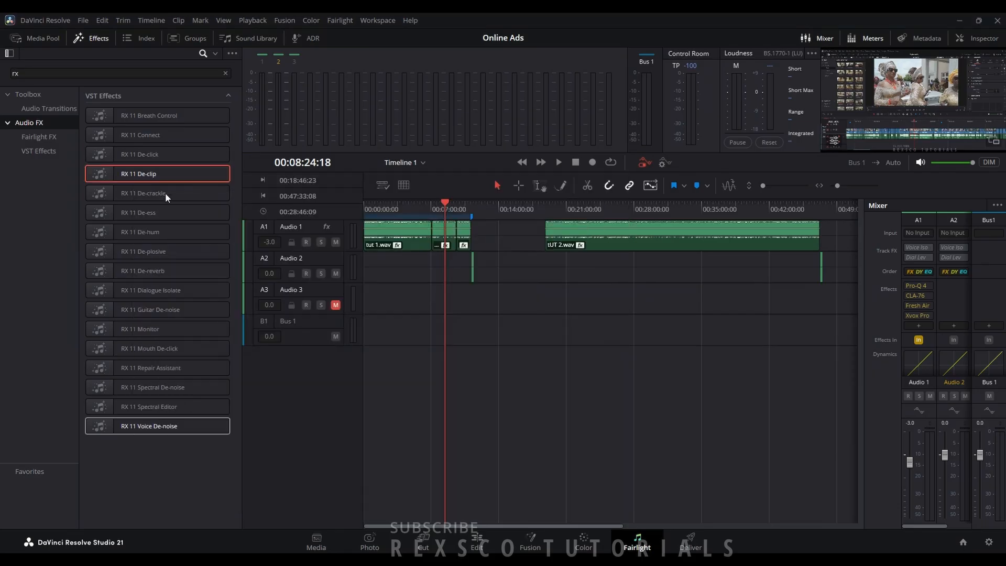
# Step: Open CLA-76 on Audio 1 and switch its revision to Bluey and back to Blacky
pyautogui.click(920, 295)
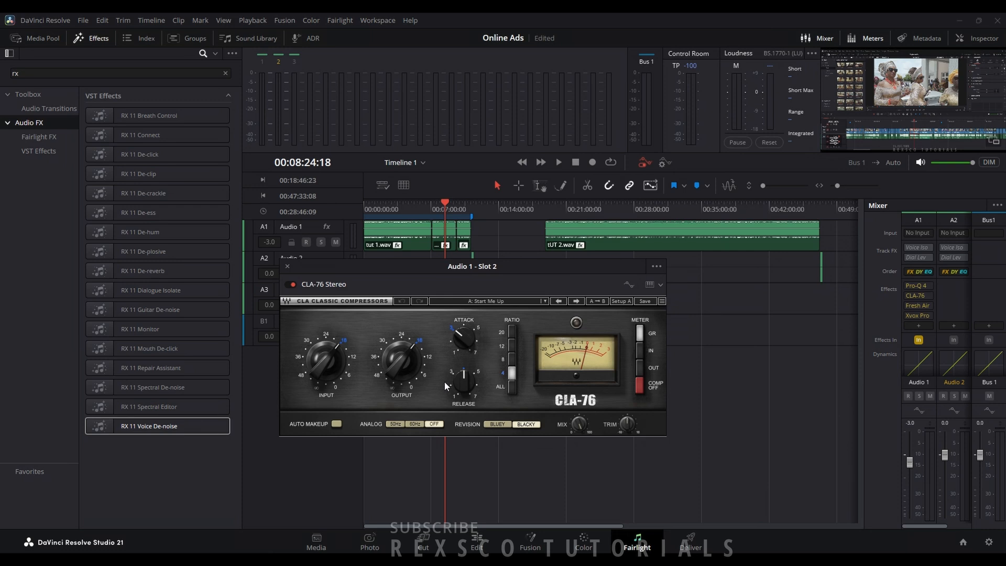
pyautogui.click(506, 425)
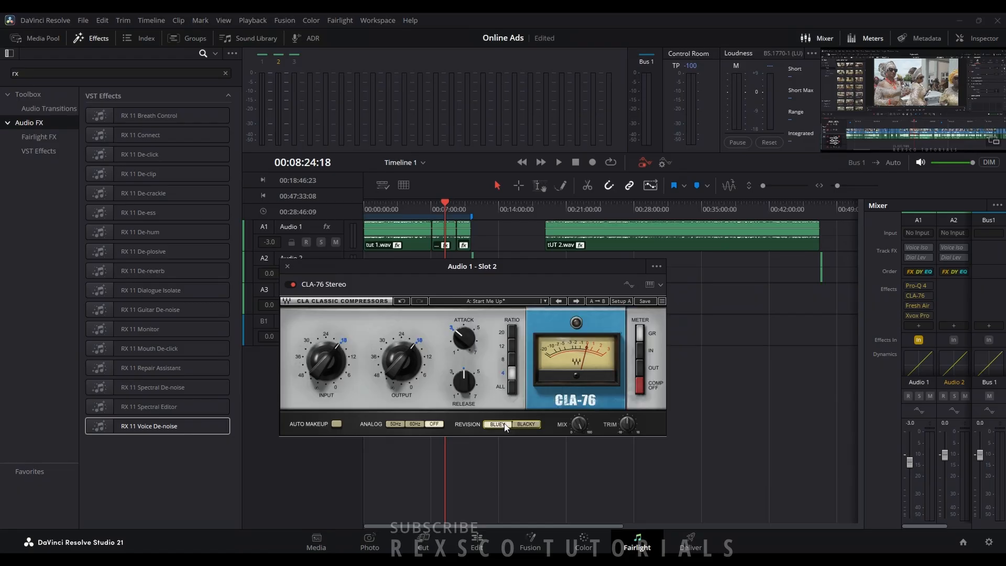
pyautogui.click(524, 423)
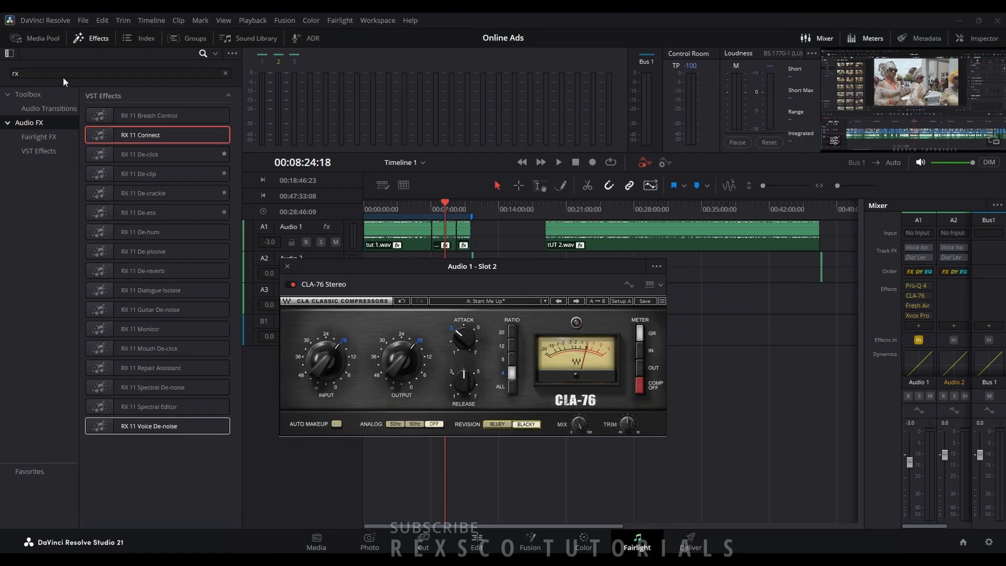
# Step: Search the effects for "cla", add CLA-2A Stereo to Audio 2, and move its window clear of CLA-76
pyautogui.moveTo(22, 74); pyautogui.dragTo(0, 72)
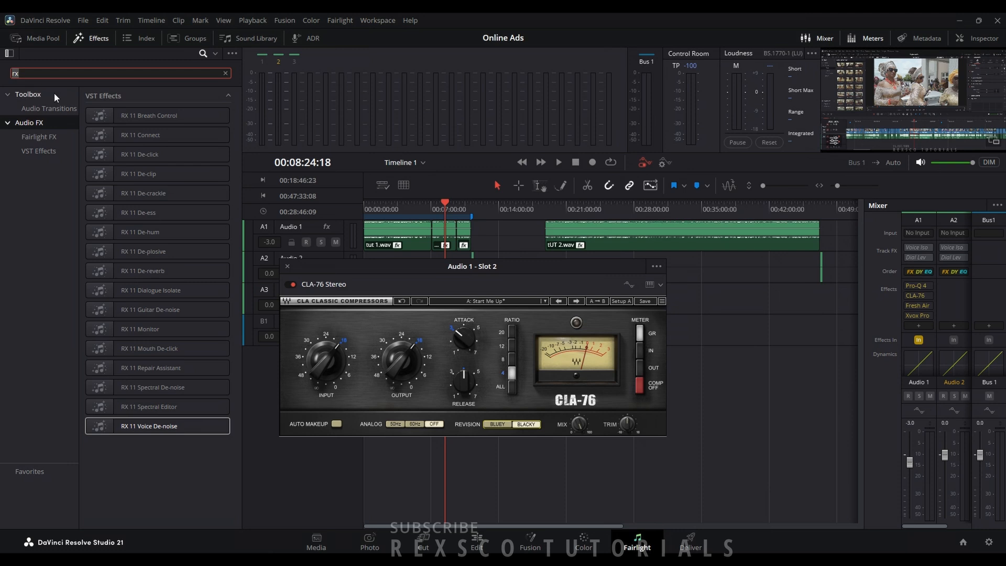
pyautogui.write('cla')
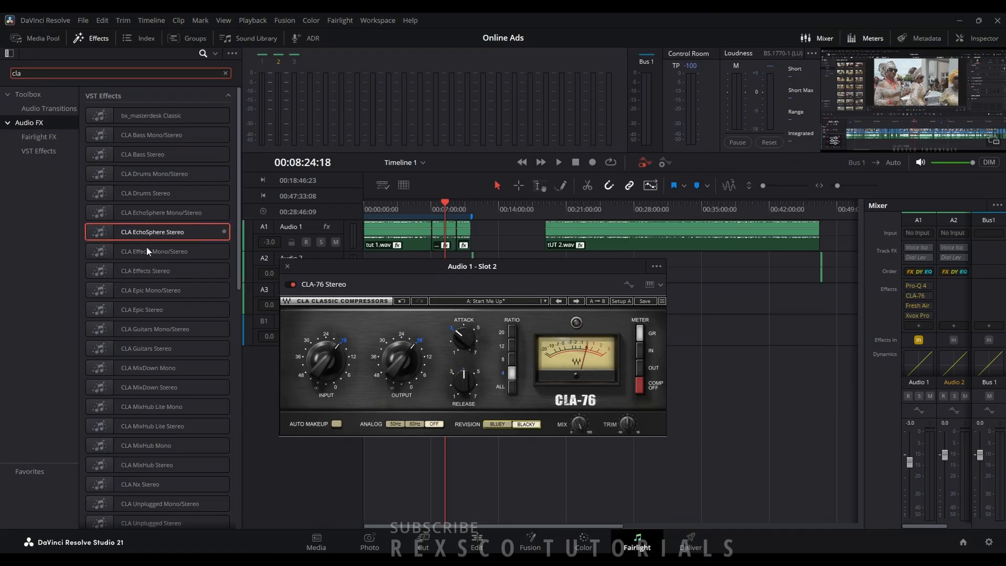
pyautogui.scroll(-10, 153, 204)
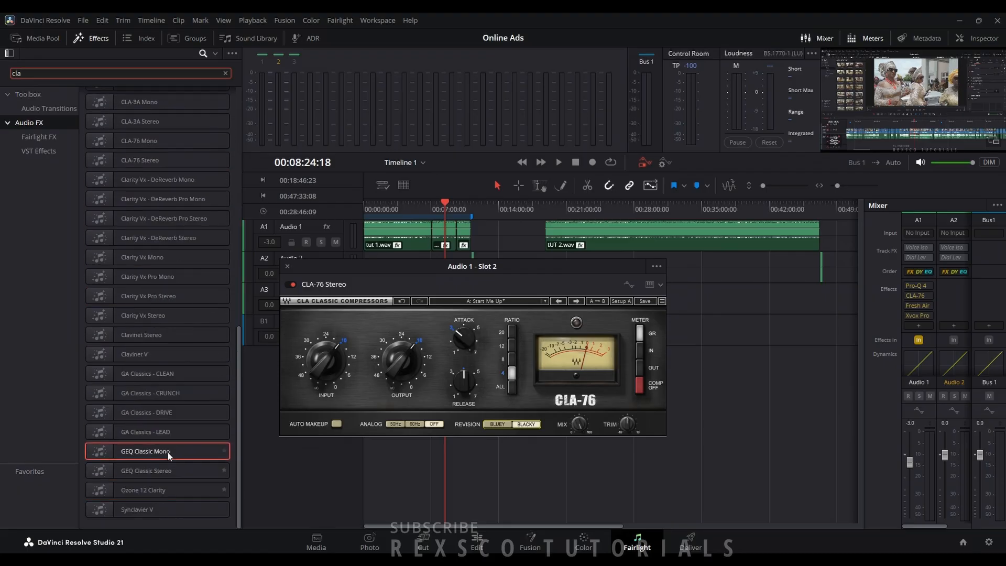
pyautogui.scroll(3, 159, 271)
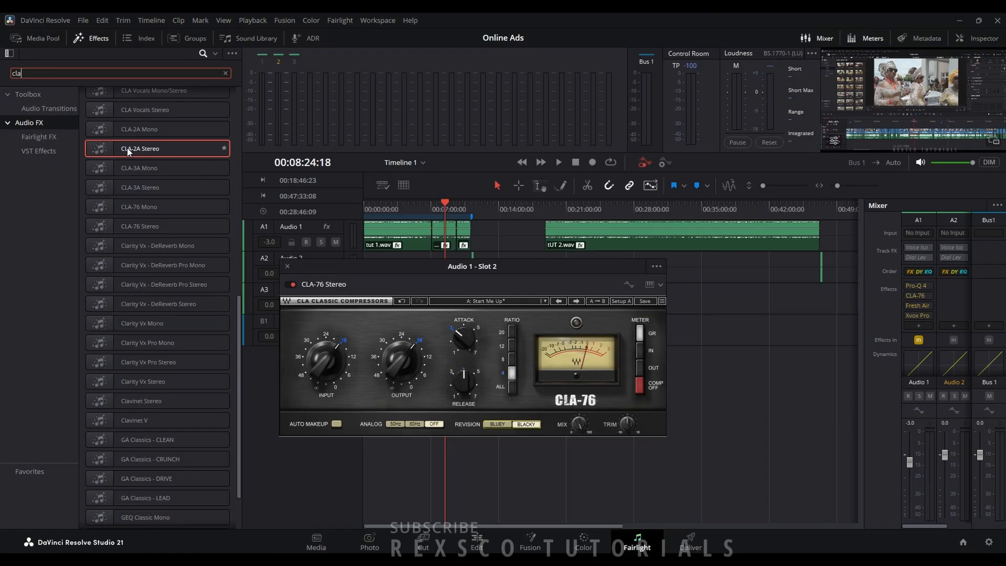
pyautogui.moveTo(128, 148); pyautogui.dragTo(958, 302)
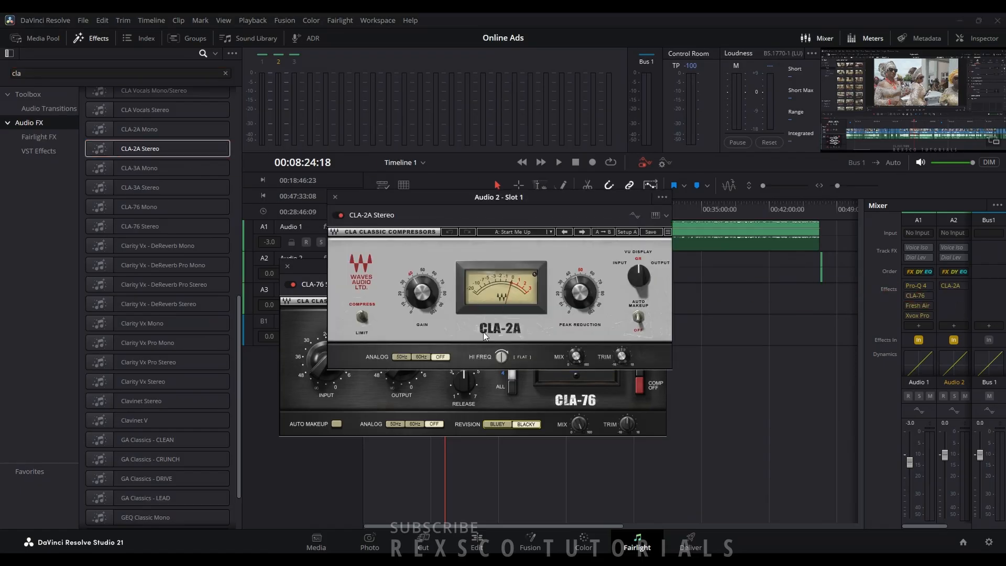
pyautogui.moveTo(493, 198); pyautogui.dragTo(624, 77)
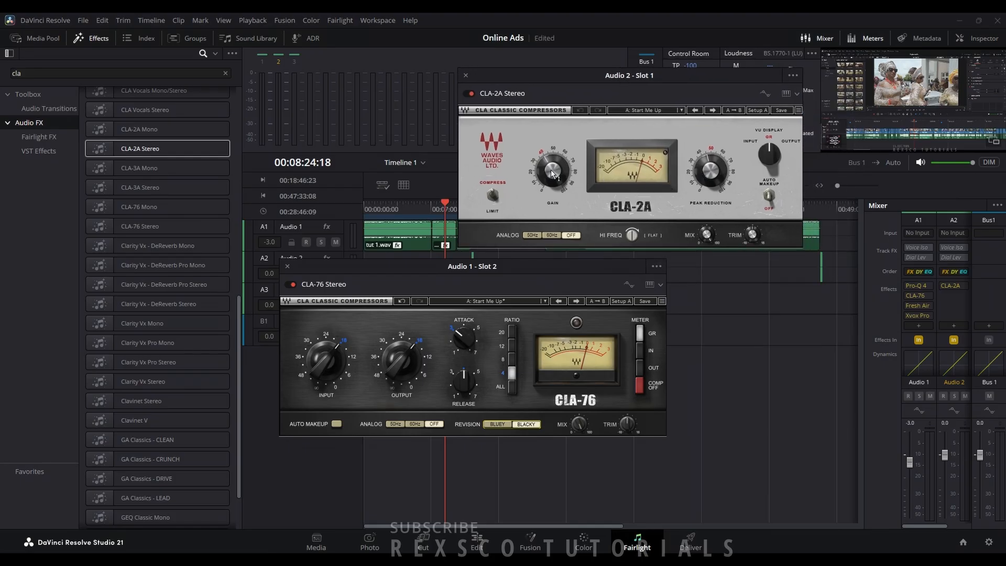
pyautogui.moveTo(552, 171)
# Step: Insert CLA-2A Stereo on Audio 1 between Pro-Q 4 and CLA-76, and bring the CLA-76 window forward
pyautogui.moveTo(920, 297); pyautogui.dragTo(920, 293)
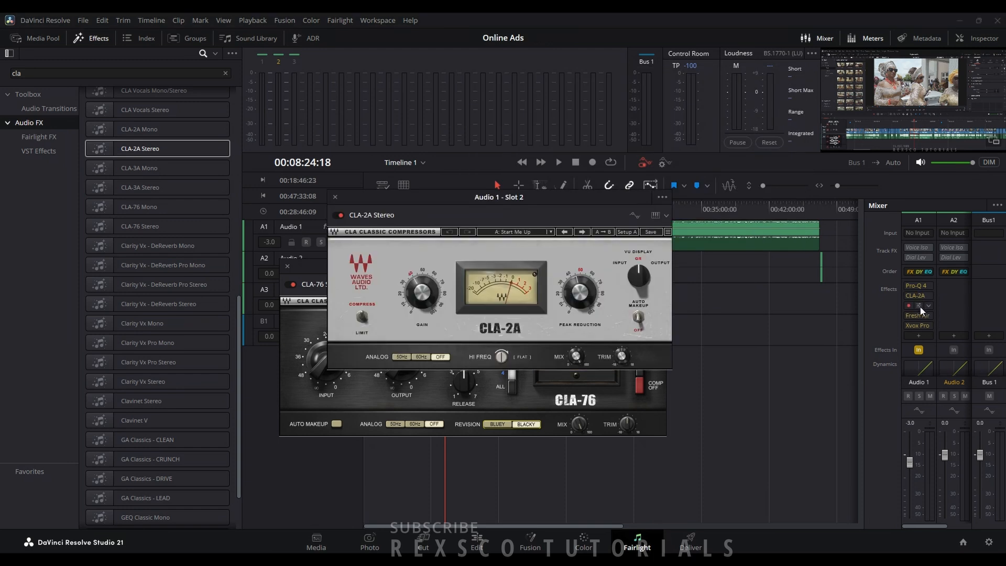
pyautogui.click(514, 406)
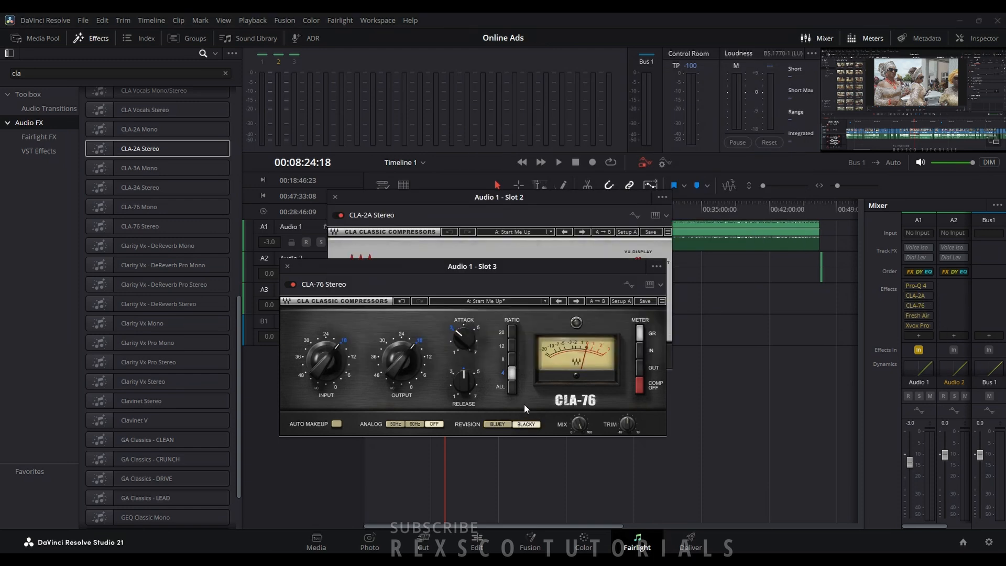
pyautogui.click(512, 371)
# Step: Close the CLA-76 and CLA-2A windows and delete the CLA-2A plugin from Audio 1
pyautogui.click(287, 267)
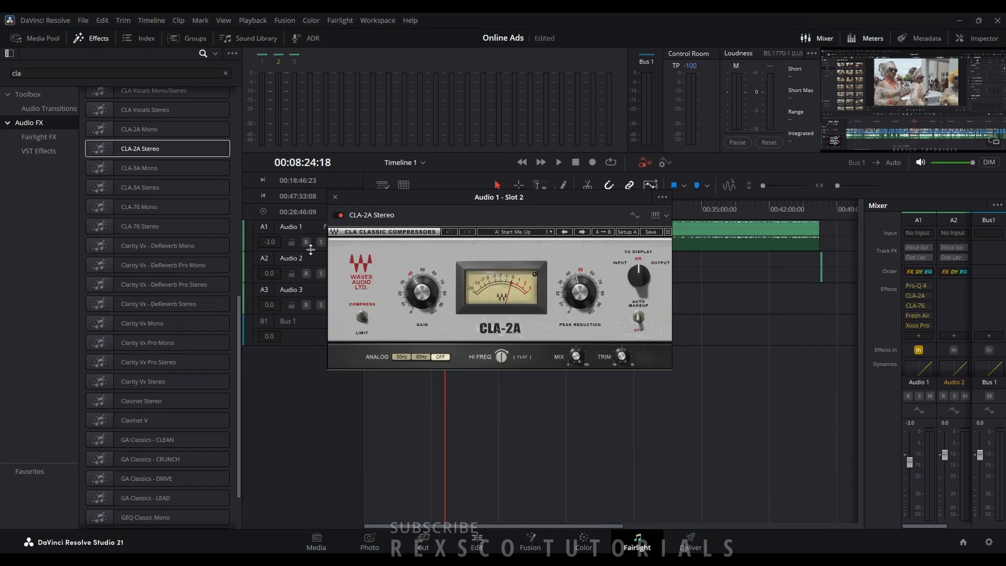
pyautogui.click(335, 198)
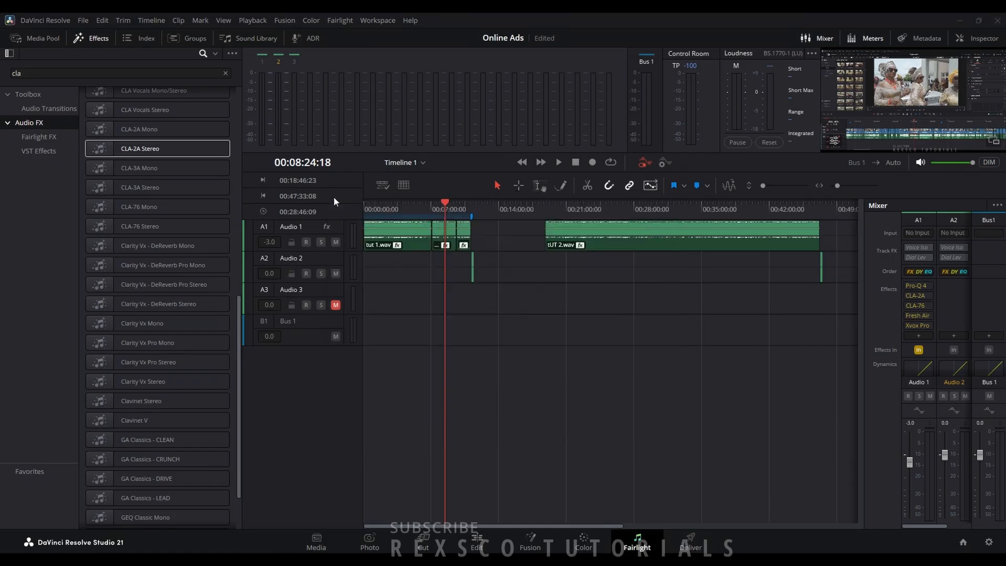
pyautogui.click(930, 297)
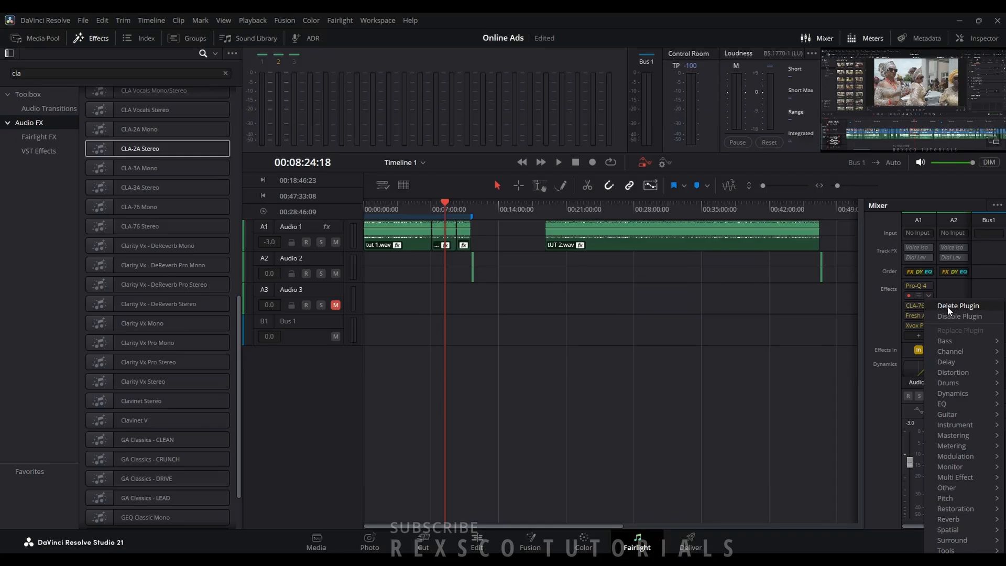
pyautogui.click(947, 308)
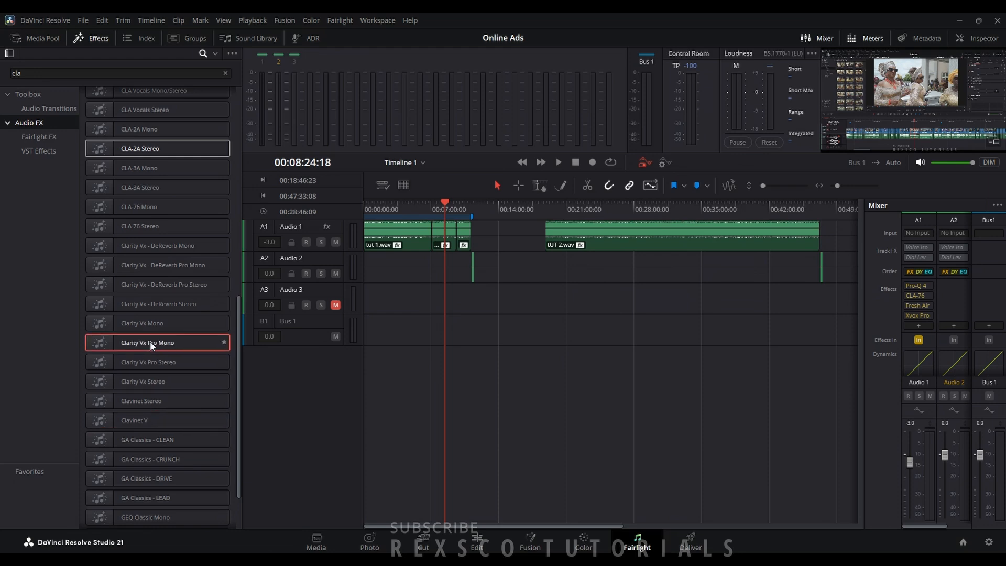
# Step: Search the effects for "rvo", add RVox Stereo to Audio 2, and set its Comp to about -8.1
pyautogui.scroll(5, 150, 342)
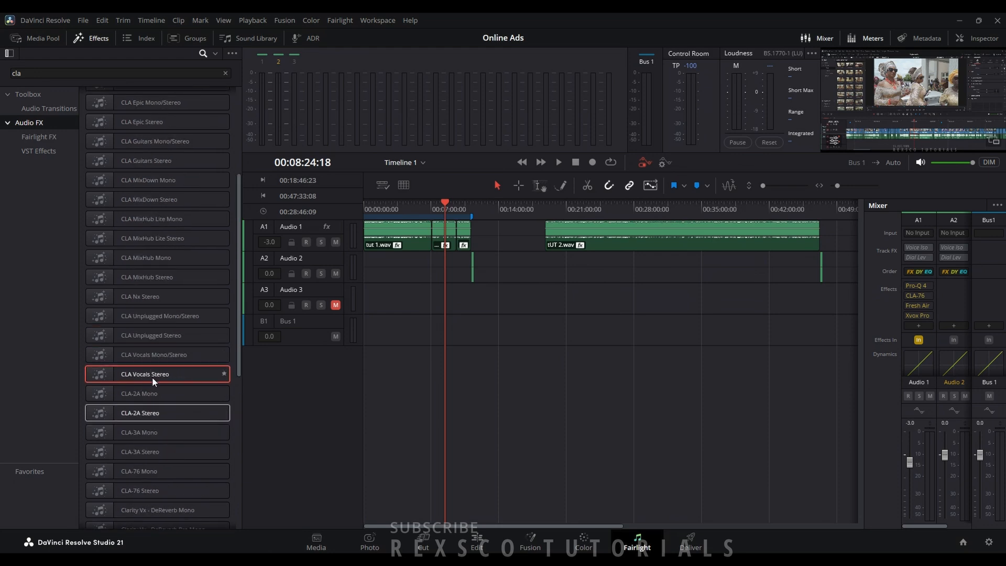
pyautogui.scroll(4, 152, 374)
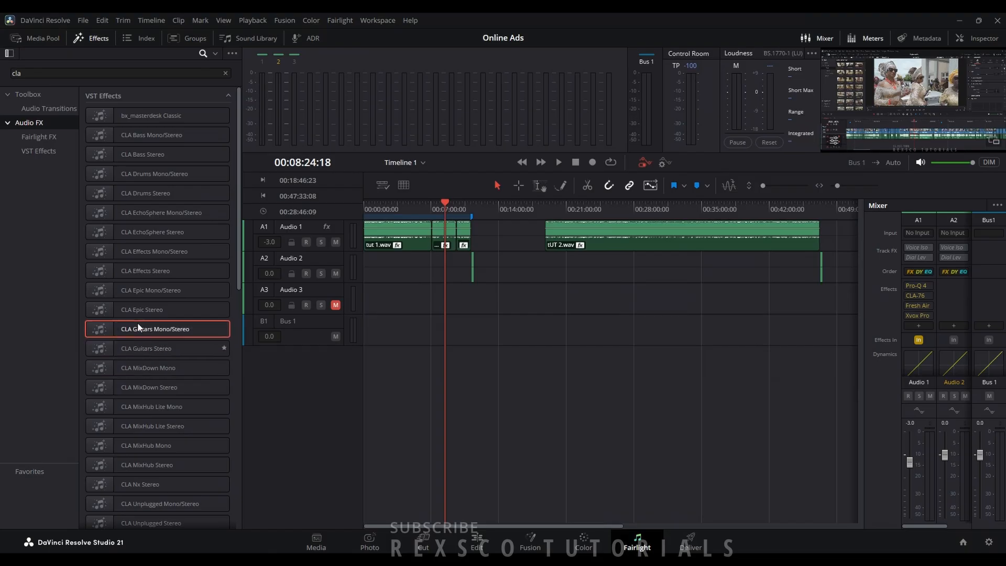
pyautogui.click(27, 77)
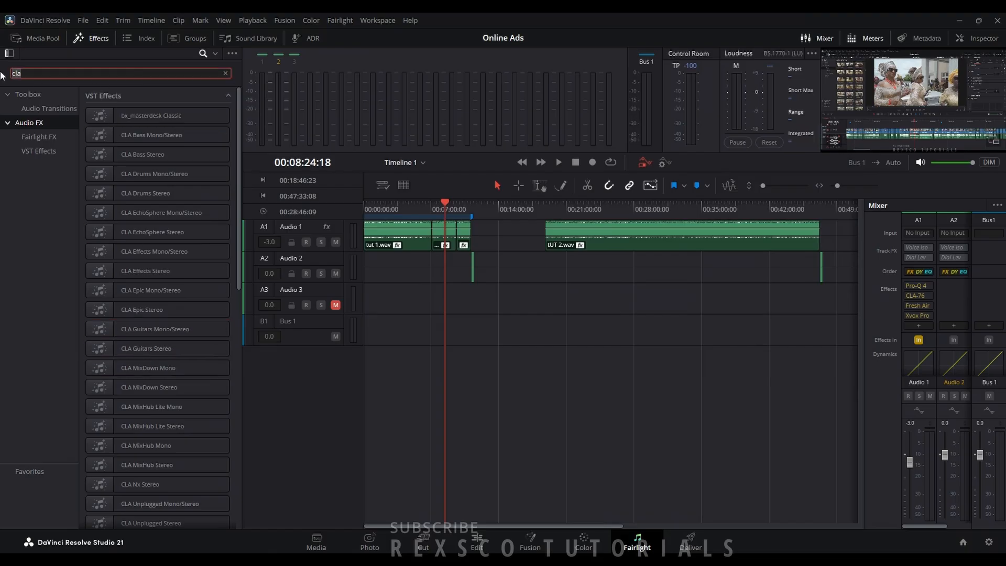
pyautogui.press('BackSpace')
pyautogui.press('BackSpace')
pyautogui.press('BackSpace')
pyautogui.write('rvo')
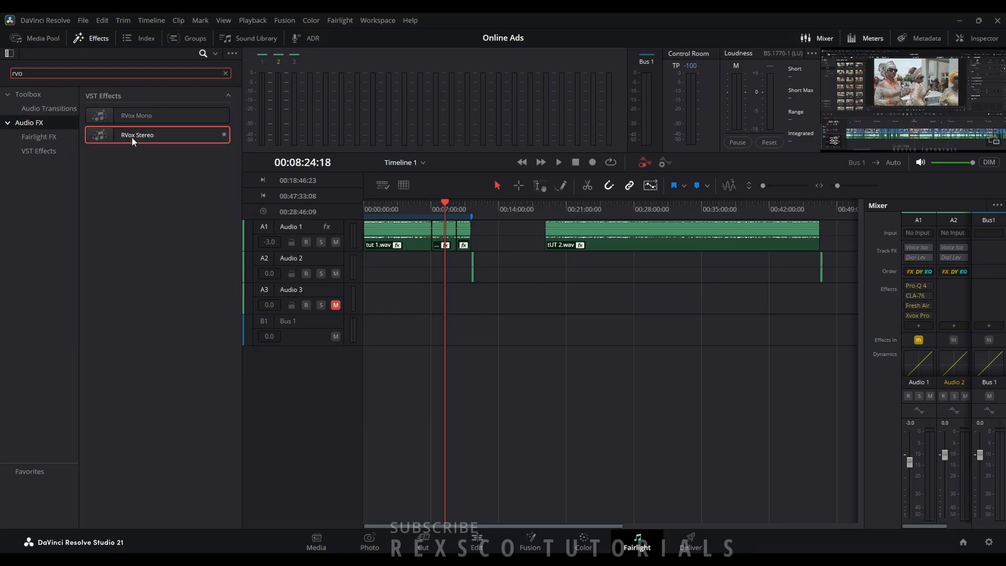
pyautogui.moveTo(131, 137); pyautogui.dragTo(949, 294)
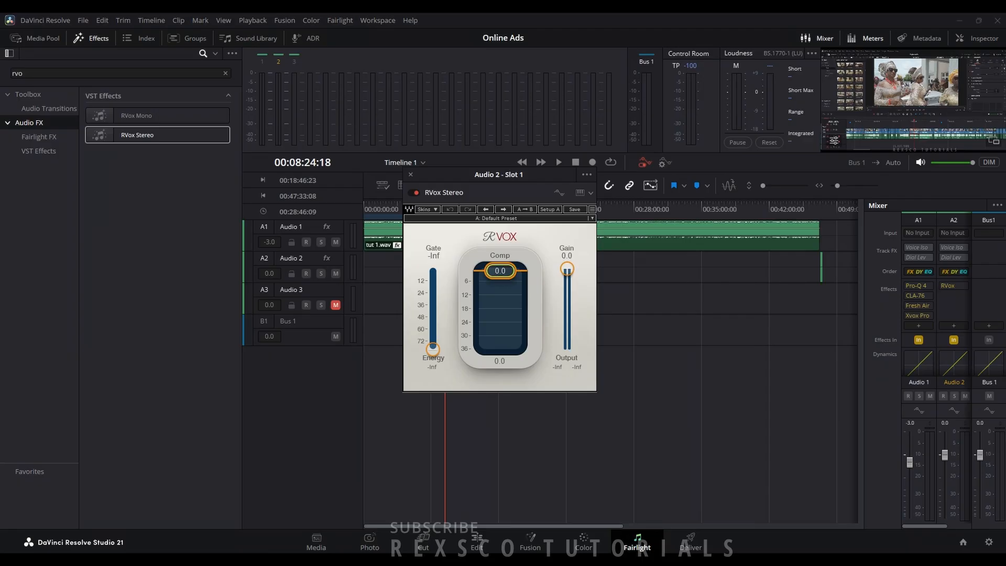
pyautogui.moveTo(497, 271); pyautogui.dragTo(499, 288)
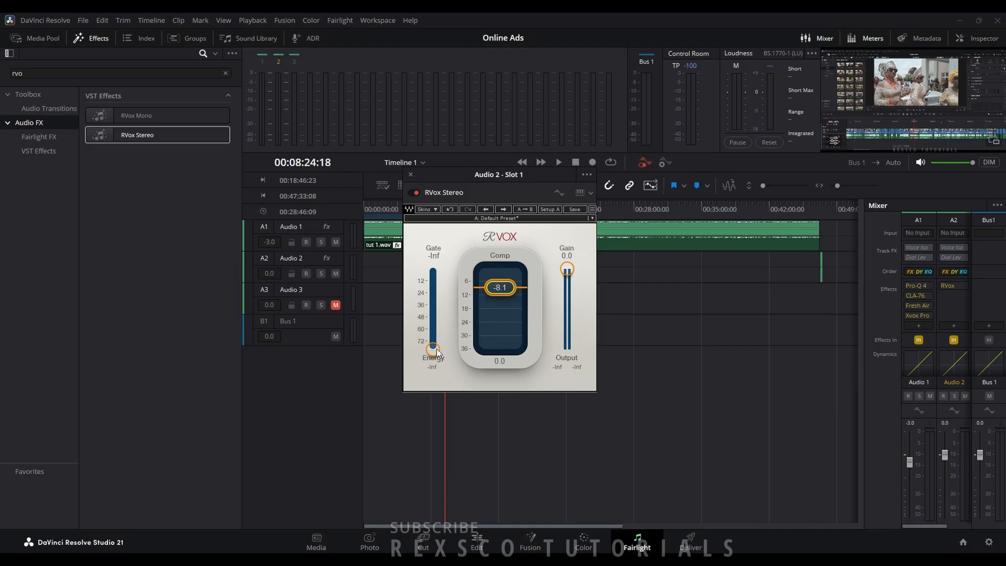
# Step: Set RVox's Gate to about -54.5 and move the plugin from Audio 2 to Audio 1, directly below Pro-Q 4
pyautogui.moveTo(437, 353); pyautogui.dragTo(435, 322)
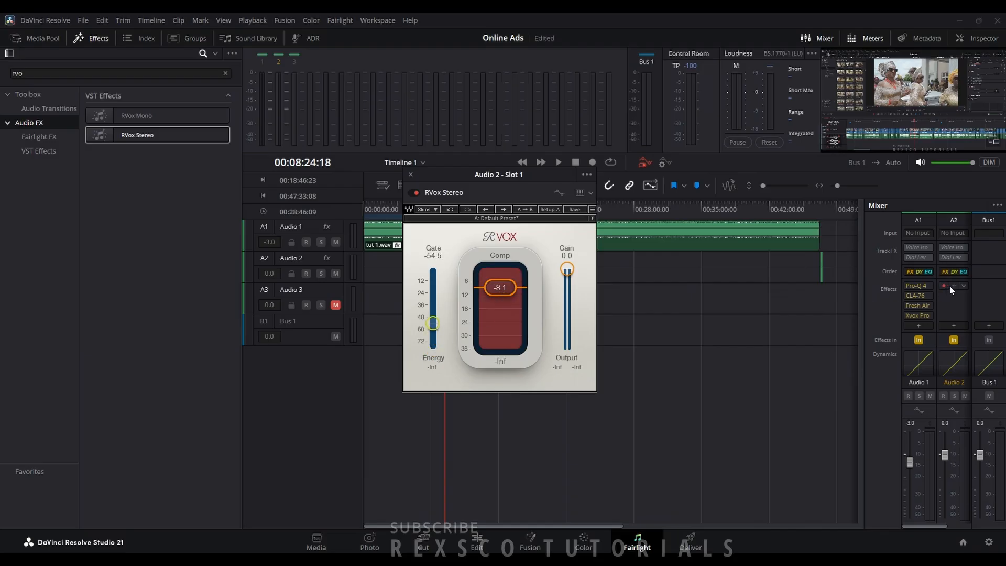
pyautogui.moveTo(921, 291); pyautogui.dragTo(921, 291)
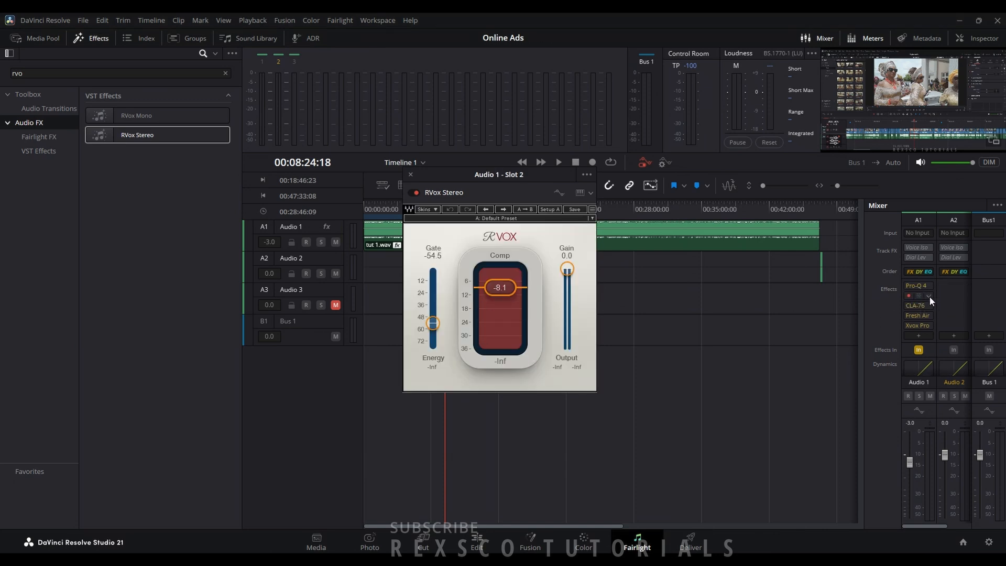
# Step: Delete the RVox plugin from Audio 1
pyautogui.click(929, 297)
pyautogui.click(953, 306)
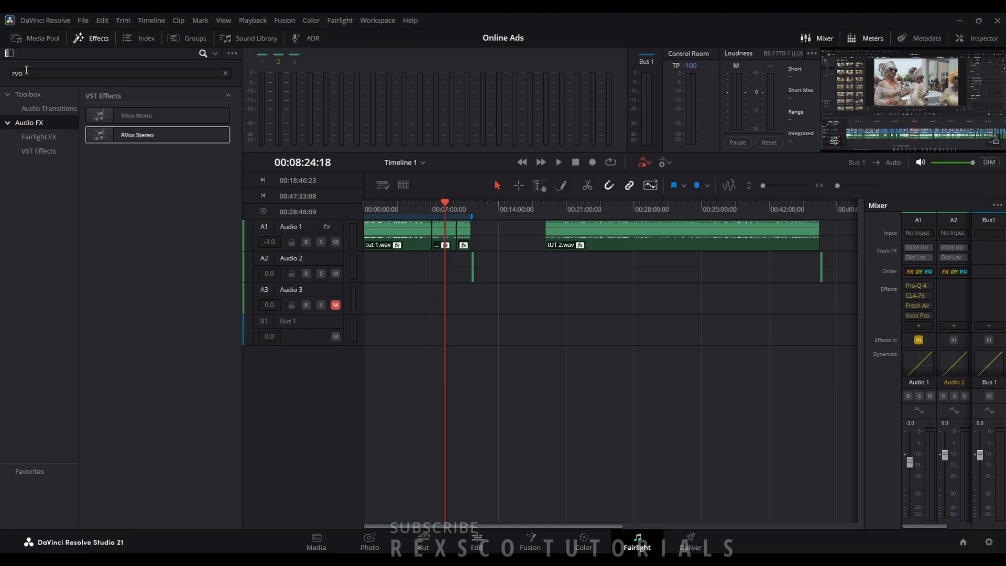
# Step: Search the effects for "sibi", place Sibilance Stereo on Audio 1 between CLA-76 and Fresh Air, and close its window
pyautogui.moveTo(26, 69); pyautogui.dragTo(2, 72)
pyautogui.press('BackSpace')
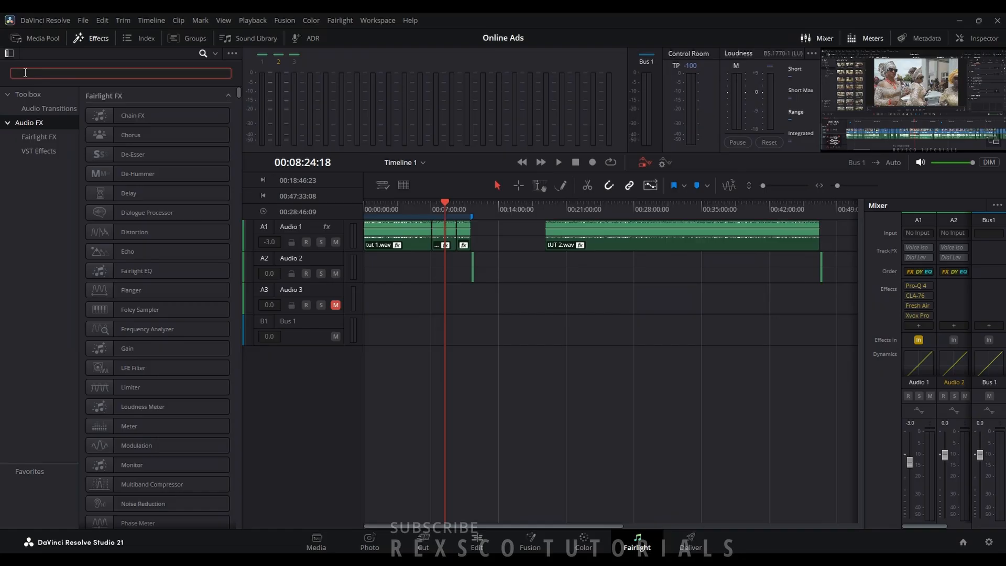
pyautogui.write('sibi')
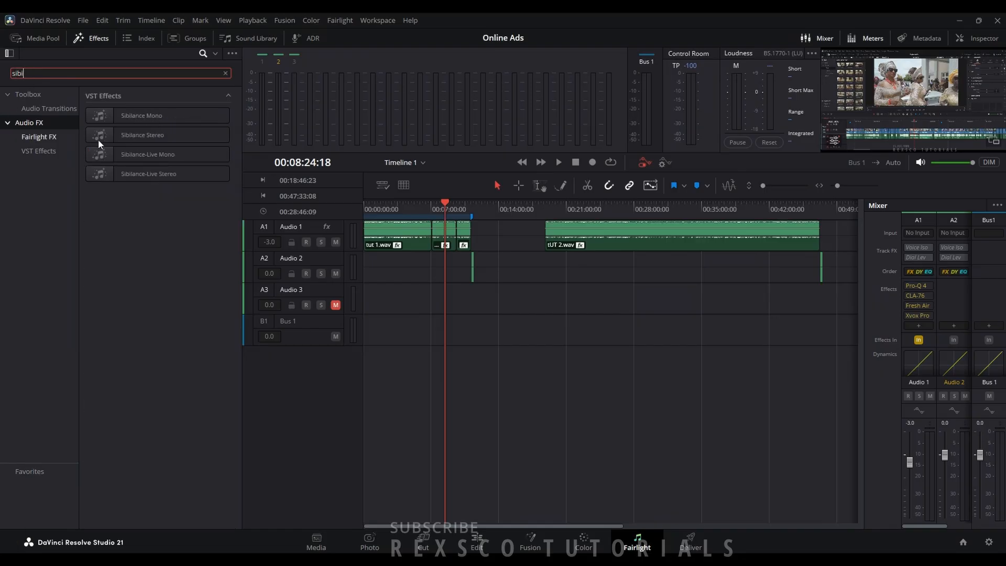
pyautogui.moveTo(128, 132); pyautogui.dragTo(918, 302)
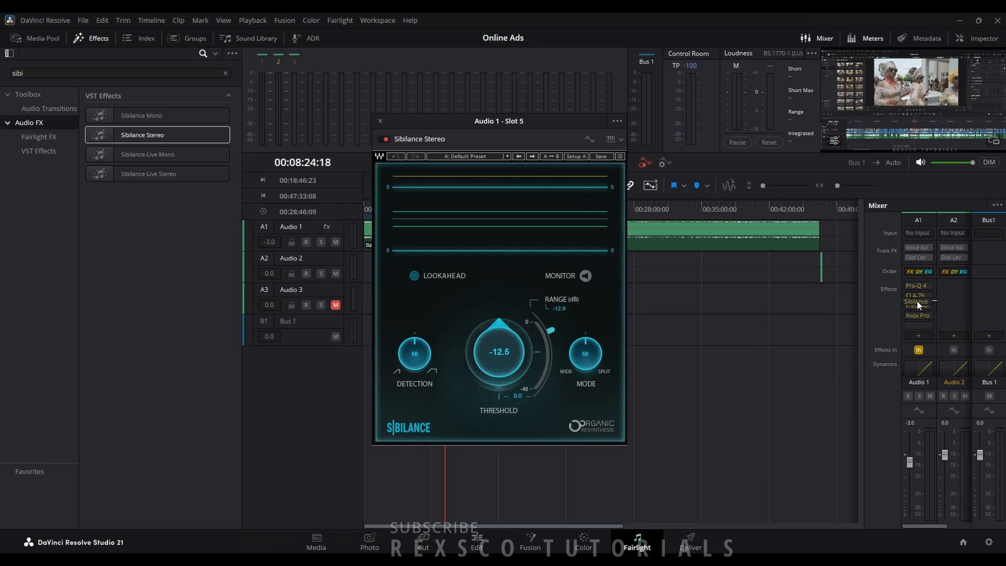
pyautogui.moveTo(917, 301); pyautogui.dragTo(917, 306)
pyautogui.click(381, 122)
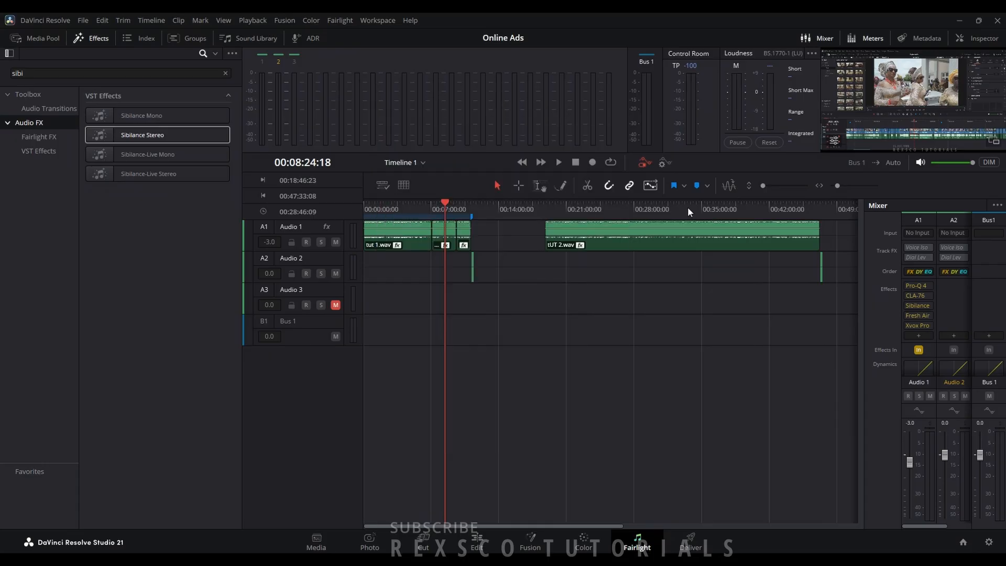
# Step: Delete the Sibilance plugin from Audio 1
pyautogui.click(929, 306)
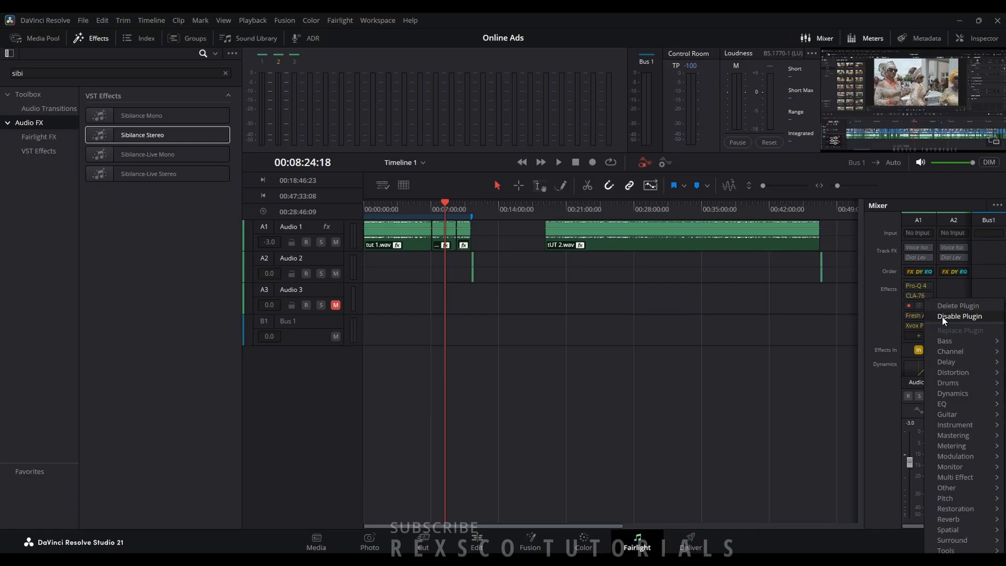
pyautogui.click(942, 306)
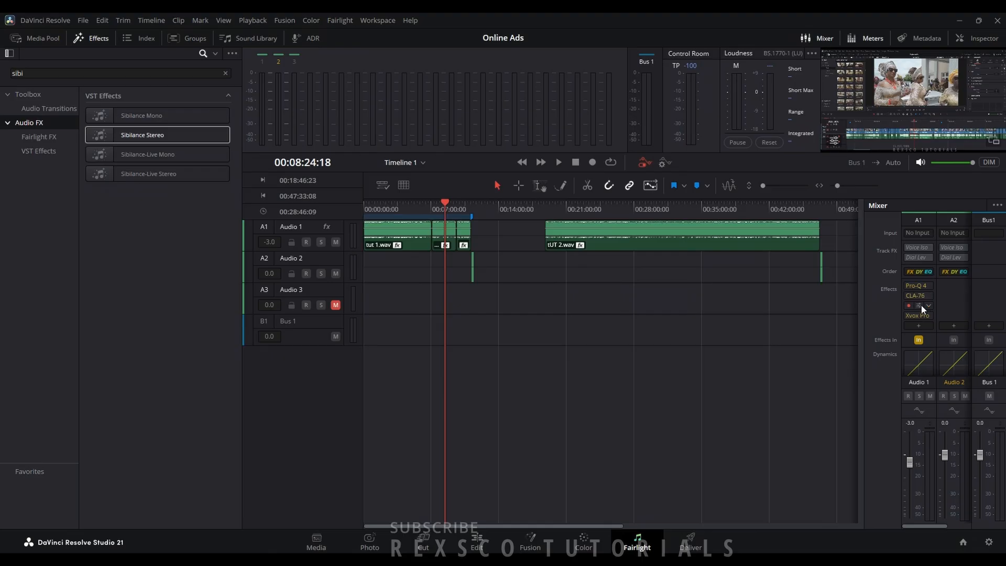
# Step: Open the Fresh Air plugin on Audio 1 to review its settings, and close it again
pyautogui.moveTo(123, 137); pyautogui.dragTo(916, 315)
pyautogui.click(917, 306)
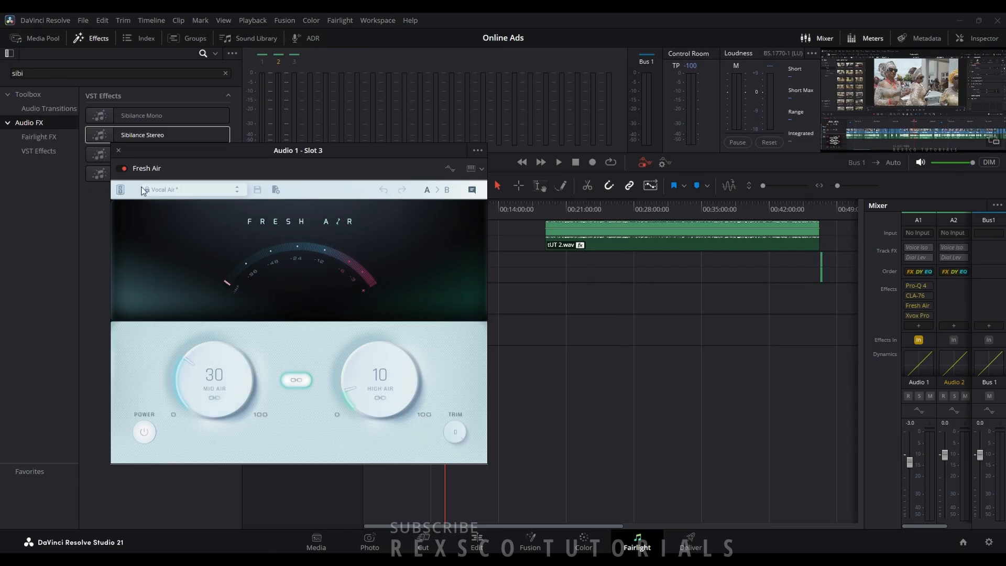
pyautogui.click(118, 151)
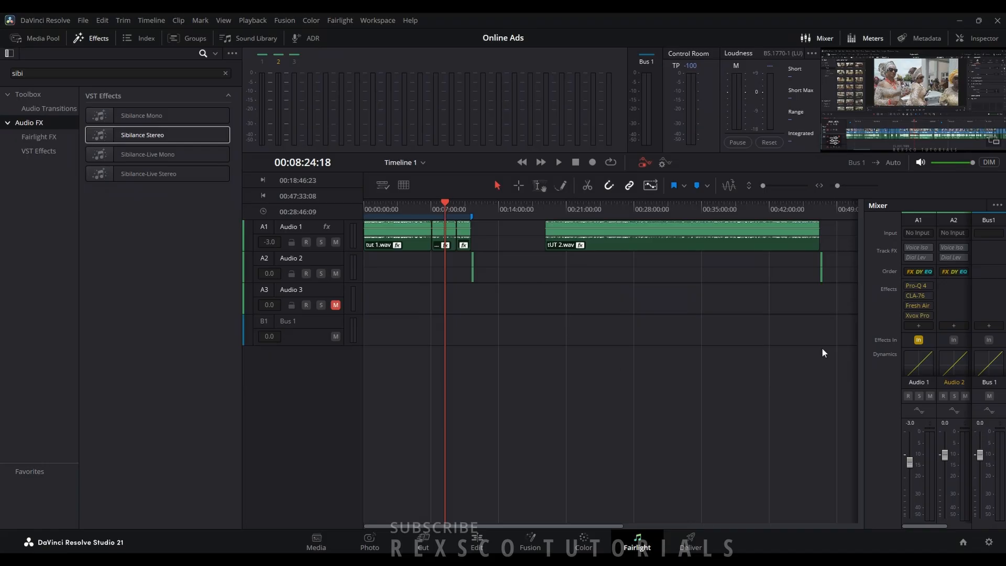
# Step: Open Xvox Pro on Audio 1, and arrange its window and a widened Mixer so the timeline and Audio 3 strip are uncovered
pyautogui.click(919, 316)
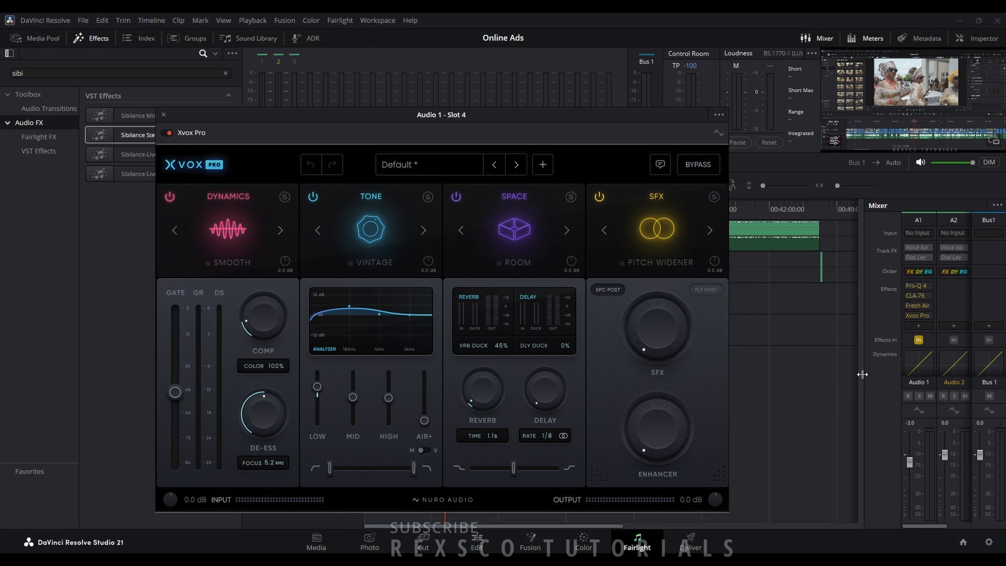
pyautogui.moveTo(865, 373); pyautogui.dragTo(810, 369)
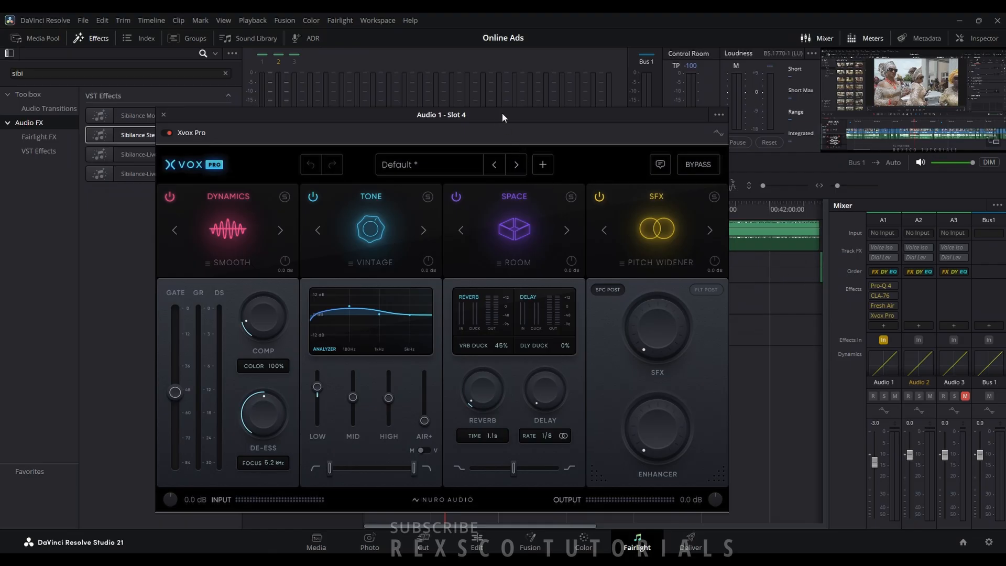
pyautogui.moveTo(503, 112); pyautogui.dragTo(568, 358)
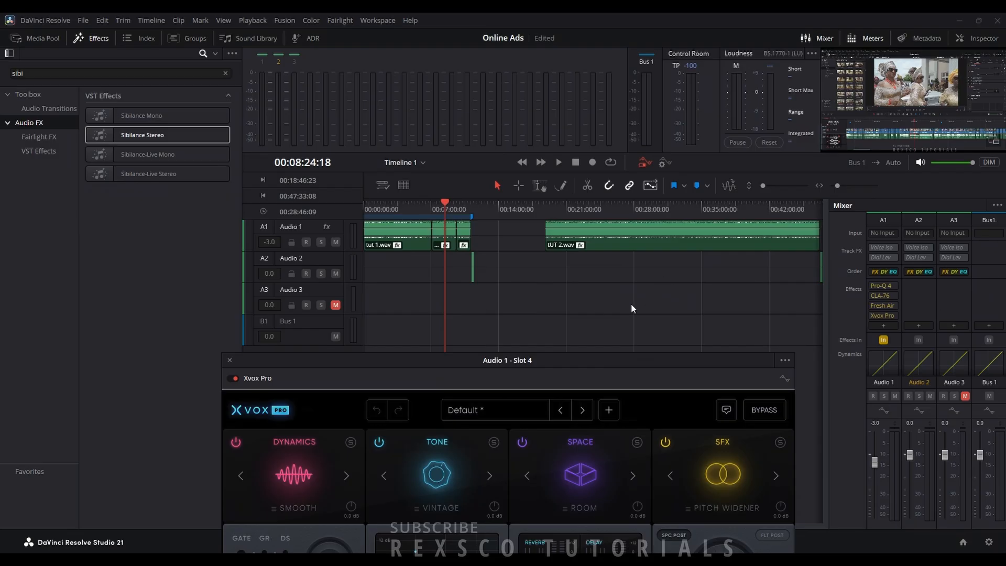
# Step: Search the effects for "wlm", add WLM Plus Stereo to Bus 1, and separate its window from the Xvox Pro window
pyautogui.click(225, 73)
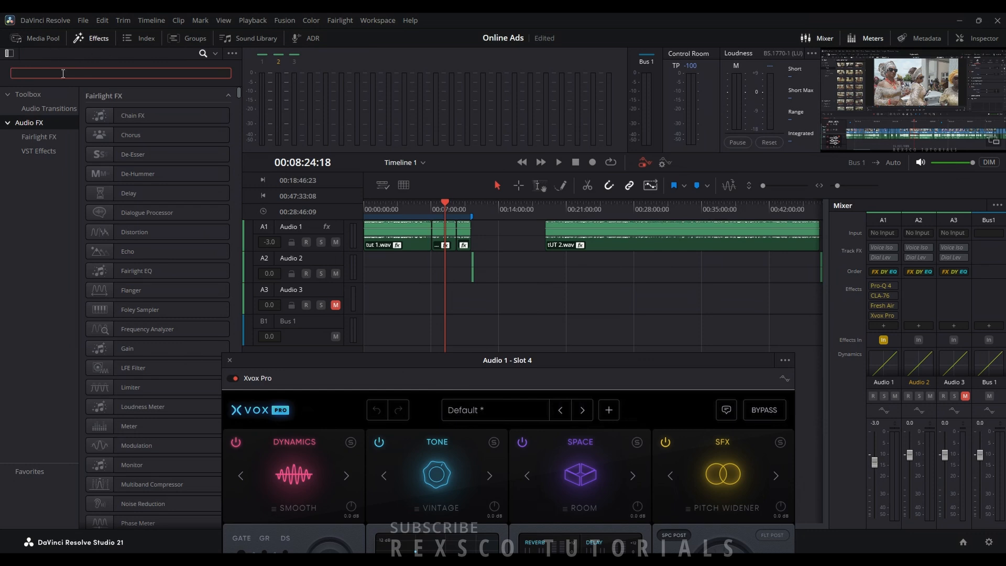
pyautogui.write('wlm')
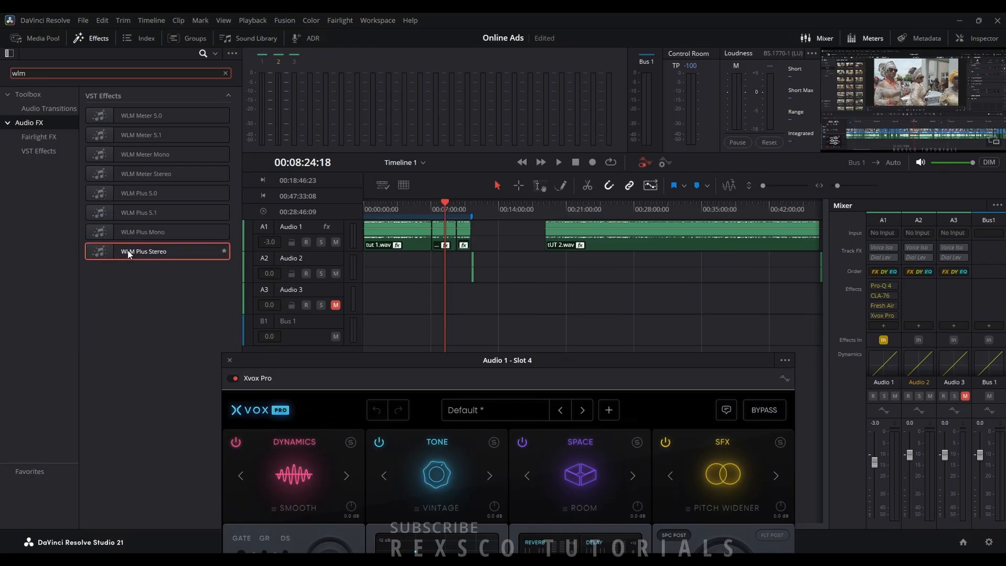
pyautogui.moveTo(128, 255); pyautogui.dragTo(986, 306)
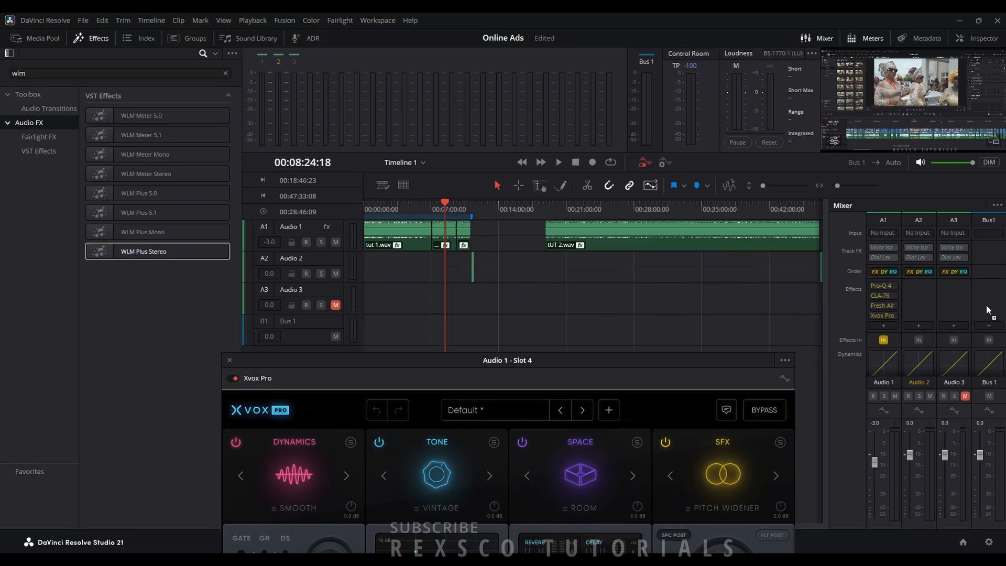
pyautogui.moveTo(506, 118); pyautogui.dragTo(649, 68)
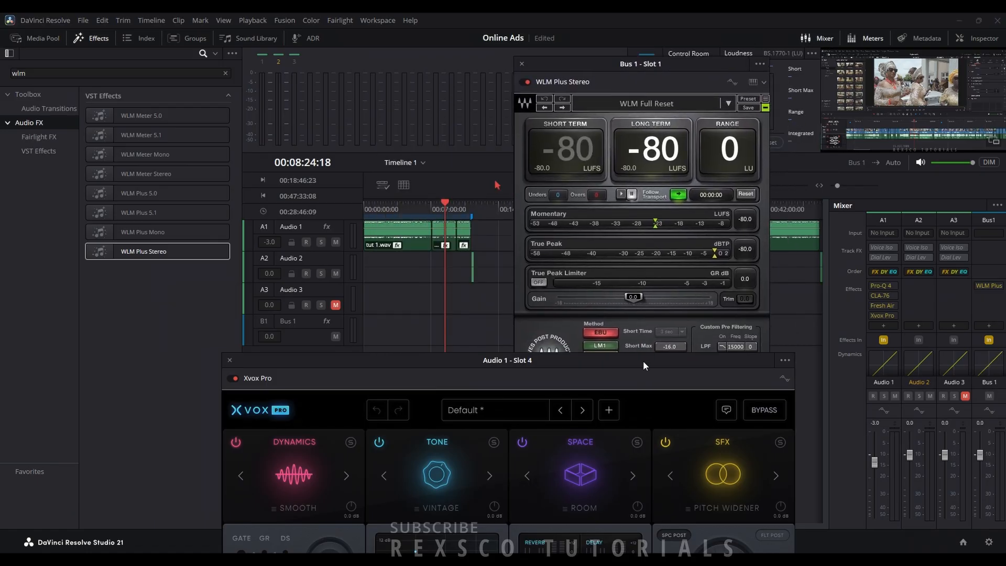
pyautogui.moveTo(643, 362); pyautogui.dragTo(313, 183)
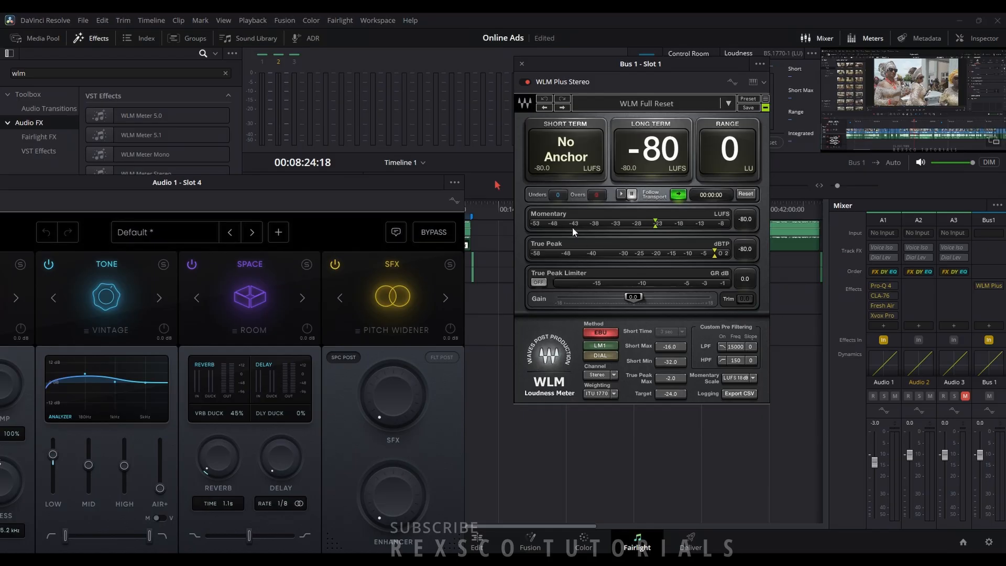
# Step: Load the YouTube factory preset in the WLM Plus loudness meter on Bus 1
pyautogui.click(659, 102)
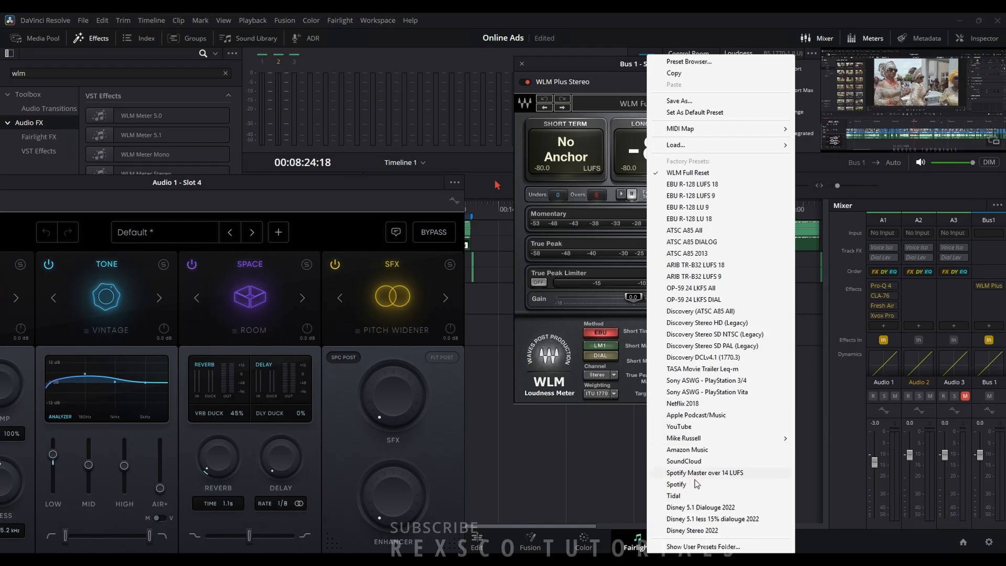
pyautogui.click(679, 426)
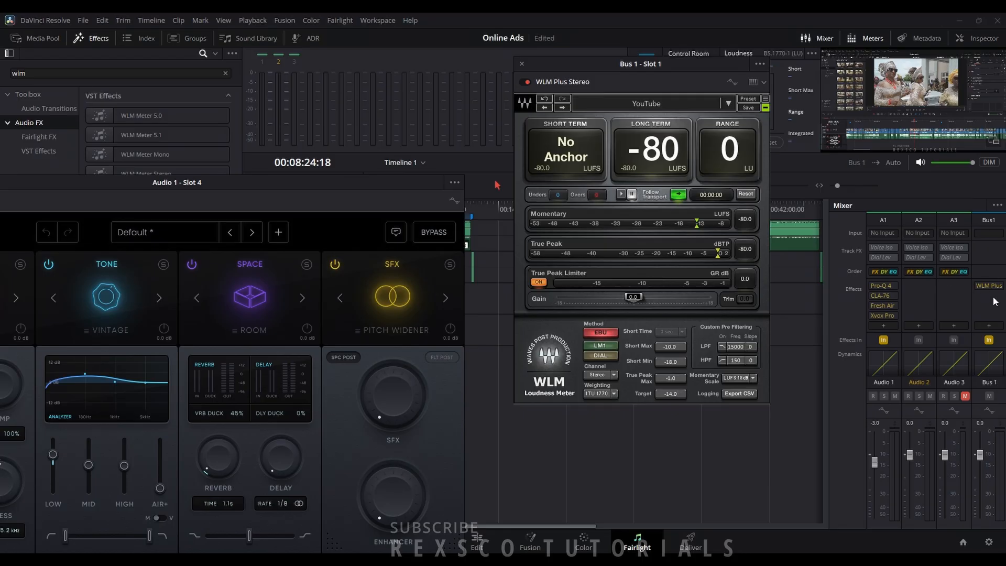
# Step: Clear the effects search and close the Xvox Pro window
pyautogui.moveTo(347, 184); pyautogui.dragTo(703, 182)
pyautogui.click(227, 73)
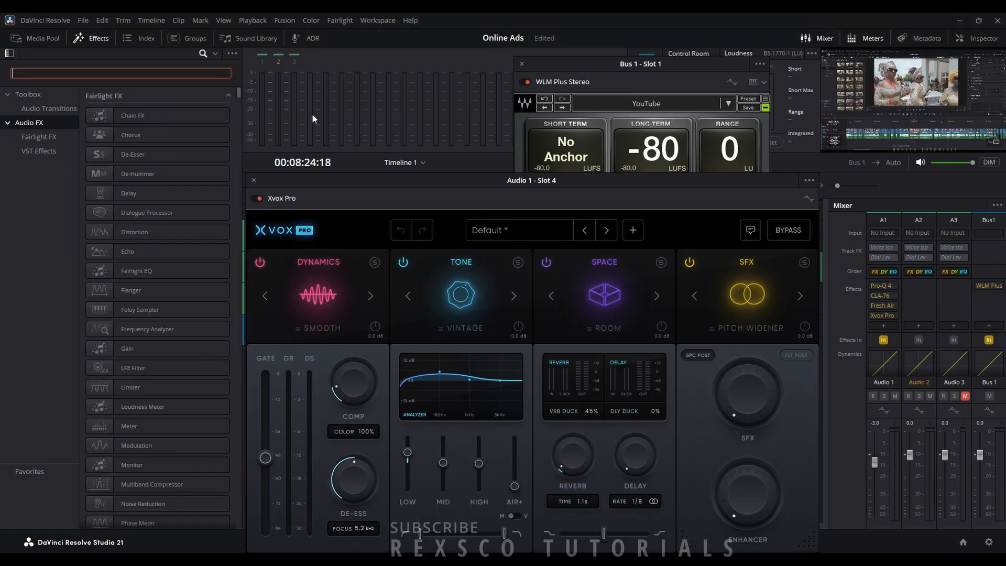
pyautogui.moveTo(332, 181); pyautogui.dragTo(351, 112)
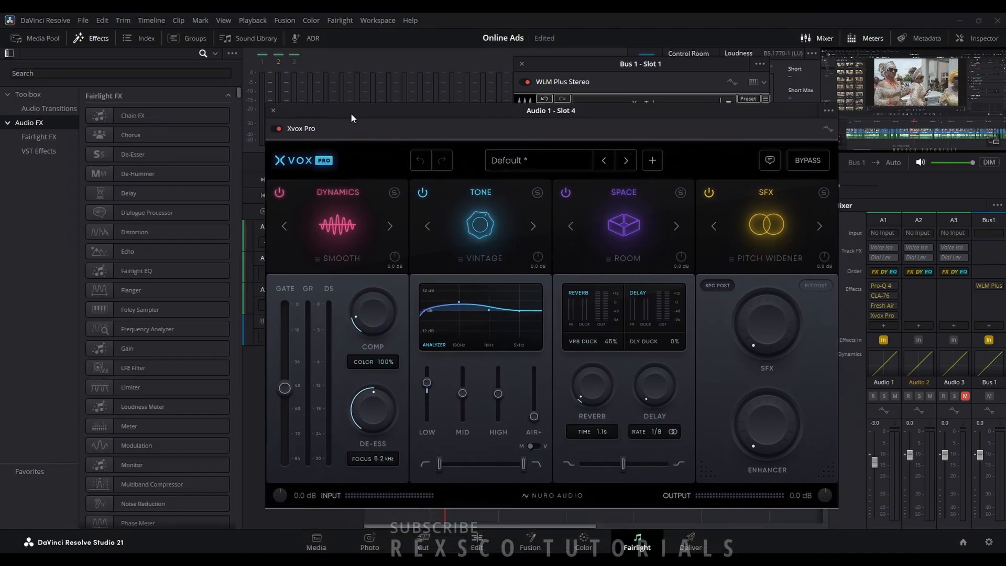
pyautogui.click(273, 111)
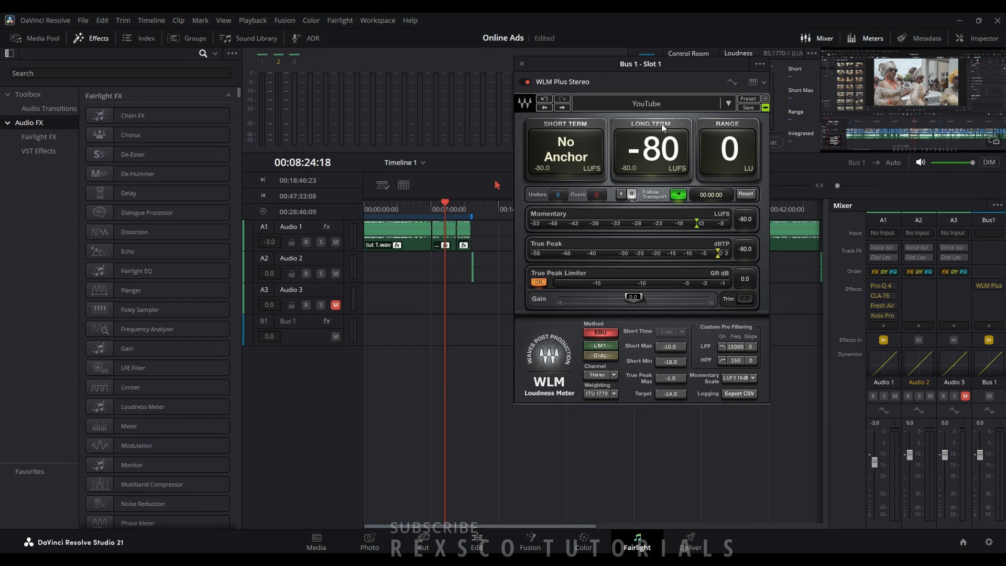
# Step: Choose the YouTube preset in WLM Plus again and reset the meter's loudness readings
pyautogui.click(729, 104)
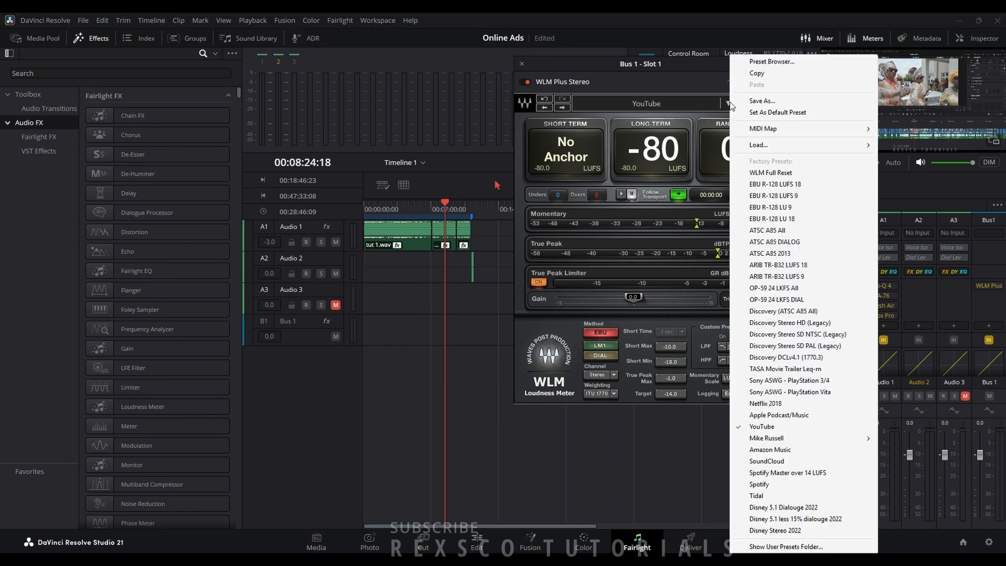
pyautogui.click(795, 426)
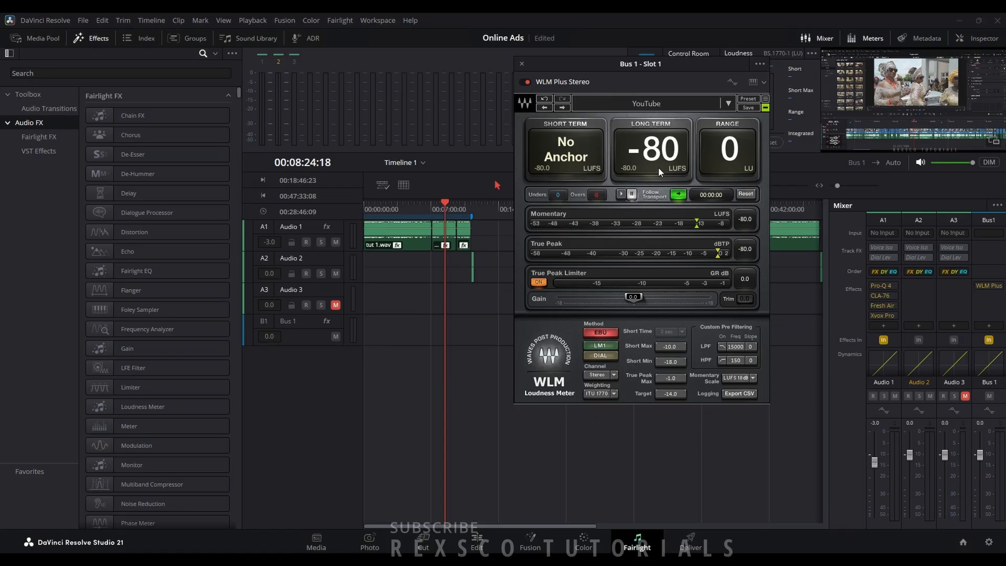
pyautogui.click(747, 194)
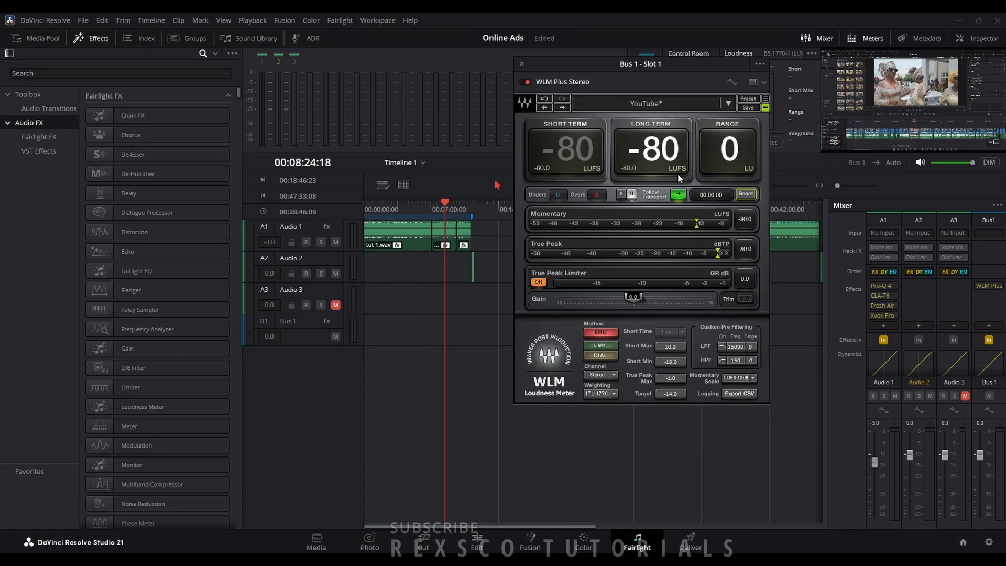
# Step: Load the Netflix 2018 factory preset in WLM Plus
pyautogui.click(659, 110)
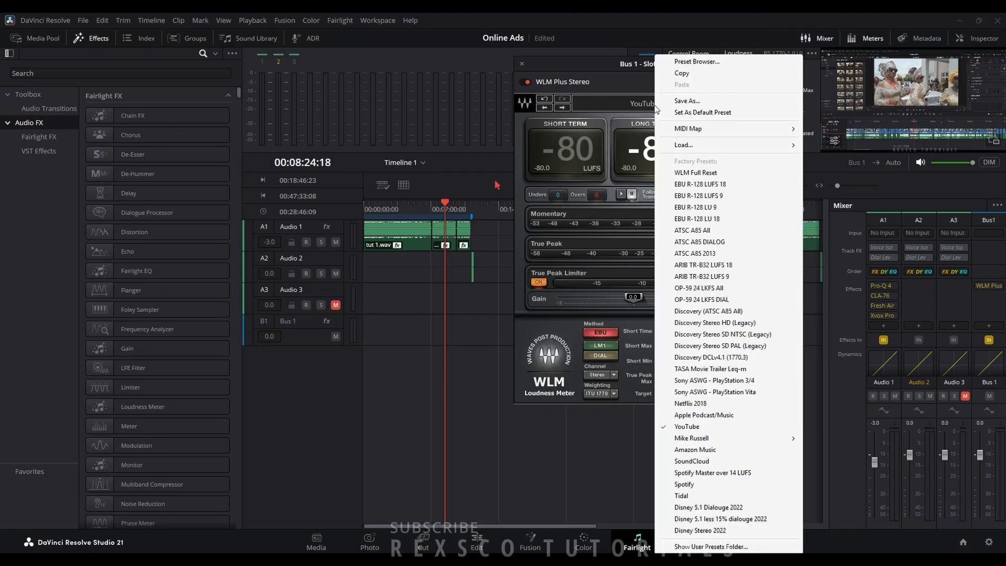
pyautogui.click(707, 404)
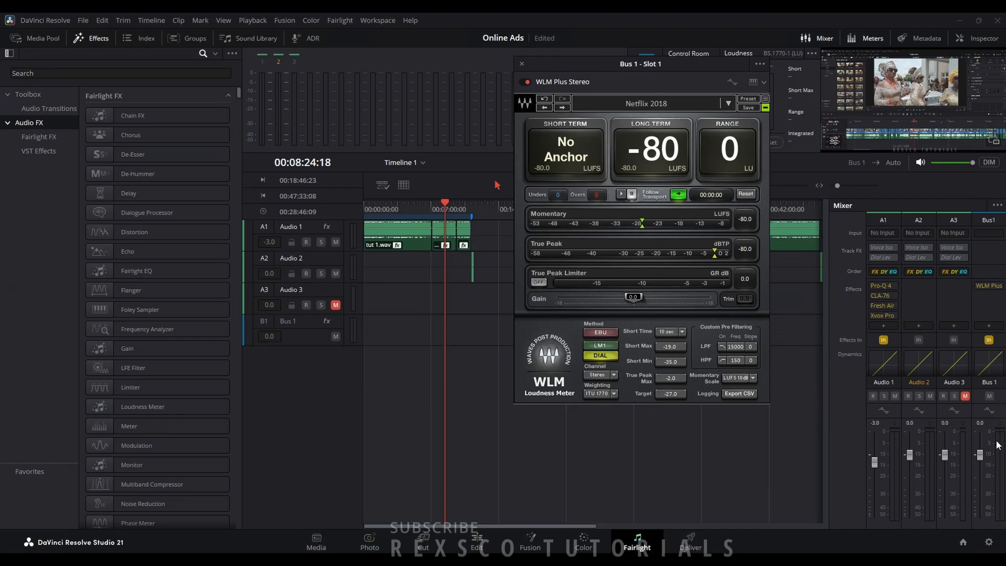
# Step: Play the timeline from about 00:02:29:21 and vary the WLM Plus gain between about -7 and 10.8, leaving it at about -3.1
pyautogui.moveTo(985, 289)
pyautogui.click(388, 204)
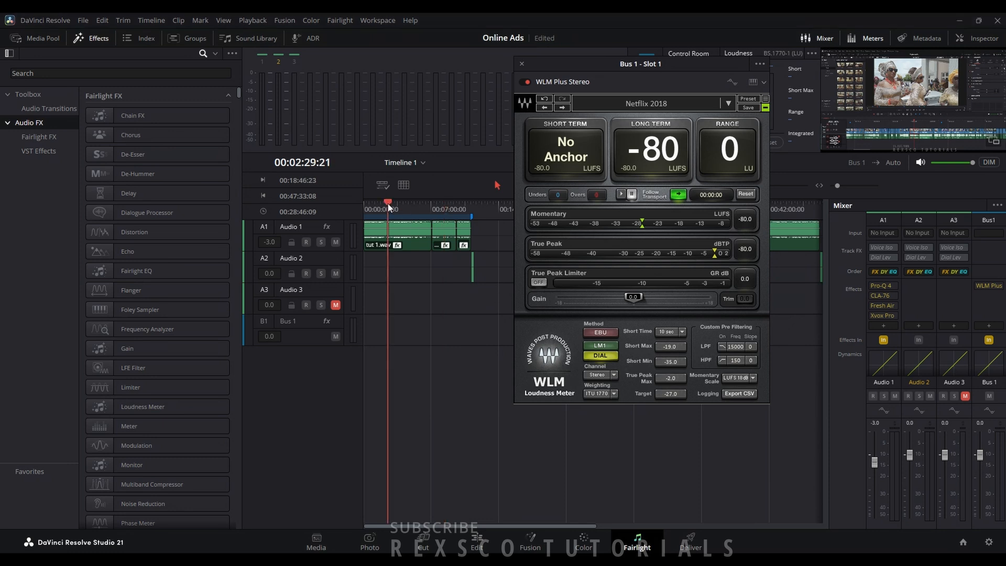
pyautogui.press('space')
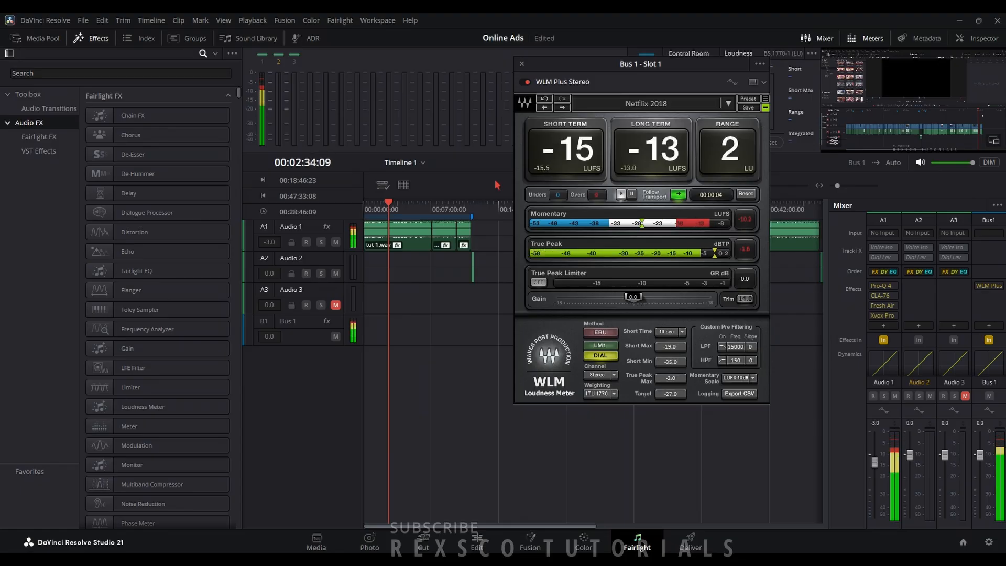
pyautogui.moveTo(633, 297); pyautogui.dragTo(616, 297)
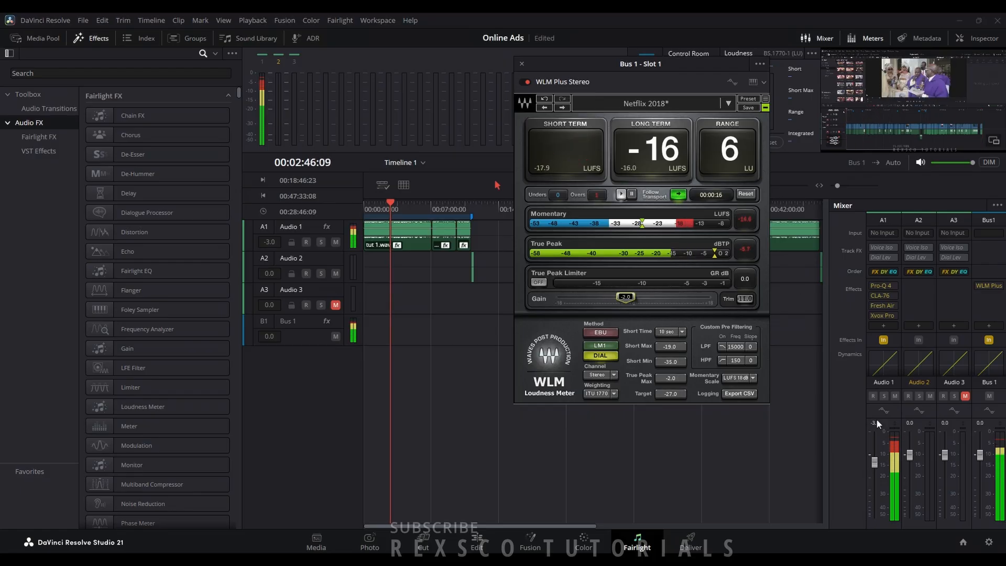
pyautogui.moveTo(626, 297); pyautogui.dragTo(676, 302)
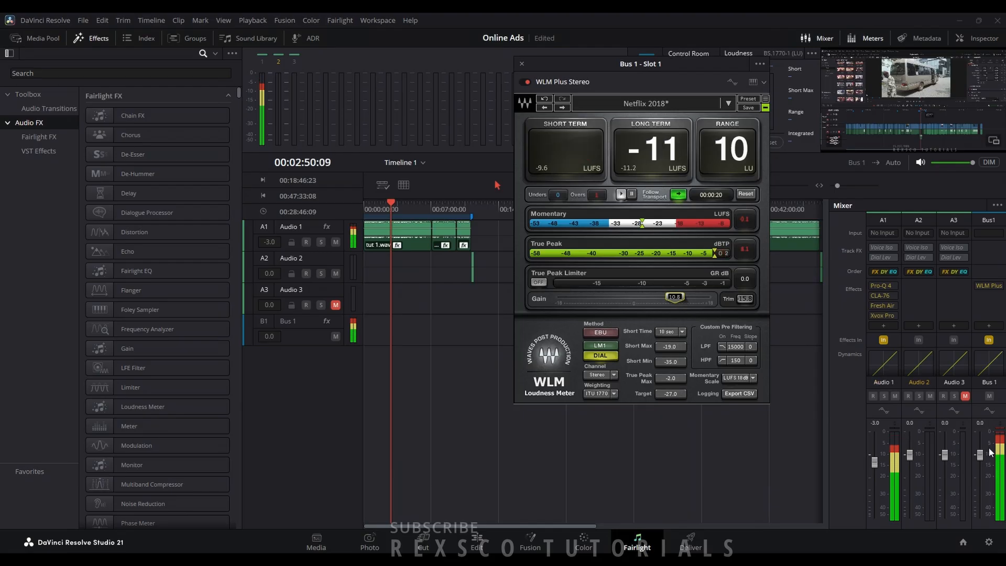
pyautogui.moveTo(675, 298); pyautogui.dragTo(607, 297)
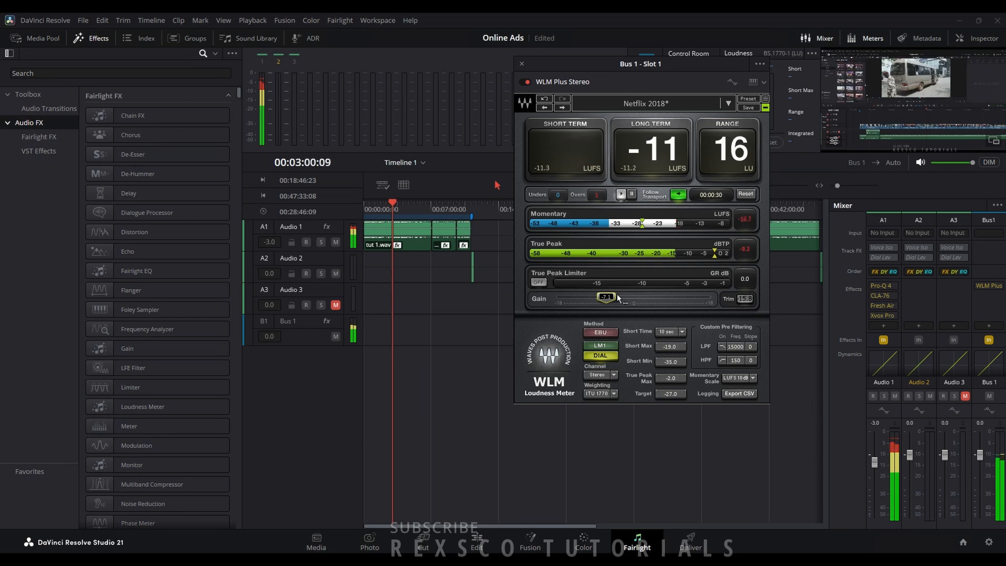
pyautogui.moveTo(607, 297); pyautogui.dragTo(621, 298)
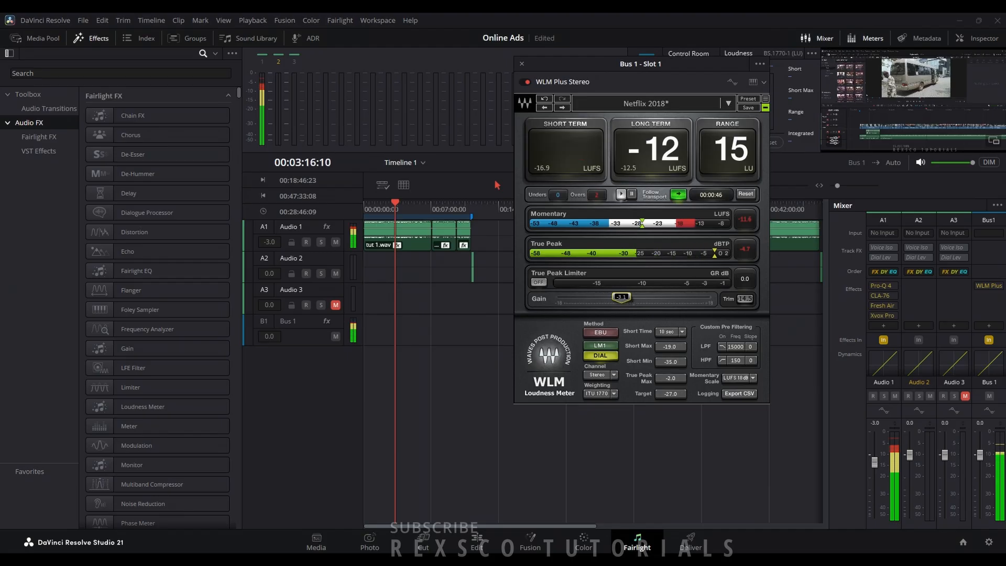
# Step: Lower the WLM Plus gain to about -7 during playback and reset the meter's loudness readings
pyautogui.moveTo(622, 296); pyautogui.dragTo(601, 297)
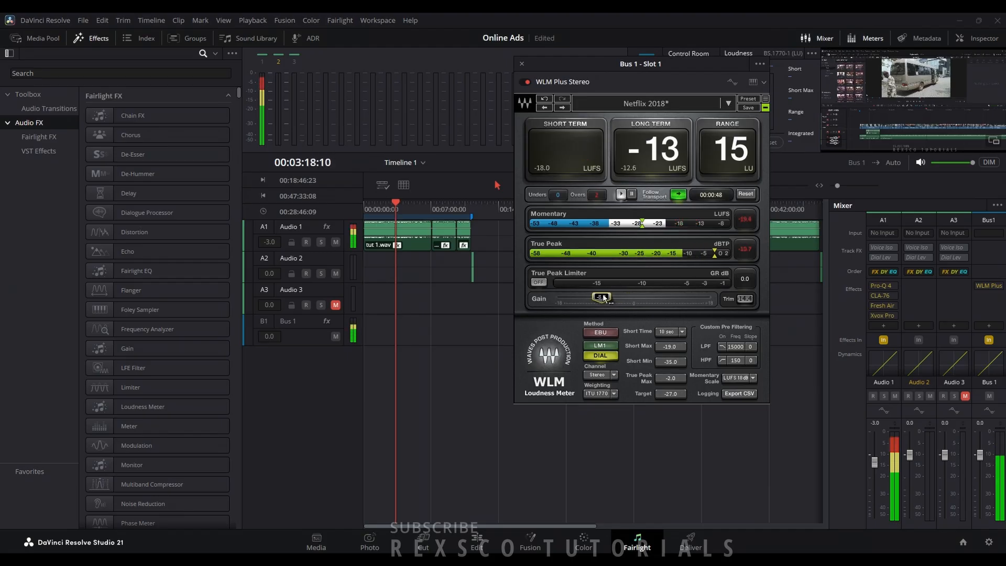
pyautogui.moveTo(603, 297); pyautogui.dragTo(608, 298)
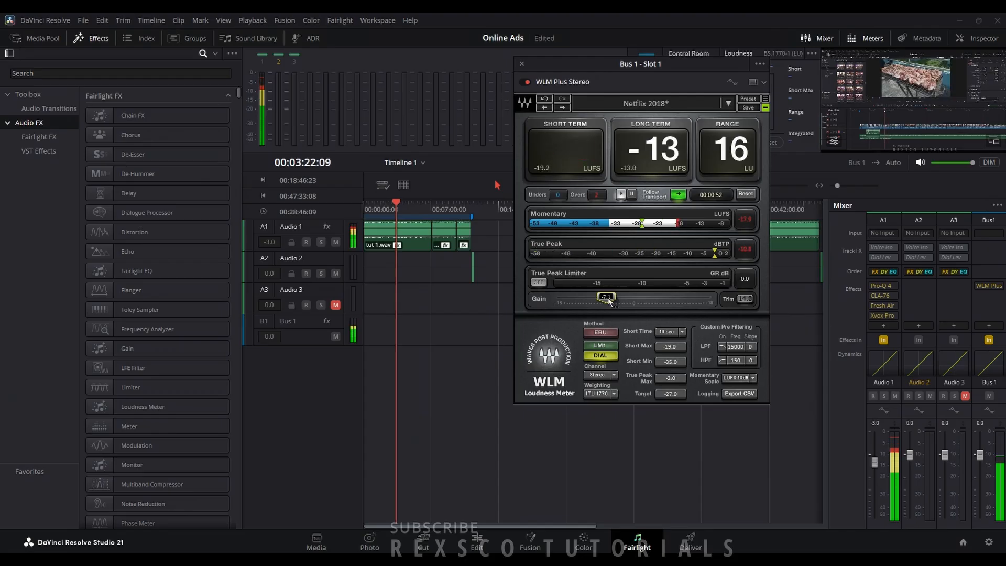
pyautogui.moveTo(608, 297); pyautogui.dragTo(604, 298)
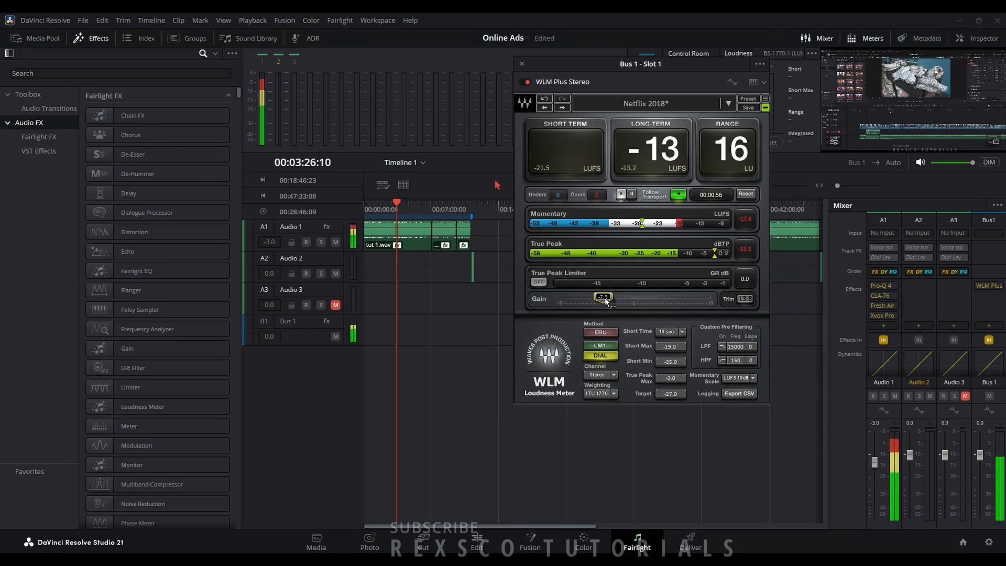
pyautogui.click(747, 194)
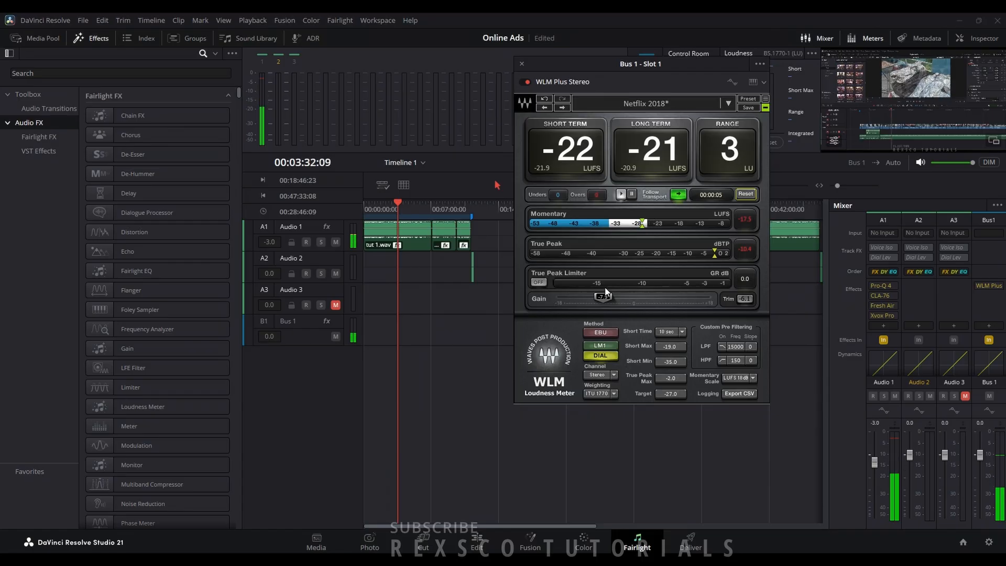
# Step: Raise the WLM Plus gain to about -1.9, reset its readings, stop playback and close the meter window
pyautogui.moveTo(599, 297); pyautogui.dragTo(623, 297)
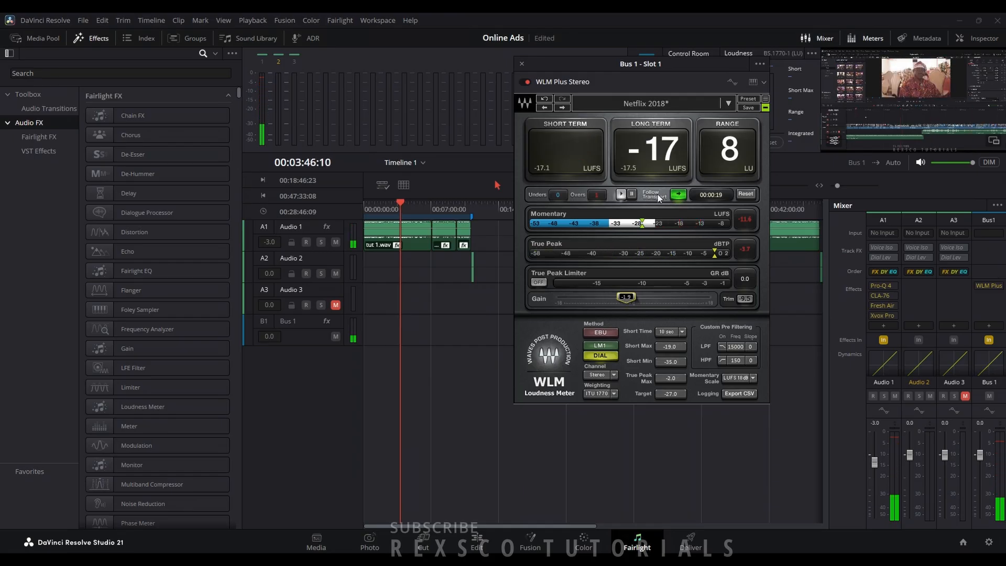
pyautogui.click(746, 194)
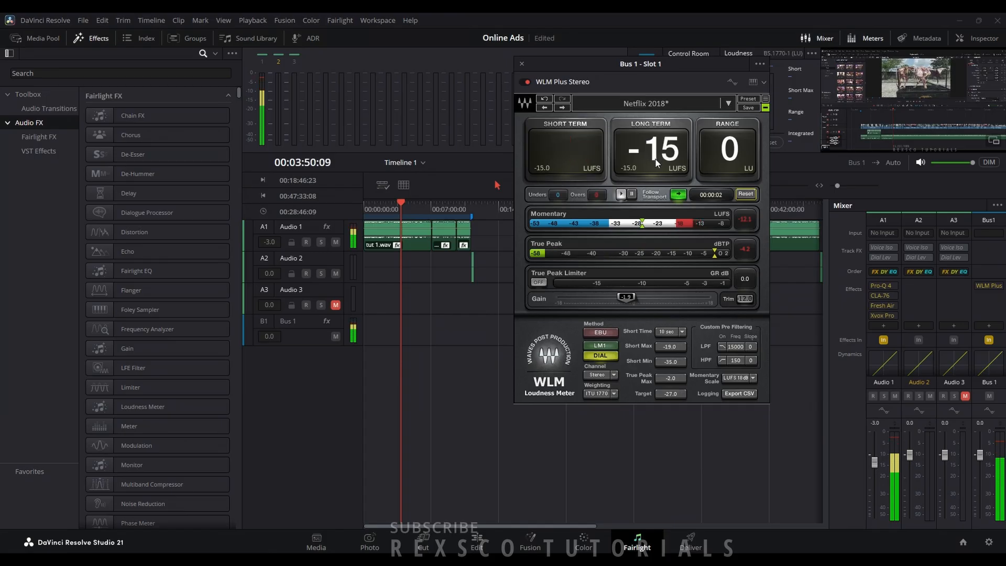
pyautogui.click(745, 195)
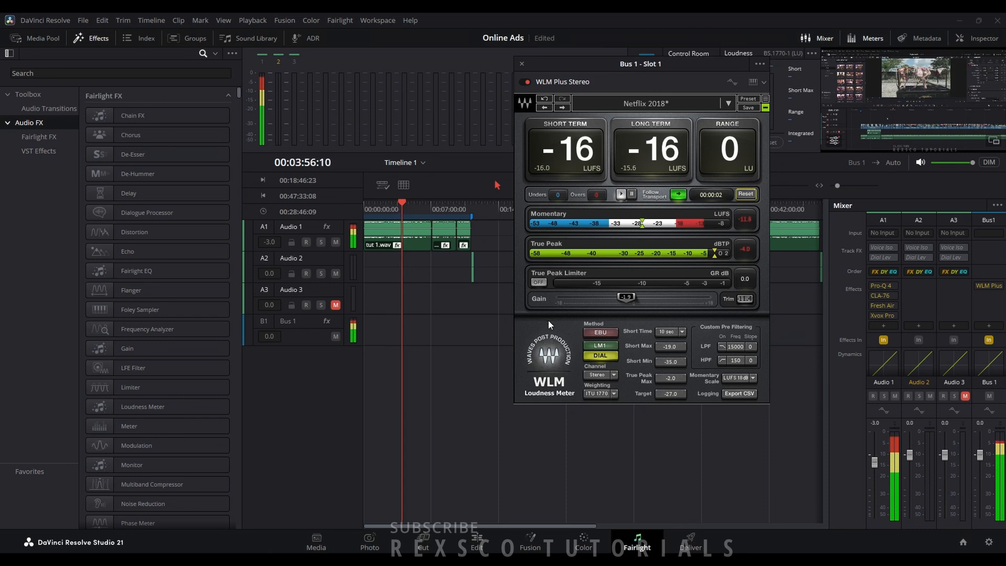
pyautogui.press('space')
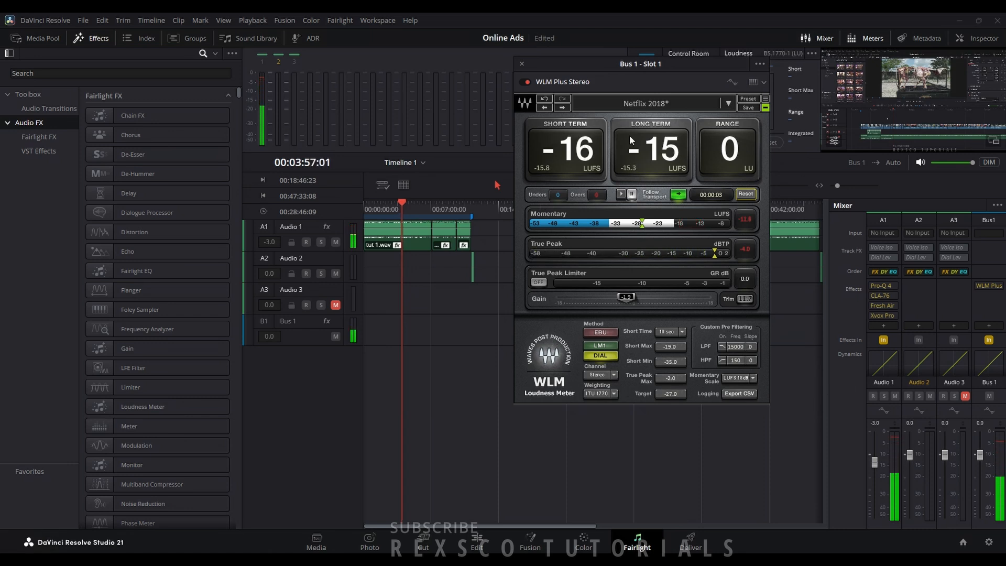
pyautogui.click(523, 62)
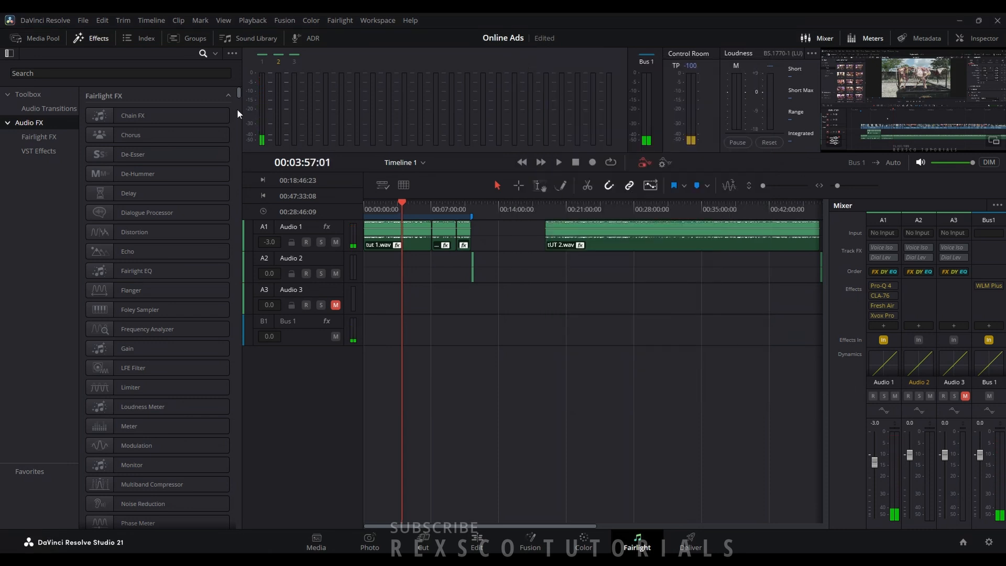
pyautogui.click(40, 74)
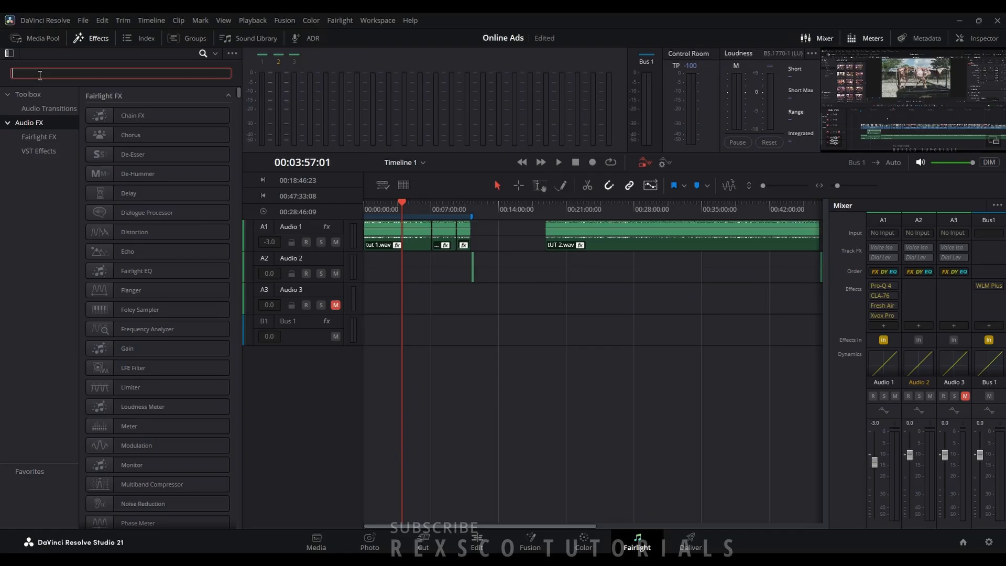
pyautogui.write('god')
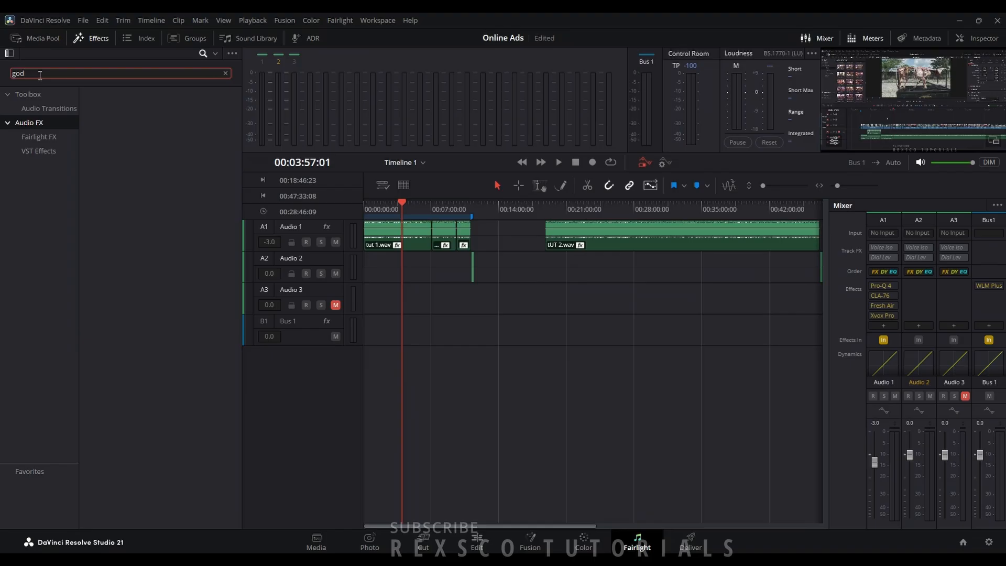
pyautogui.press('BackSpace')
pyautogui.press('BackSpace')
pyautogui.press('BackSpace')
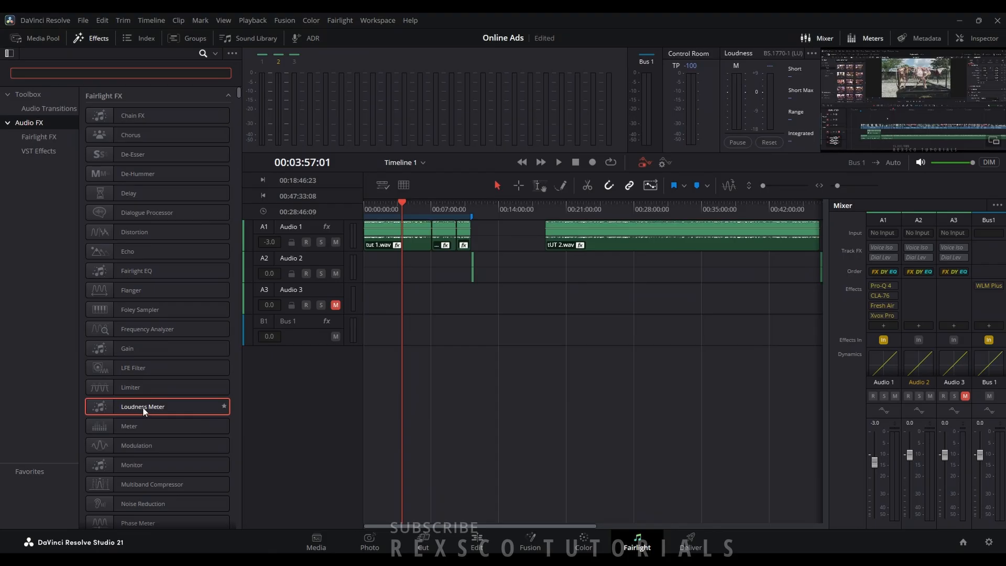
# Step: Add the Fairlight FX Loudness Meter to Bus 1 and set its loudness standard to YOUTUBE
pyautogui.moveTo(144, 412); pyautogui.dragTo(996, 310)
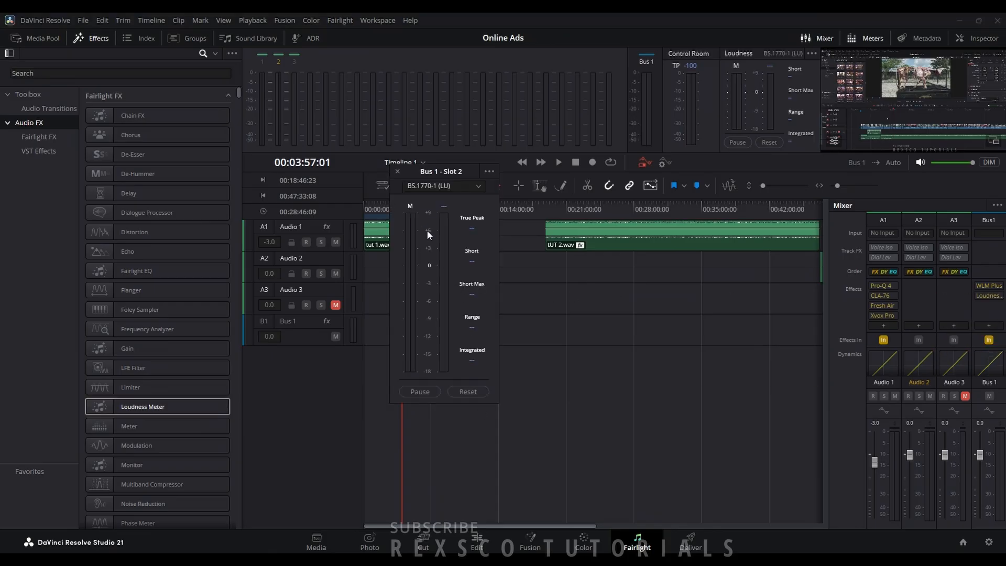
pyautogui.click(435, 186)
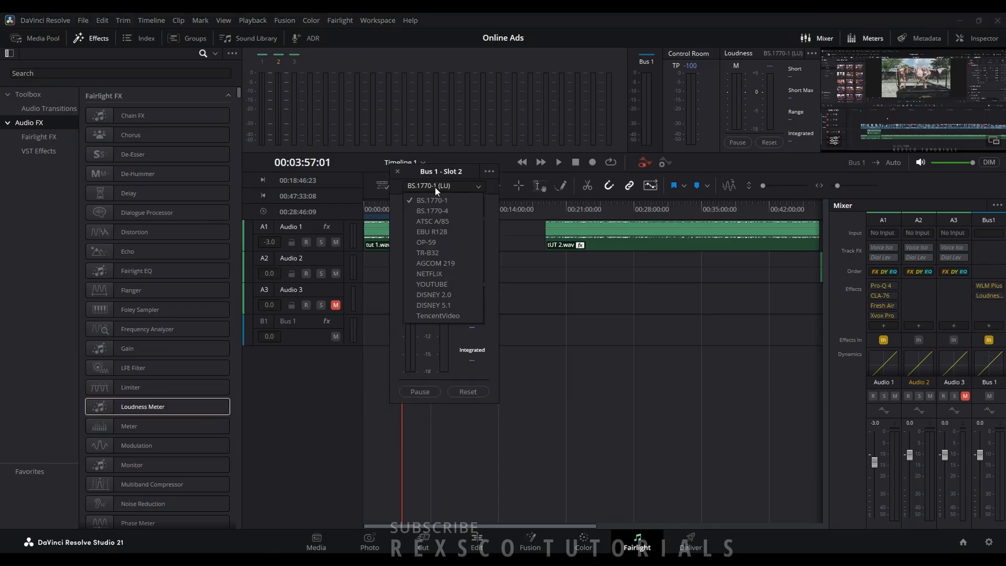
pyautogui.click(438, 285)
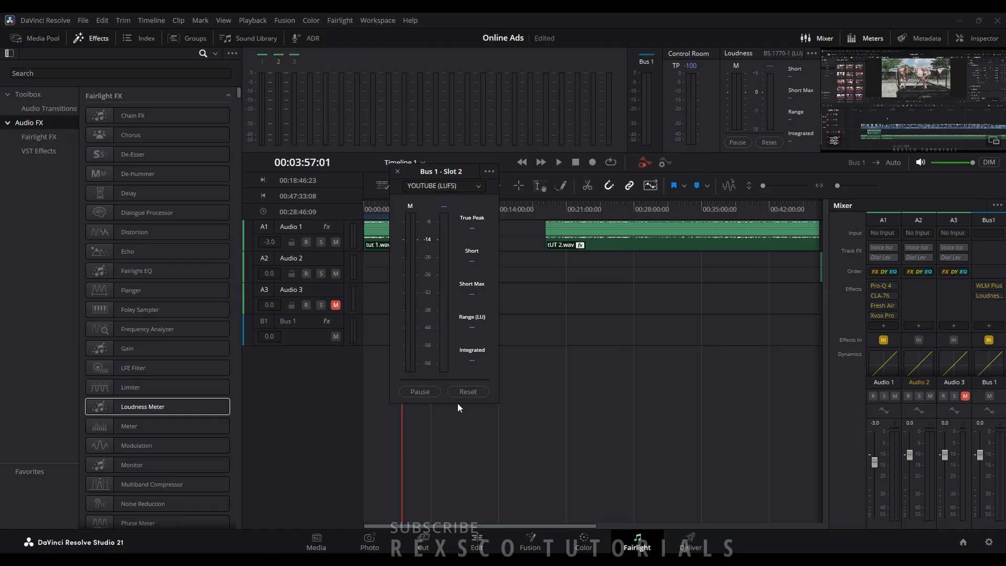
# Step: Play the timeline, try the Bus 1 fader at +3.0 and -3.0, return it to 0.0, and pause and reset the Loudness Meter
pyautogui.press('space')
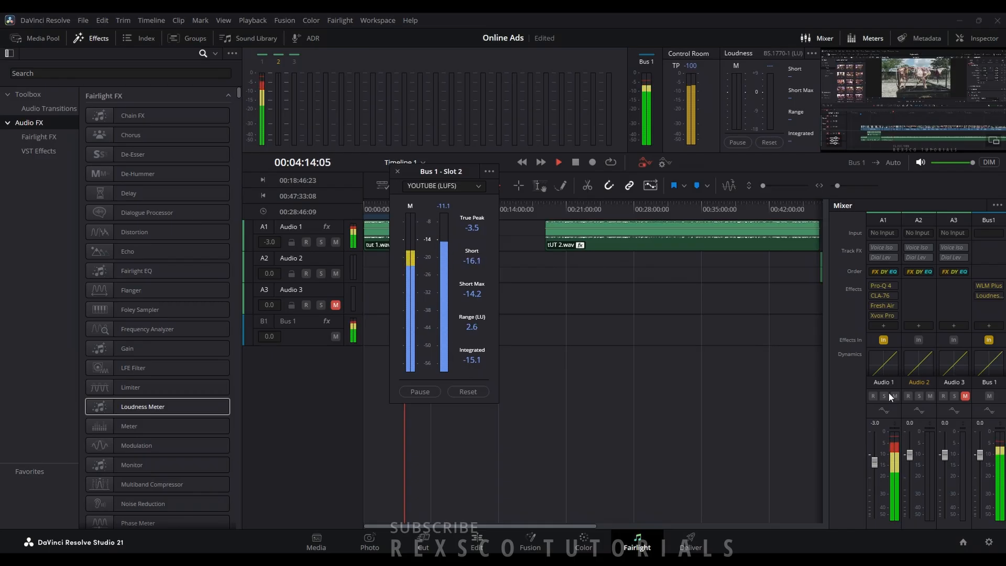
pyautogui.moveTo(981, 454); pyautogui.dragTo(981, 446)
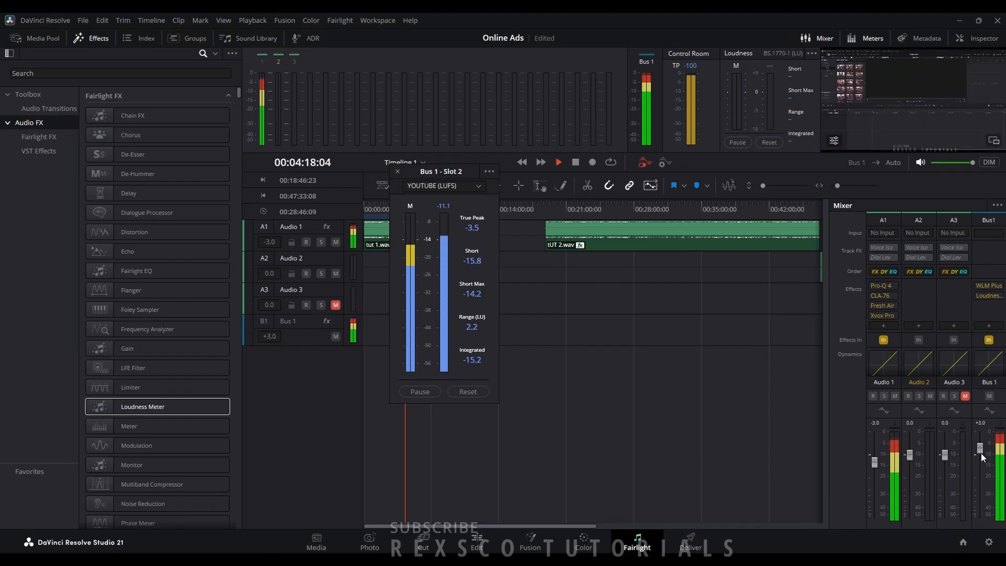
pyautogui.moveTo(981, 446); pyautogui.dragTo(982, 467)
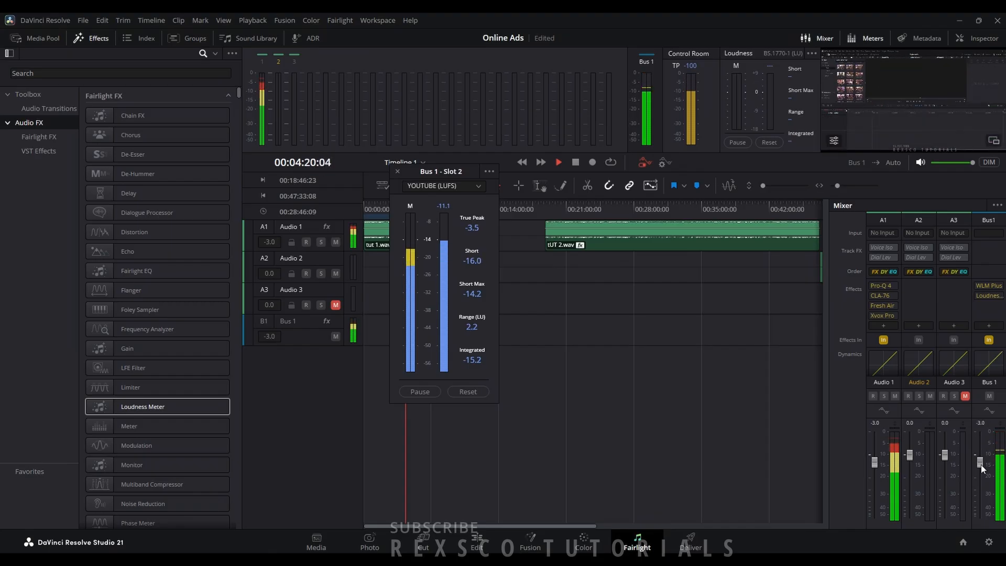
pyautogui.doubleClick(980, 464)
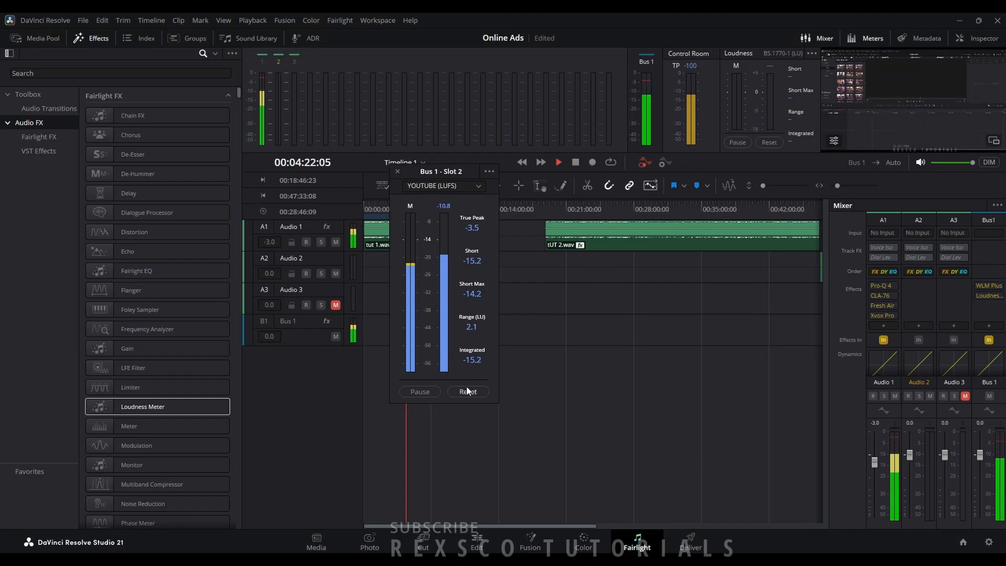
pyautogui.click(419, 392)
pyautogui.click(453, 389)
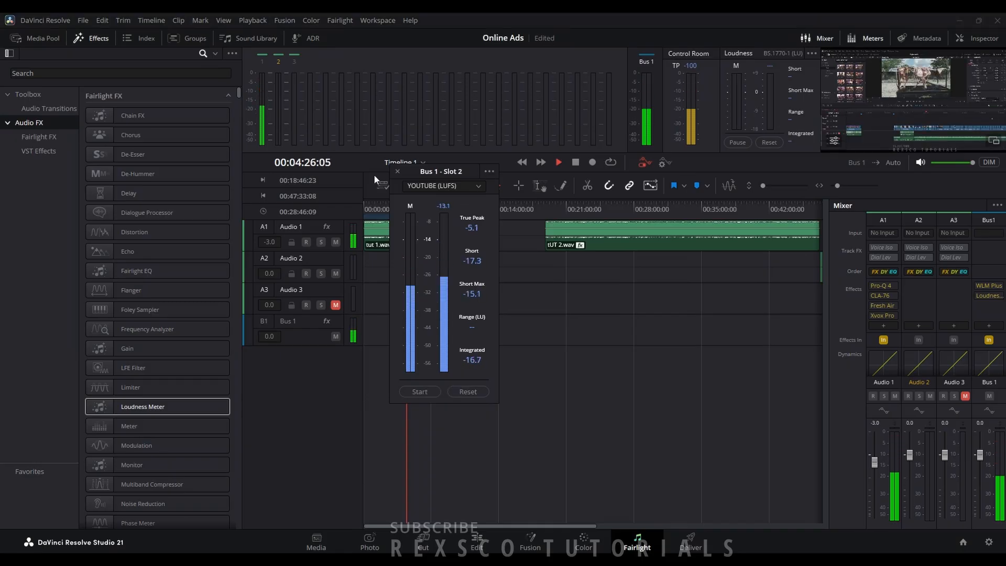
# Step: Close the Loudness Meter and delete it from Bus 1, stopping playback and saving the project
pyautogui.click(398, 171)
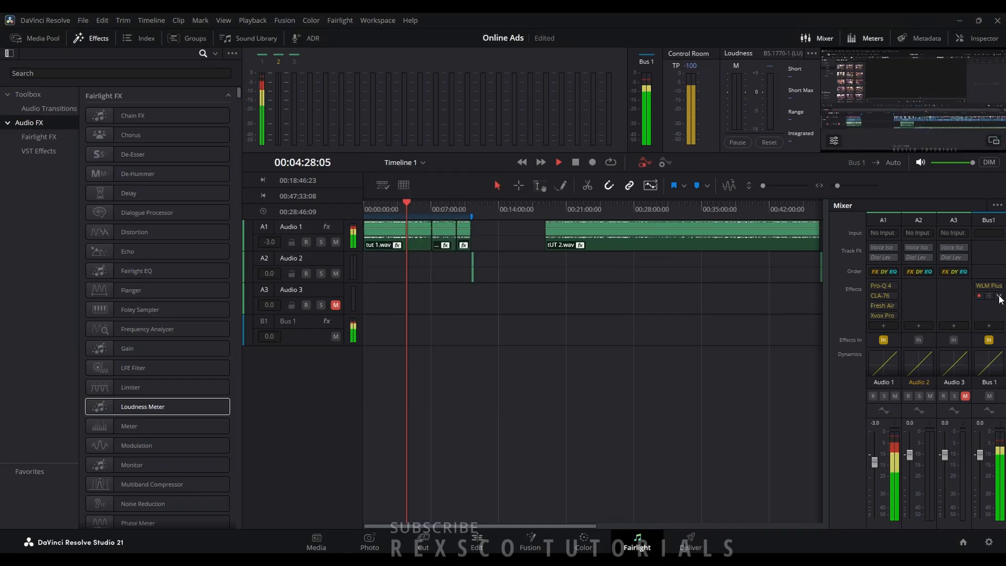
pyautogui.rightClick(989, 296)
pyautogui.click(983, 318)
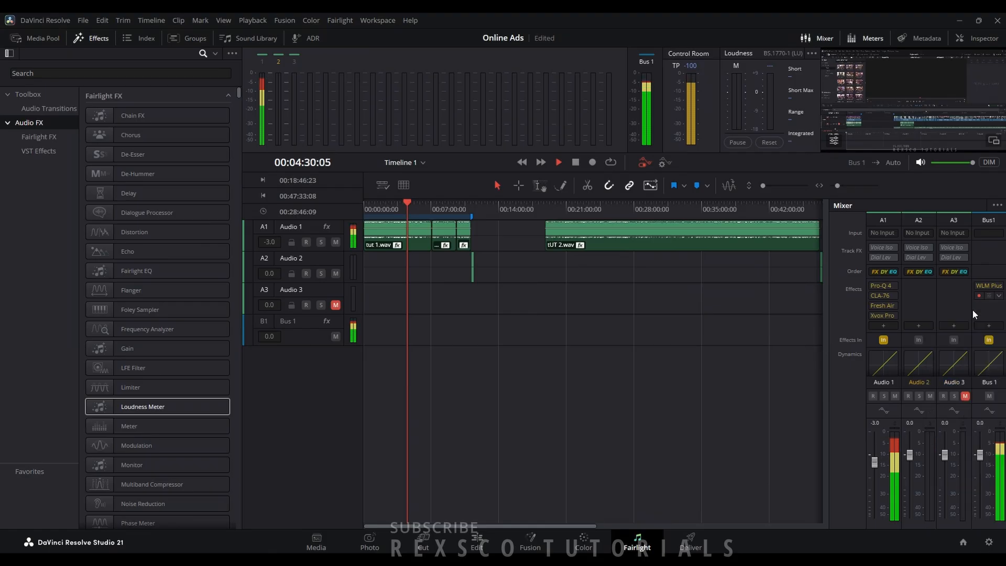
pyautogui.press('space')
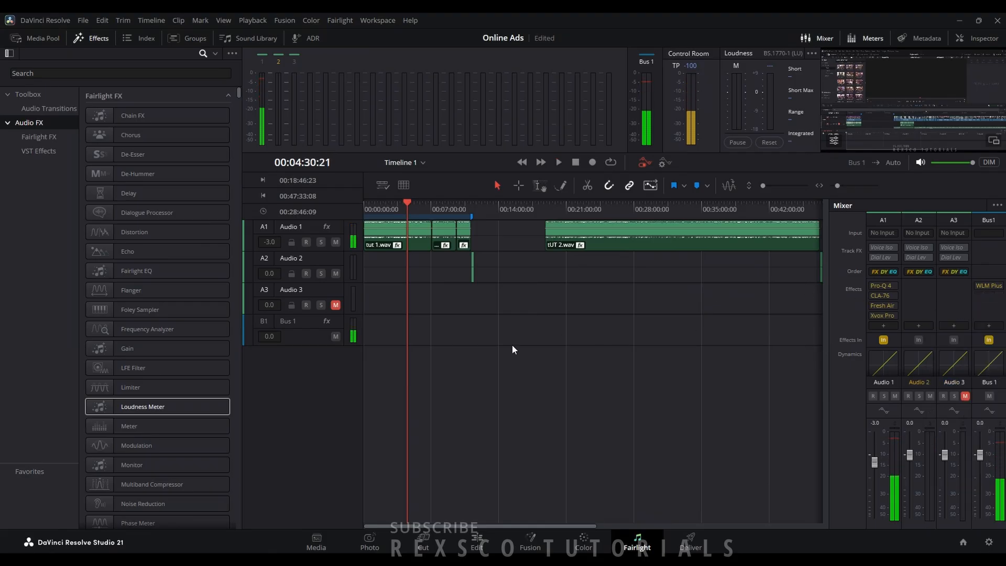
pyautogui.hotkey('ctrl', 's')
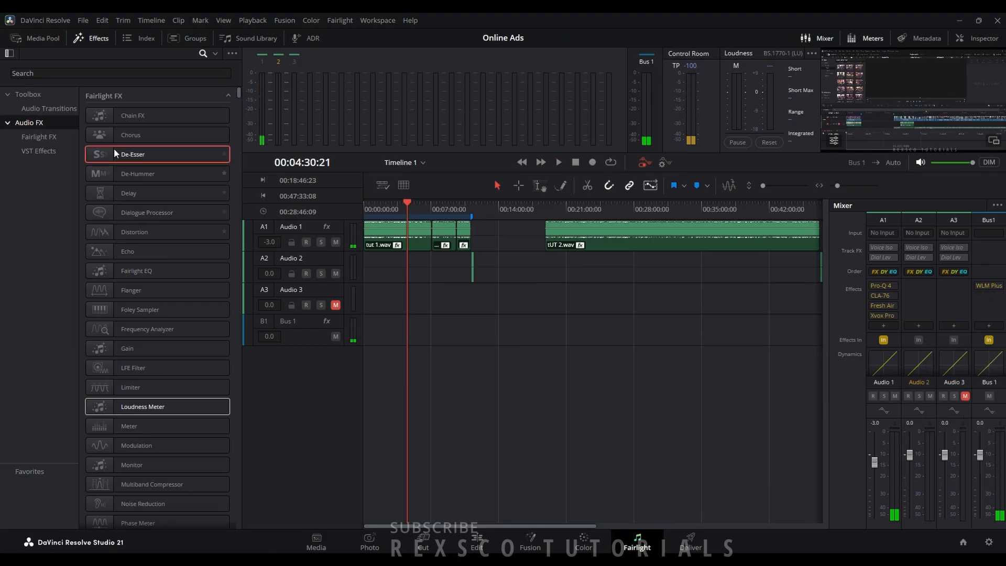
# Step: Search the effects for "bus", add NLS Buss Stereo to Bus 1 below WLM Plus, and close its window
pyautogui.click(44, 73)
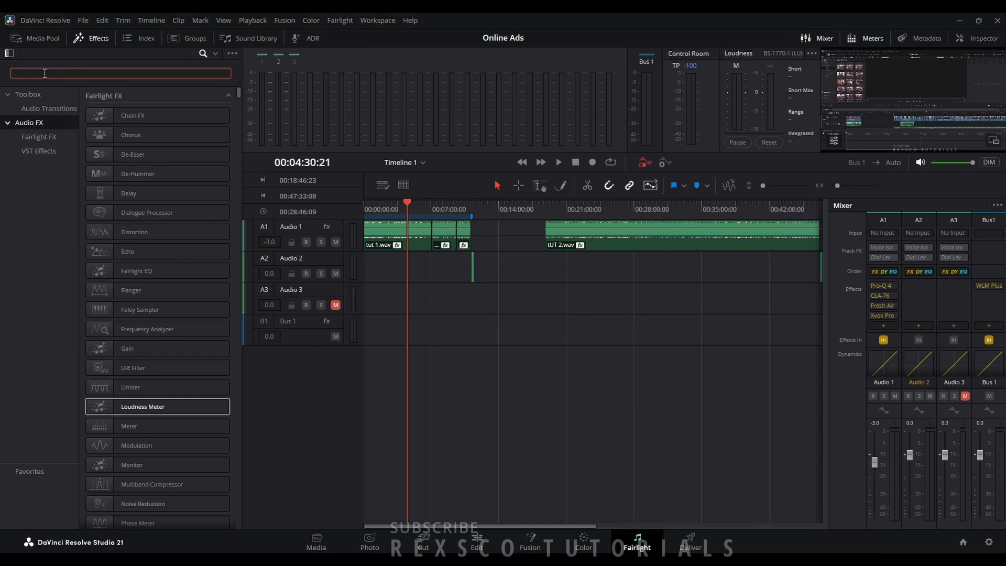
pyautogui.write('bus')
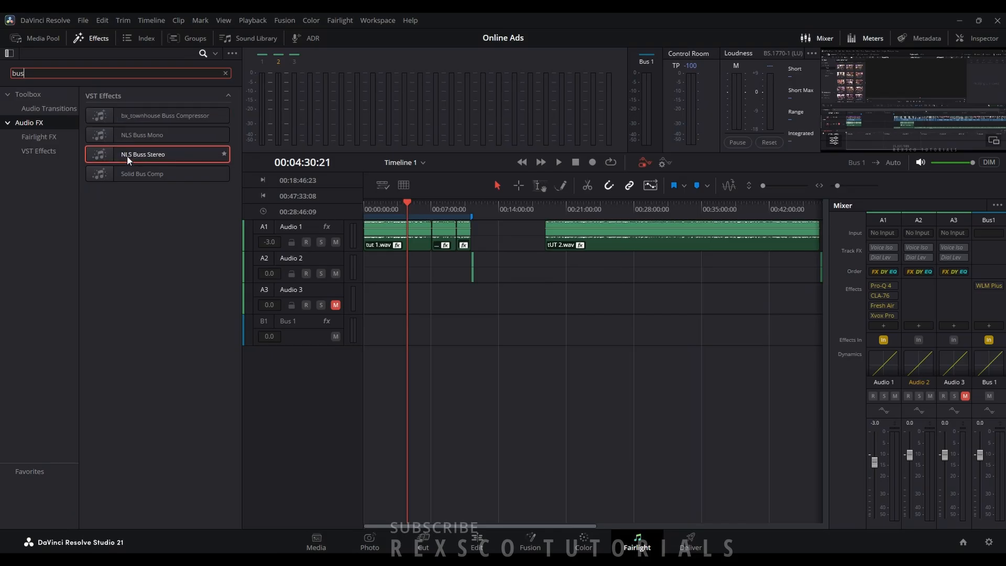
pyautogui.moveTo(127, 156); pyautogui.dragTo(992, 303)
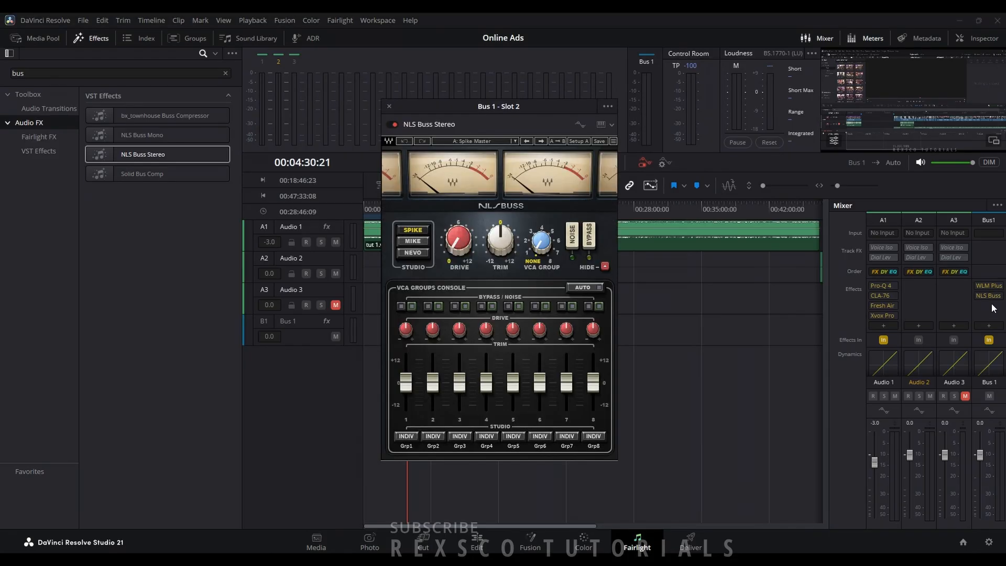
pyautogui.click(389, 107)
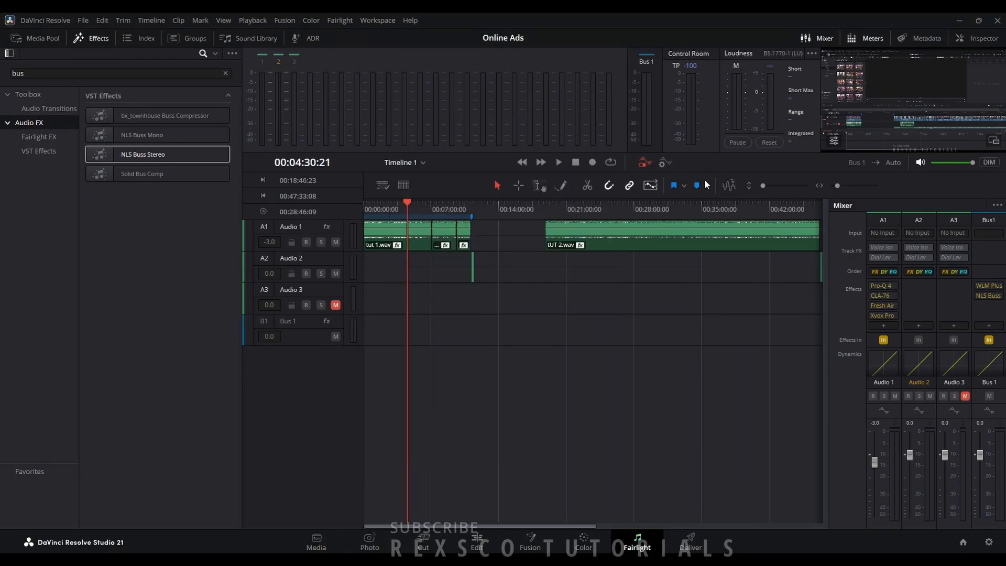
# Step: Replace NLS Buss Stereo on Bus 1 with Solid Bus Comp and close the plugin window
pyautogui.click(1000, 296)
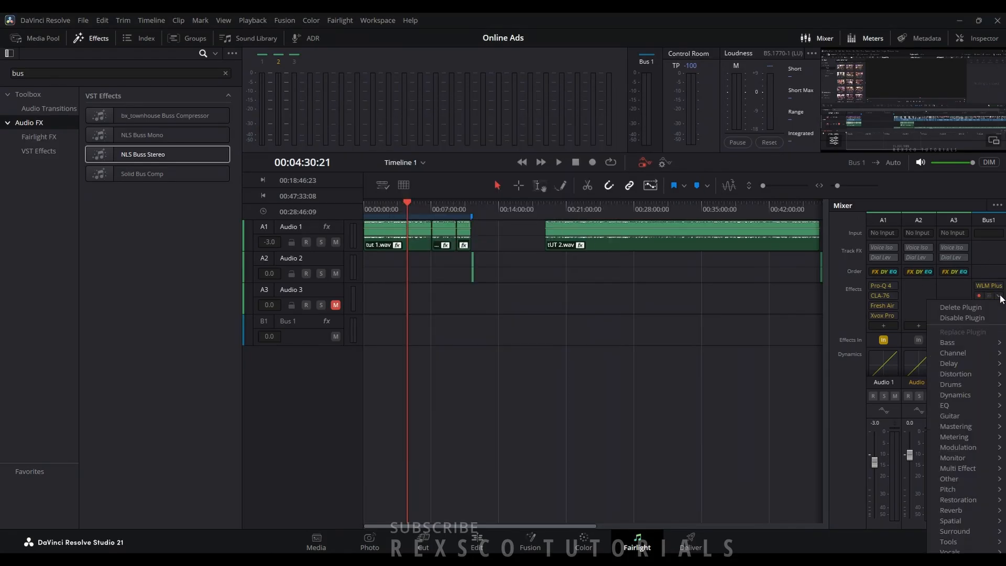
pyautogui.click(971, 307)
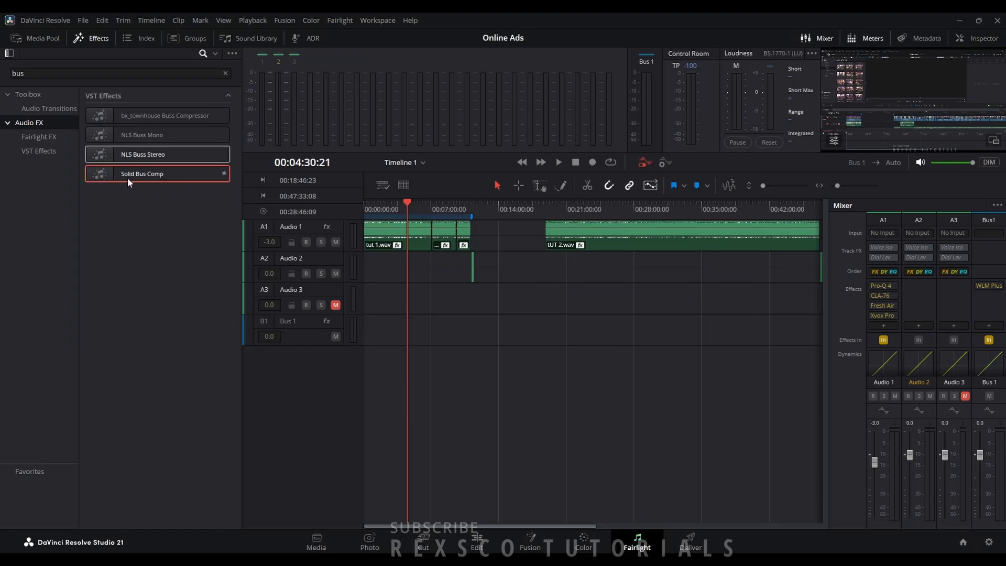
pyautogui.moveTo(128, 177); pyautogui.dragTo(989, 313)
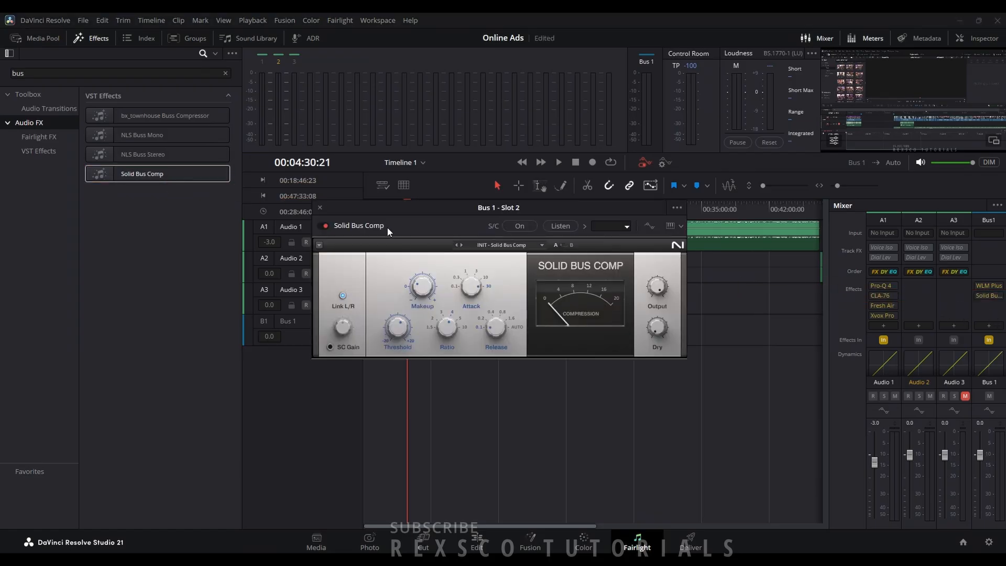
pyautogui.click(319, 209)
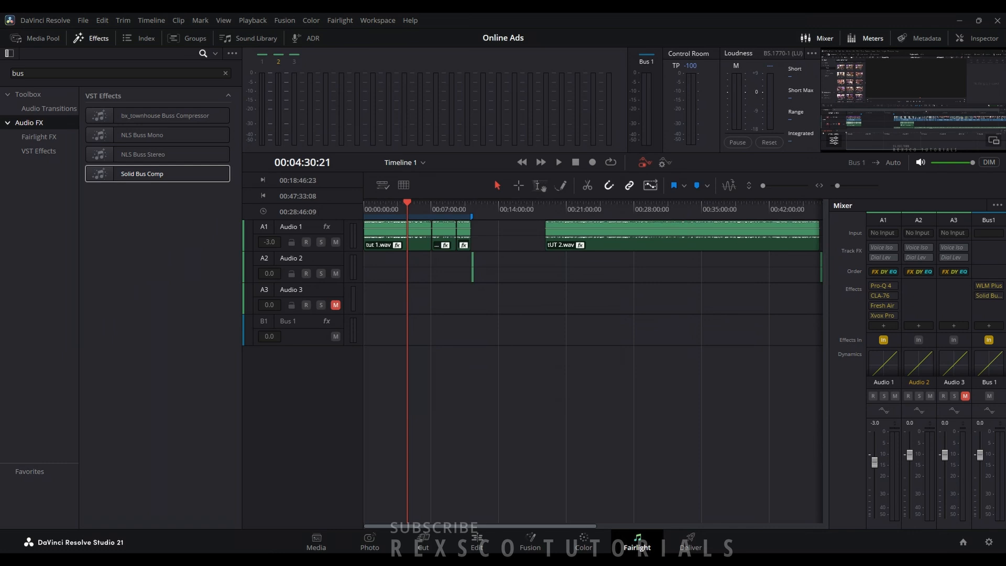
# Step: Delete Solid Bus Comp from Bus 1 and add bx_townhouse Buss Compressor in its place
pyautogui.click(1001, 298)
pyautogui.click(979, 305)
pyautogui.click(999, 297)
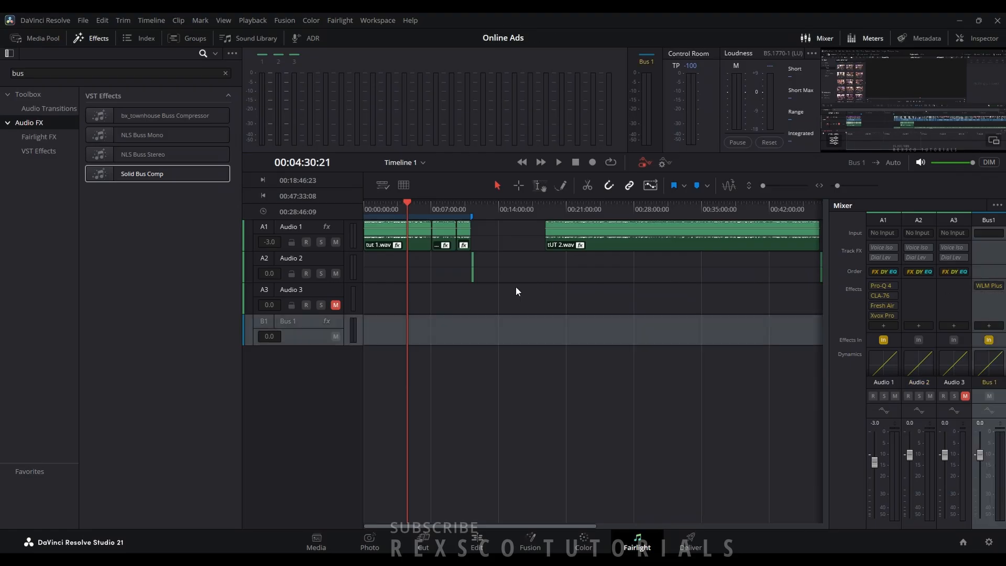
pyautogui.click(439, 363)
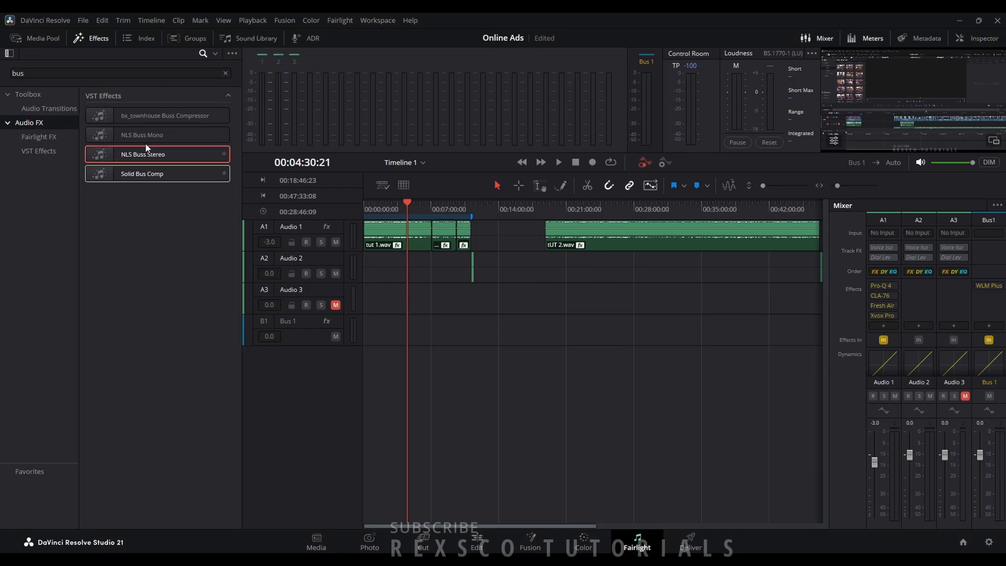
pyautogui.moveTo(138, 114); pyautogui.dragTo(993, 307)
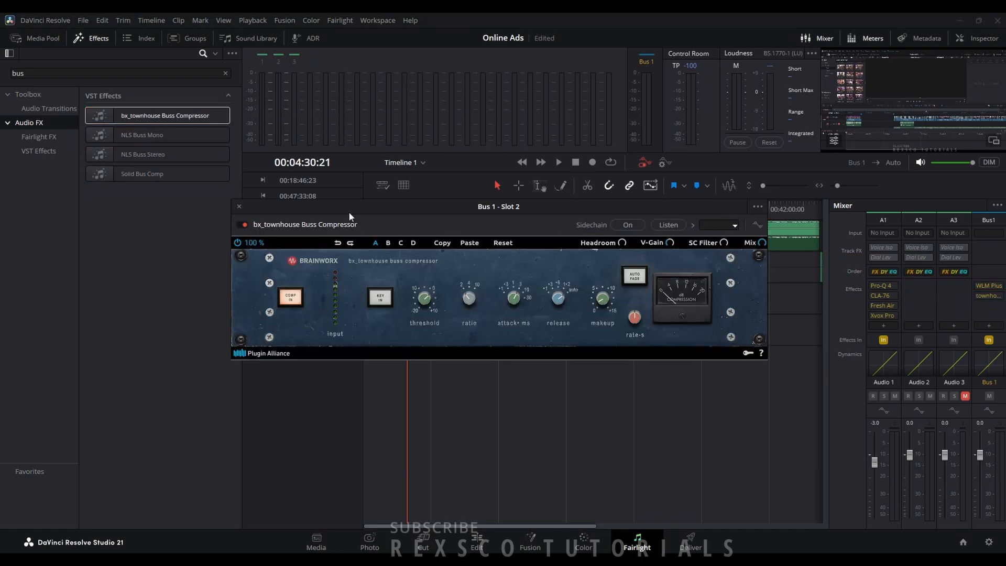
# Step: Close the bx_townhouse Buss Compressor window and delete the plugin from Bus 1
pyautogui.click(239, 206)
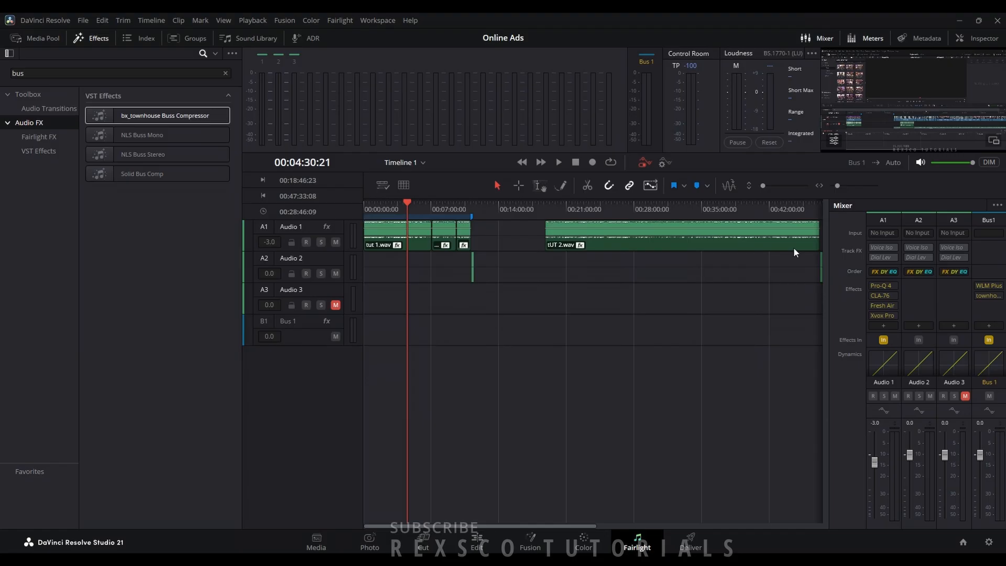
pyautogui.rightClick(989, 296)
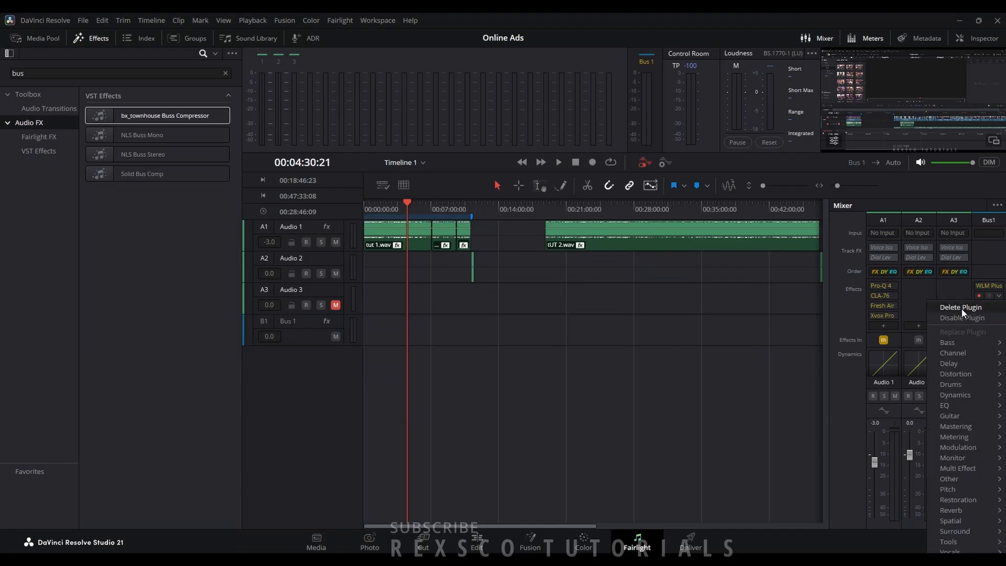
pyautogui.click(961, 309)
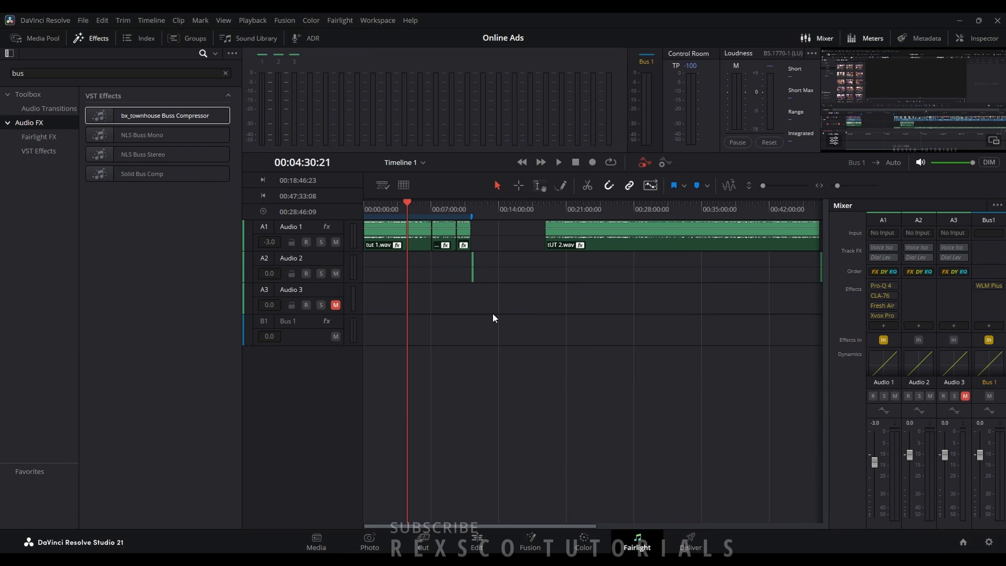
# Step: Search the effects for "bu" to look over the matching plugins, and clear the search
pyautogui.click(6, 74)
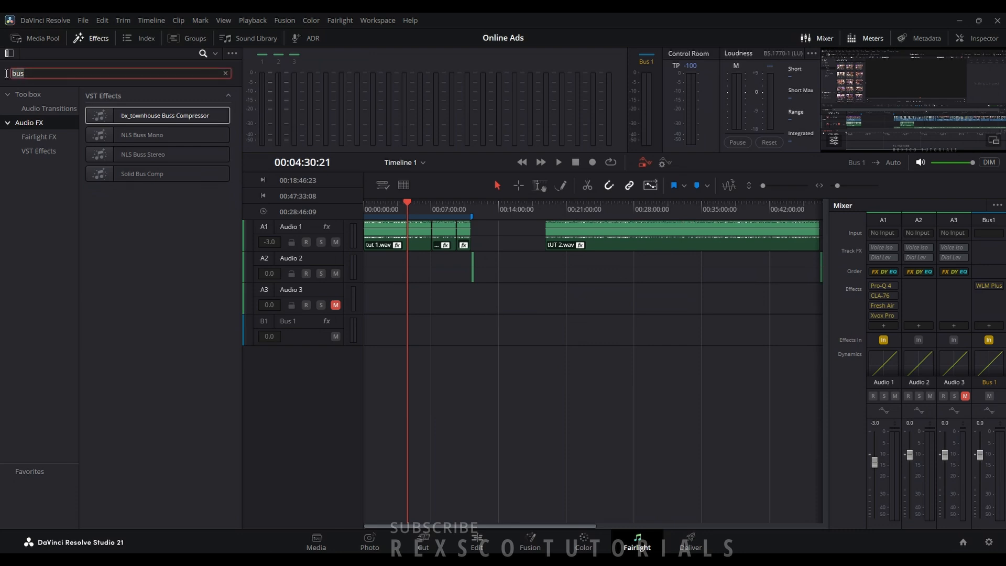
pyautogui.press('Delete')
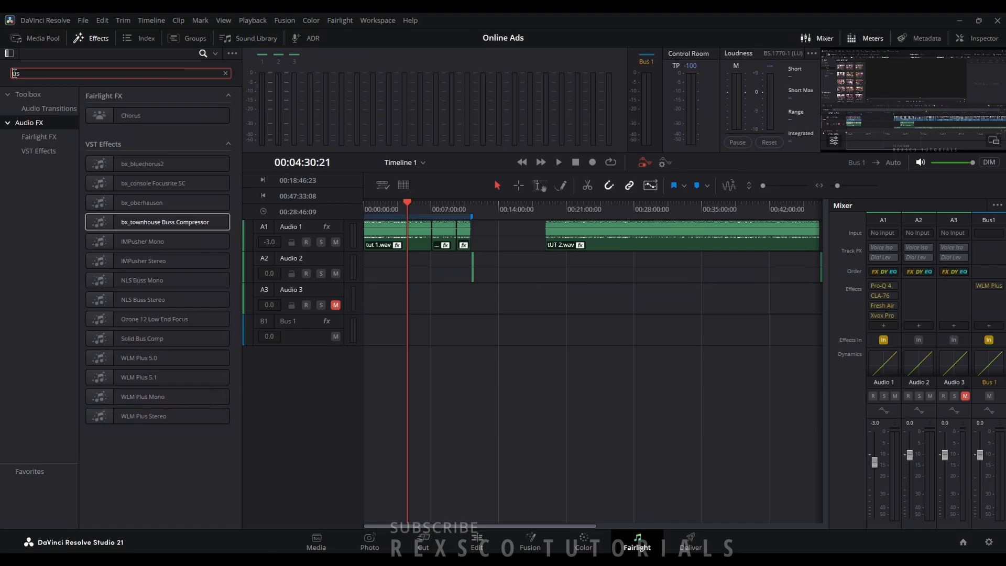
pyautogui.write('bu')
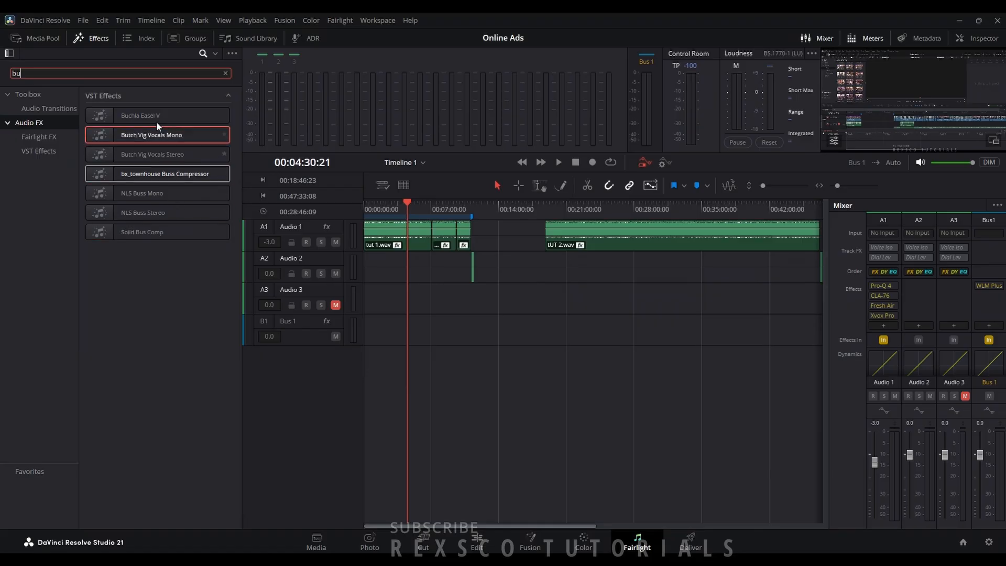
pyautogui.click(143, 307)
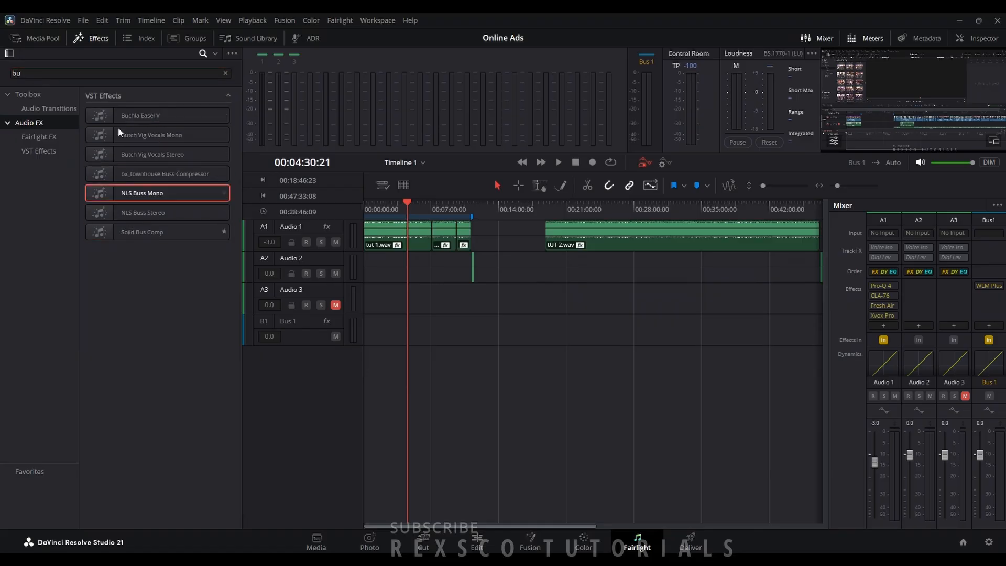
pyautogui.click(225, 76)
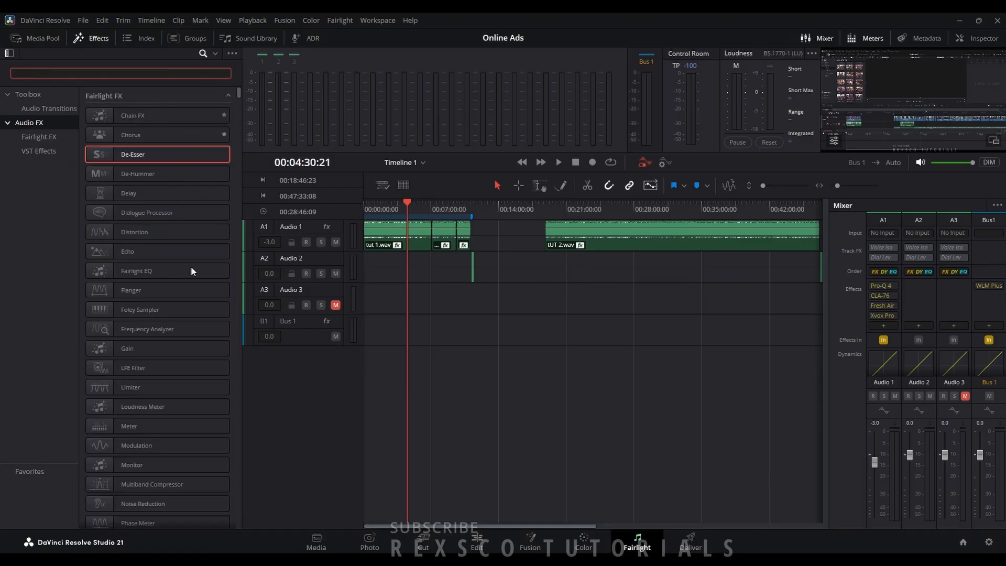
# Step: Examine the list of installed VST effects, from the Abbey Road plugins through the bx_ plugins to the C1 and CLA ones
pyautogui.click(215, 53)
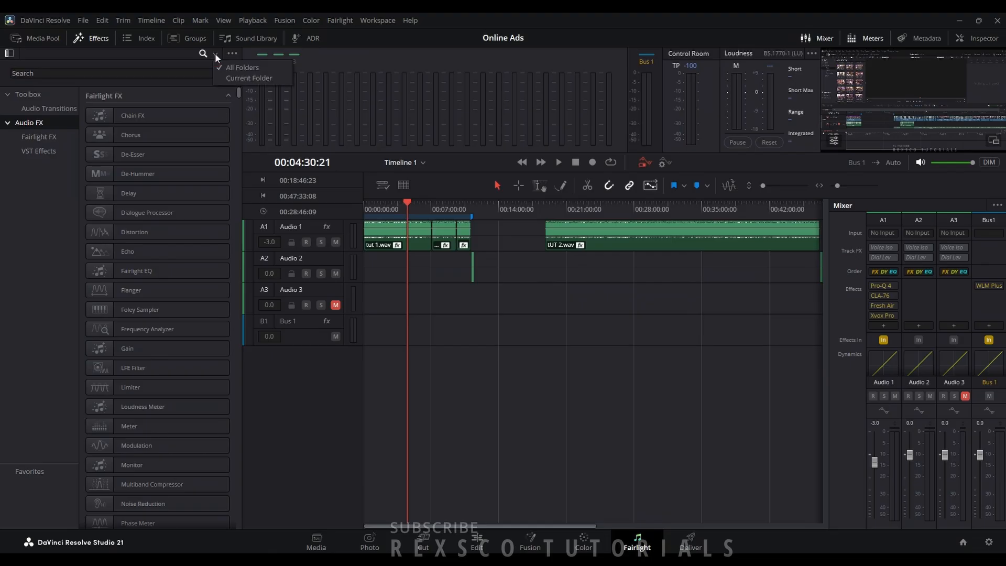
pyautogui.click(39, 152)
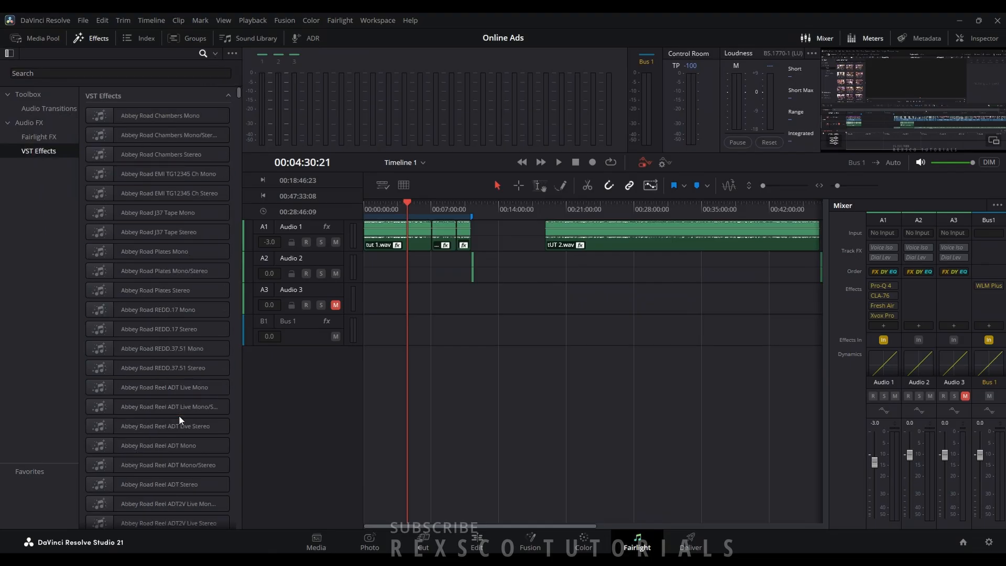
pyautogui.scroll(-8, 179, 416)
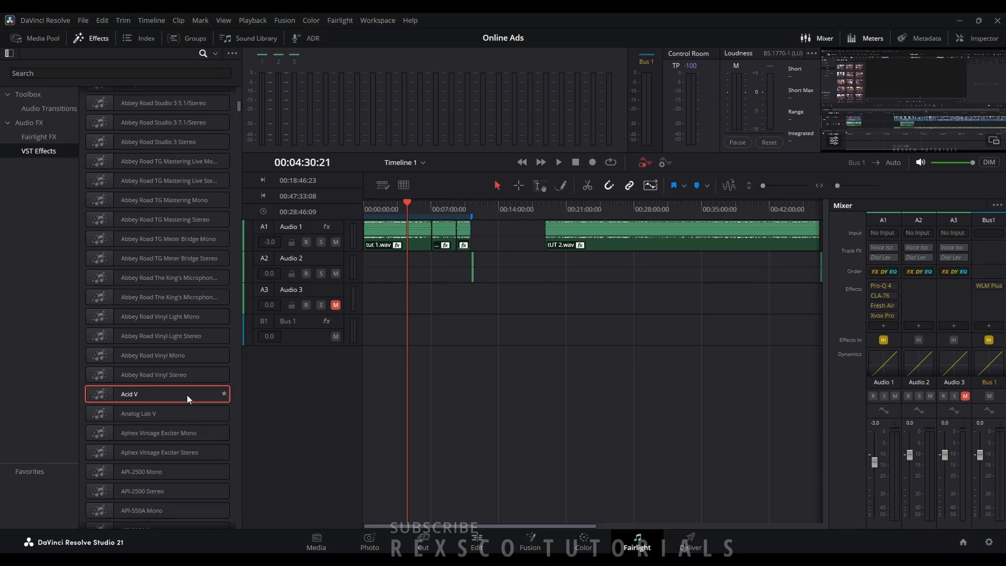
pyautogui.scroll(-8, 187, 394)
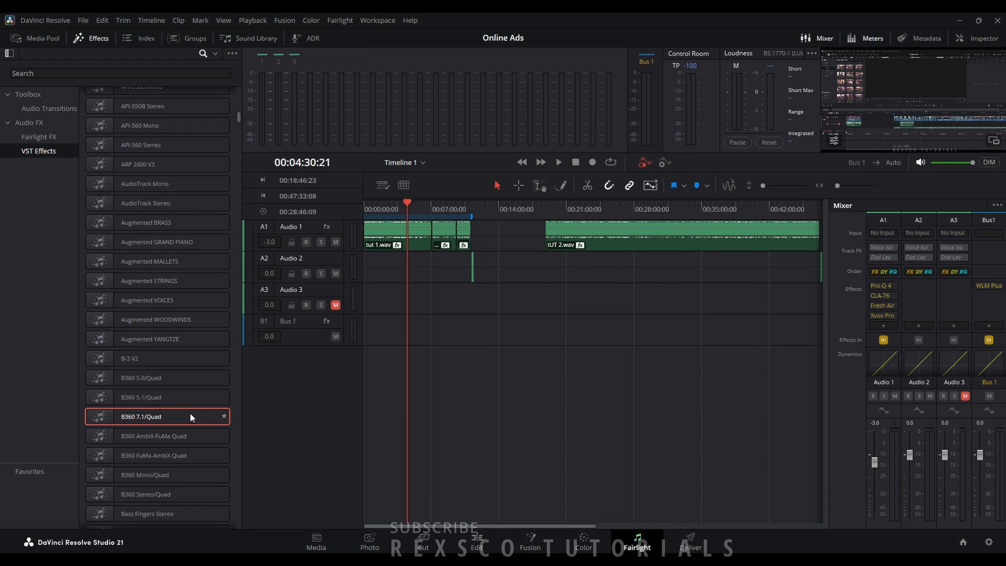
pyautogui.scroll(-5, 190, 418)
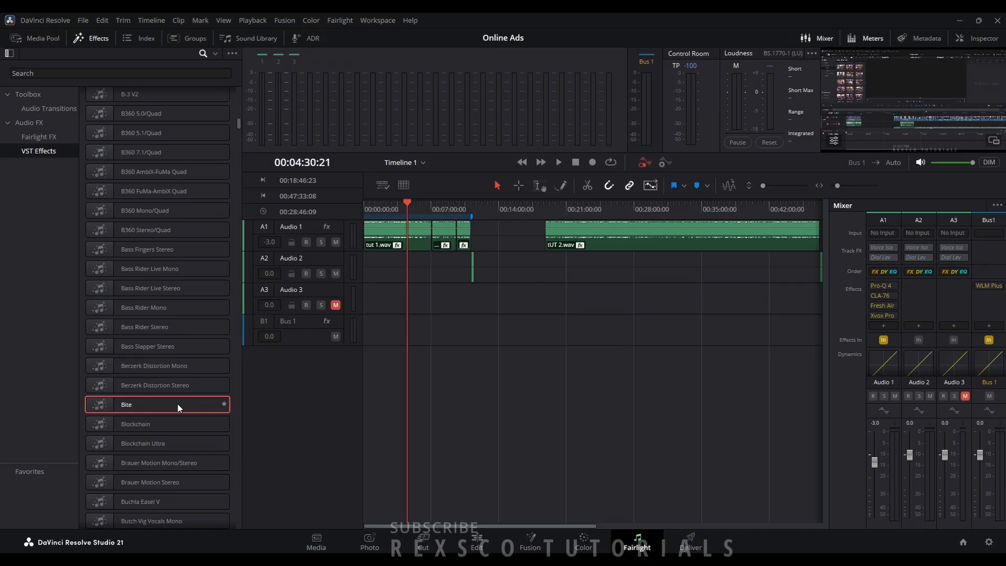
pyautogui.scroll(-5, 178, 404)
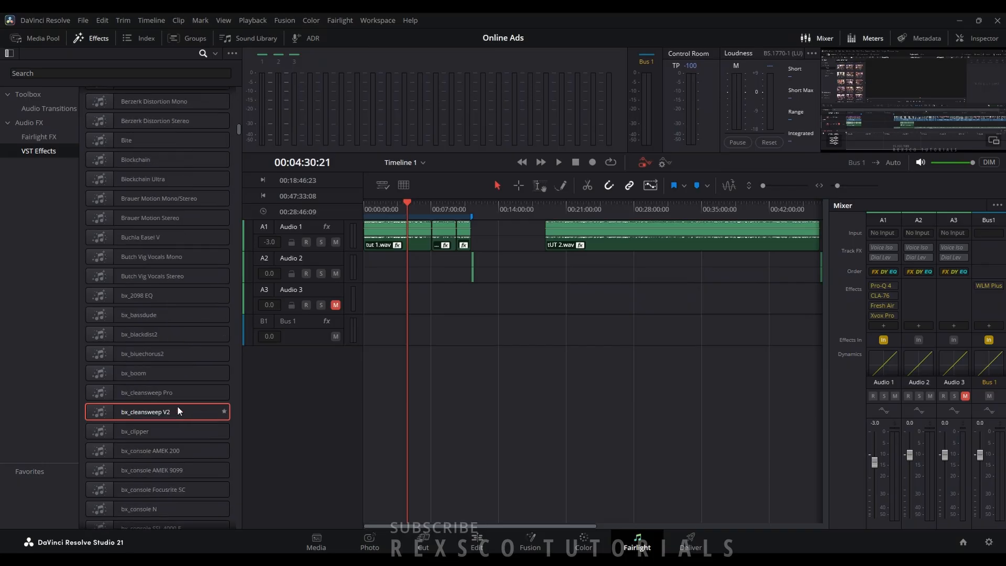
pyautogui.scroll(-5, 177, 405)
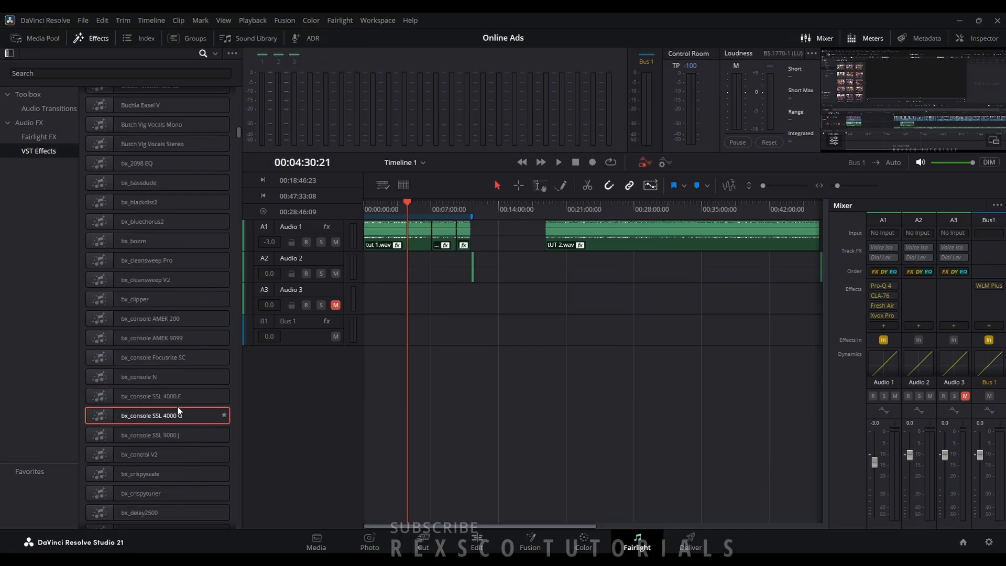
pyautogui.scroll(-4, 177, 405)
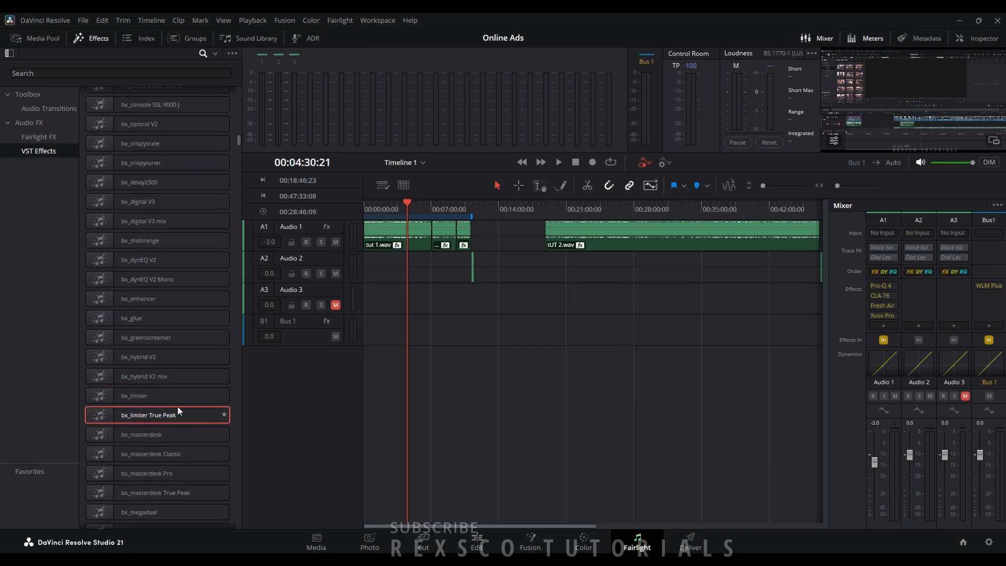
pyautogui.scroll(-15, 178, 406)
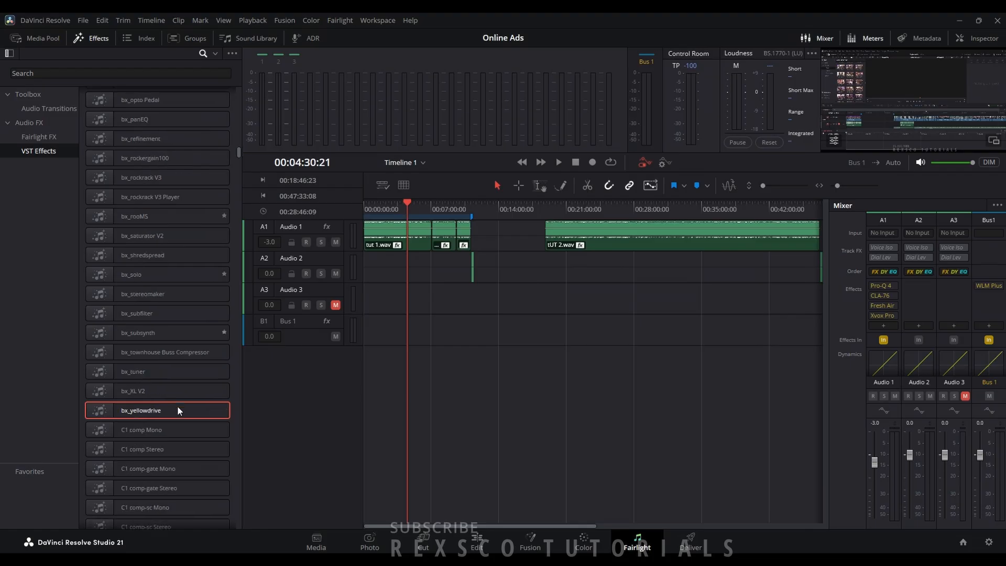
pyautogui.scroll(-3, 177, 405)
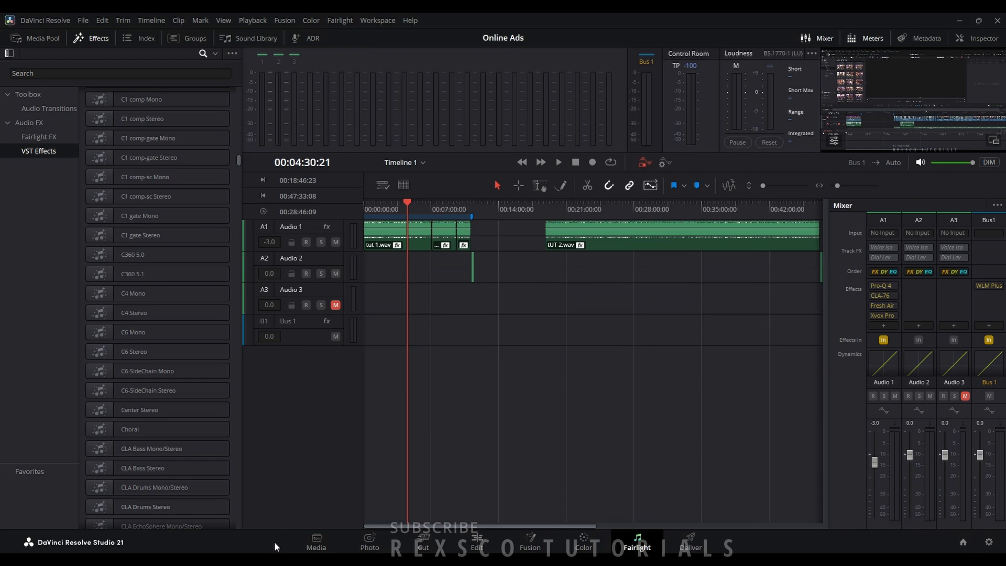
# Step: Switch to SpectraLayers 12, open the recent file tUT 2.wav and look through the available modules down to VST3 Effects
pyautogui.press('super')
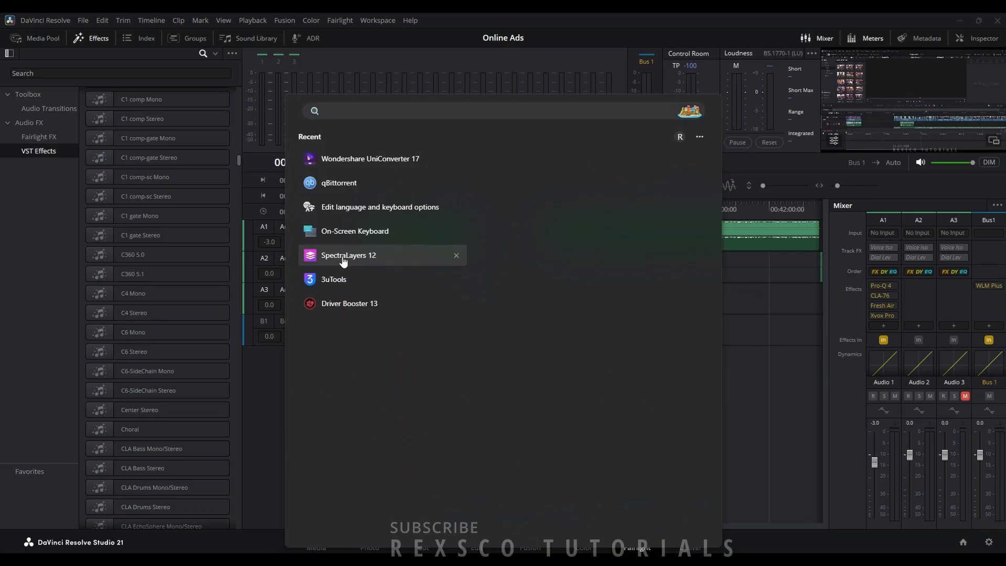
pyautogui.click(318, 256)
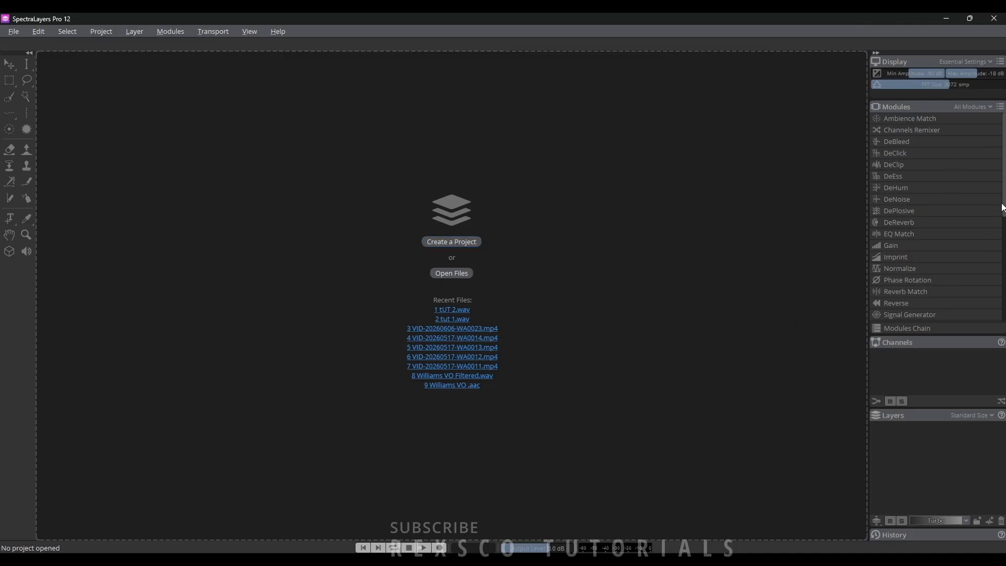
pyautogui.click(448, 309)
pyautogui.scroll(-6, 945, 258)
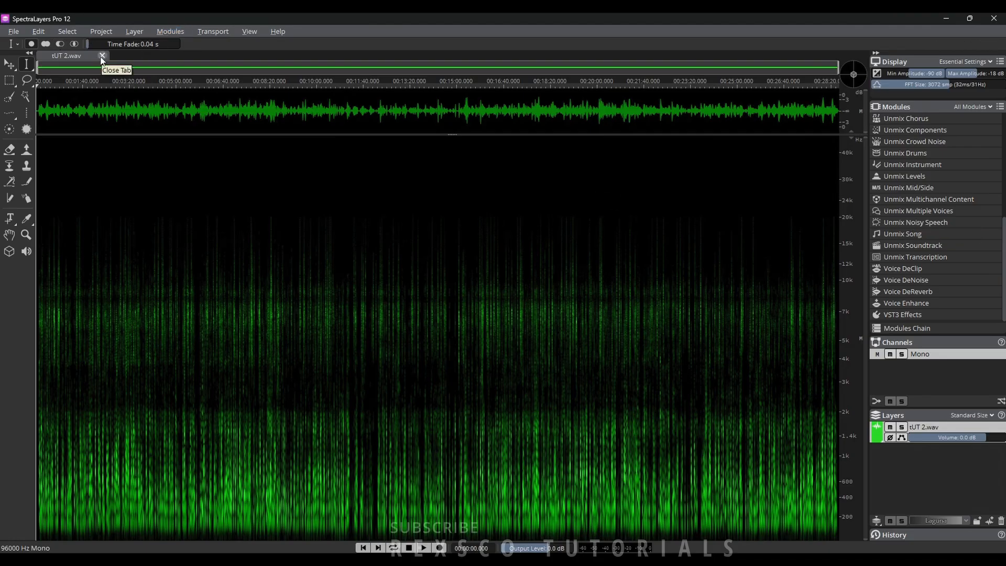
# Step: Set the volume of the tUT 2.wav layer to 10 dB
pyautogui.doubleClick(966, 439)
pyautogui.write('10')
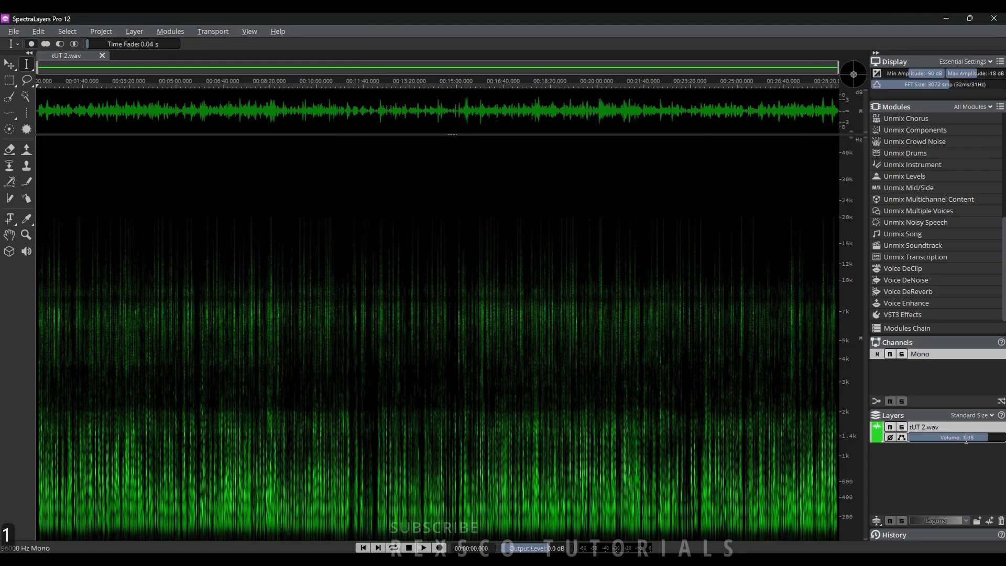
pyautogui.press('Return')
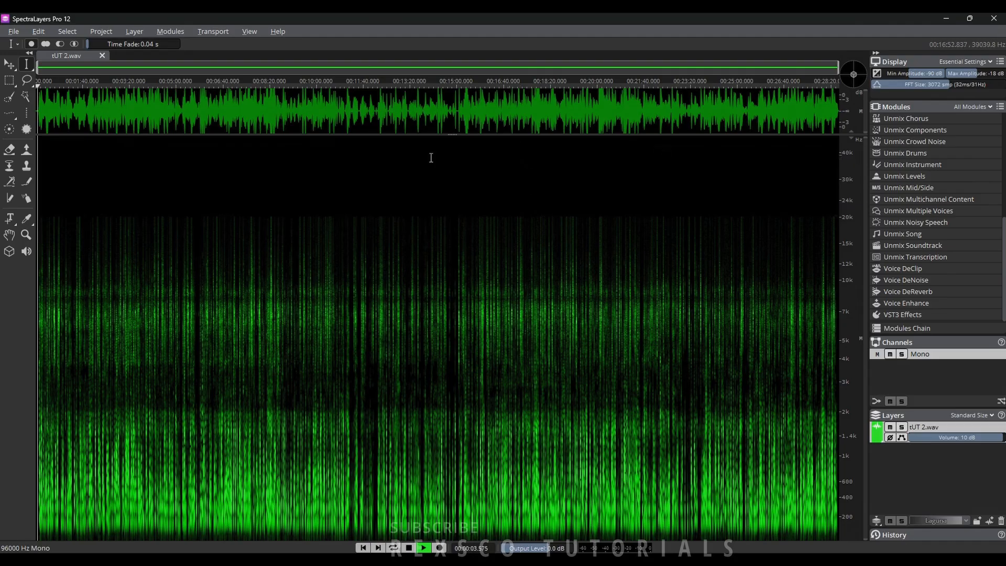
# Step: Close SpectraLayers, return to DaVinci Resolve and look further through the VST effects to the CLA plugins
pyautogui.click(995, 20)
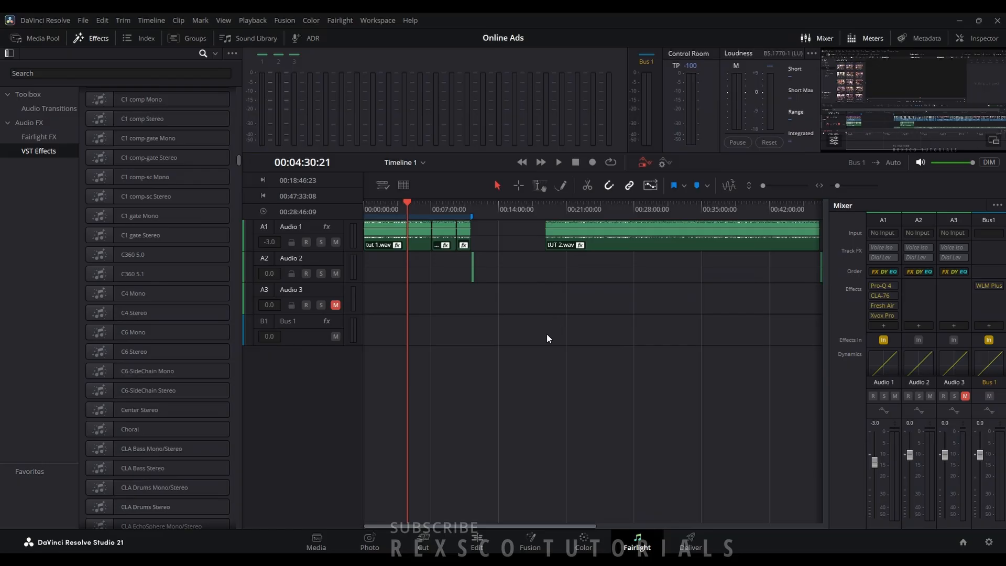
pyautogui.scroll(-10, 183, 321)
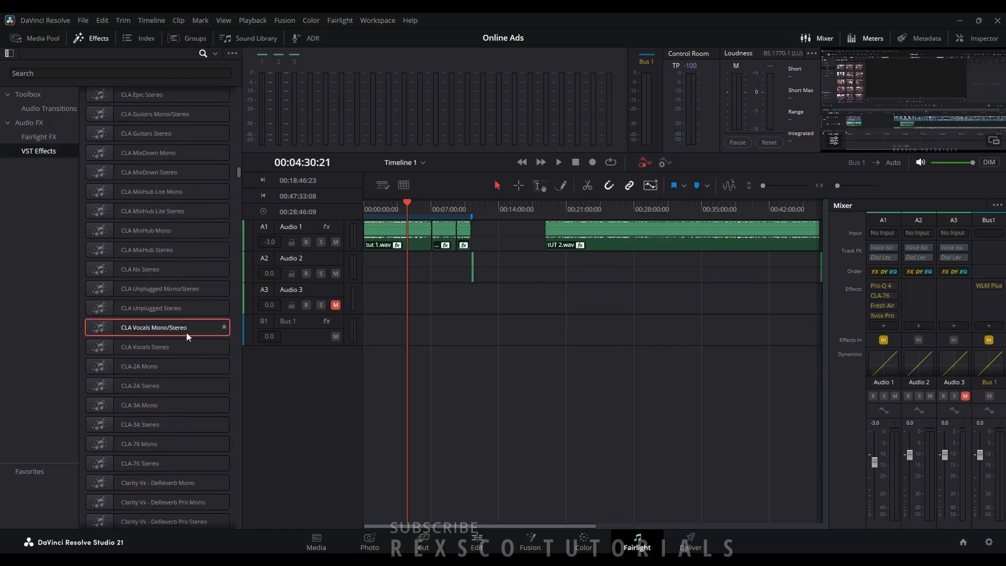